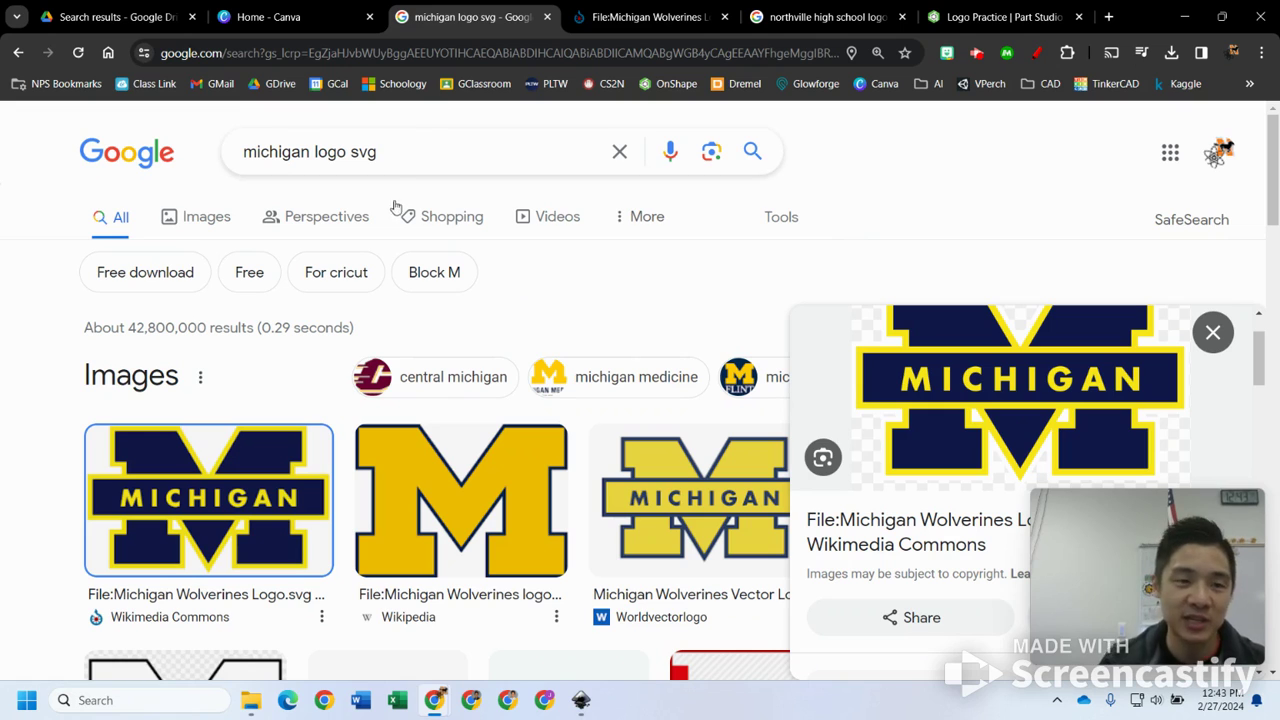
# - Edit the browser search query, then dismiss the search suggestions
pyautogui.click(390, 160)
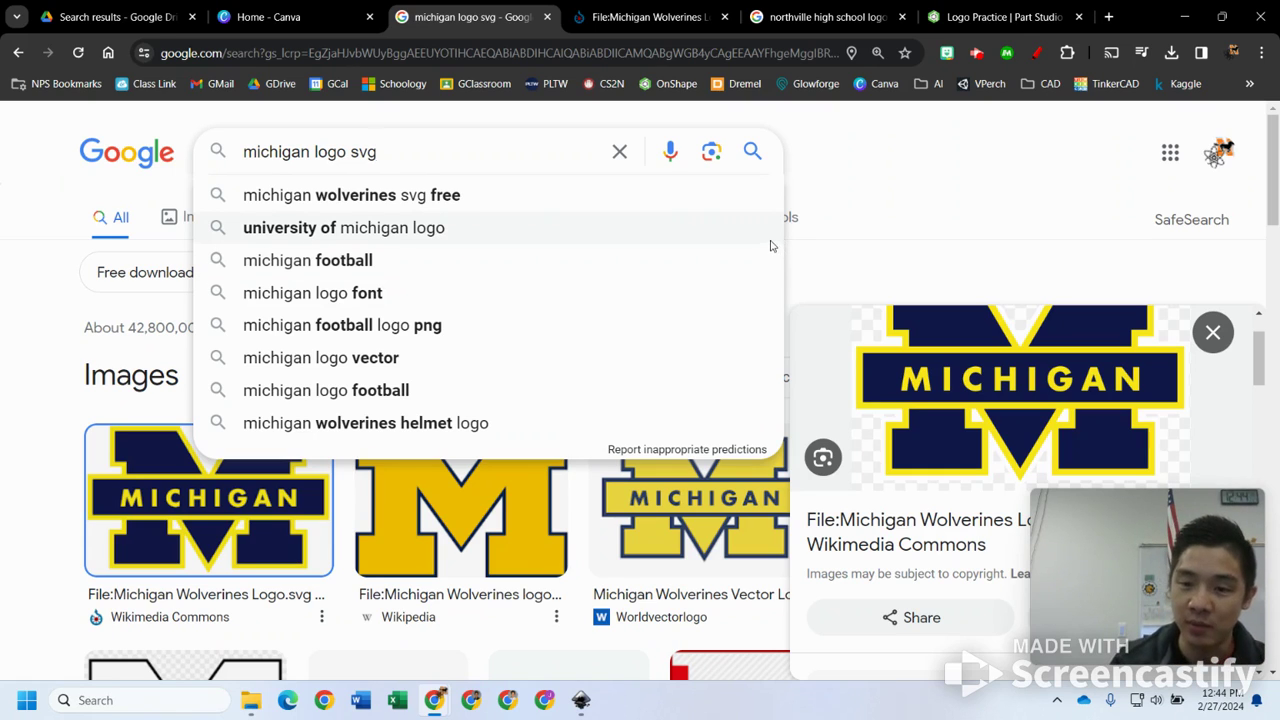
pyautogui.click(1047, 258)
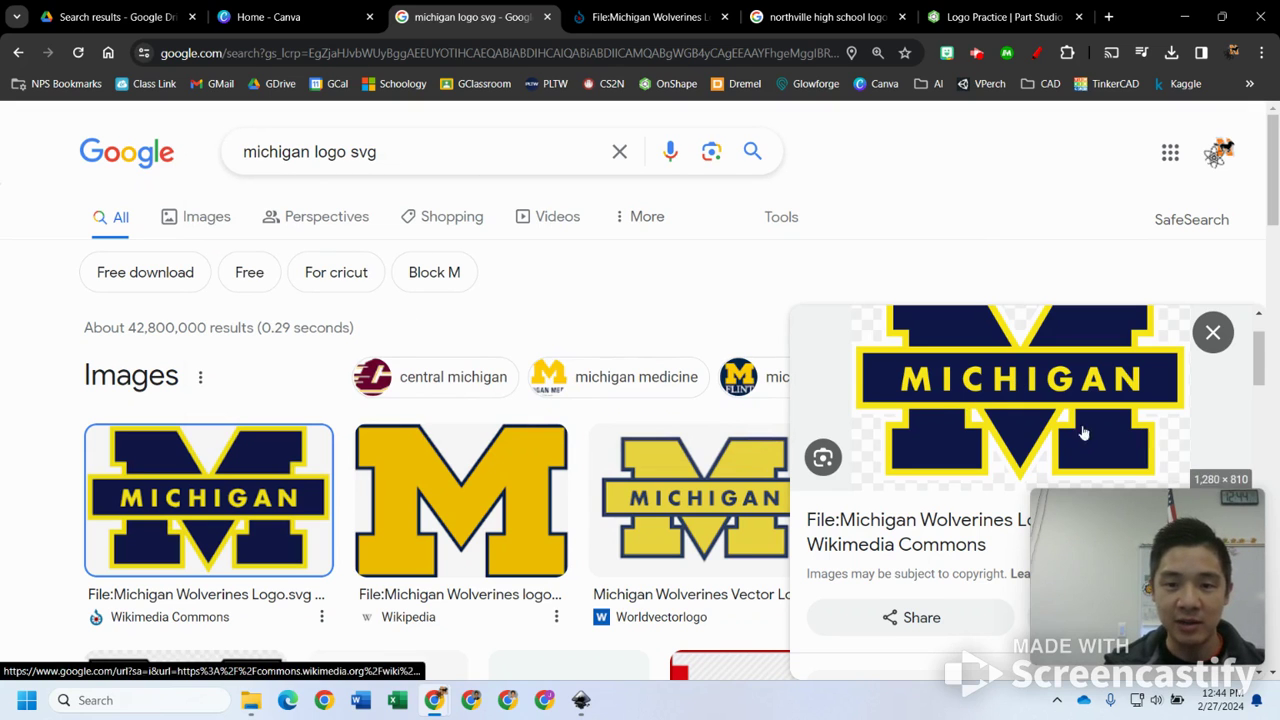
pyautogui.scroll(-2, 1071, 443)
pyautogui.scroll(1, 1071, 443)
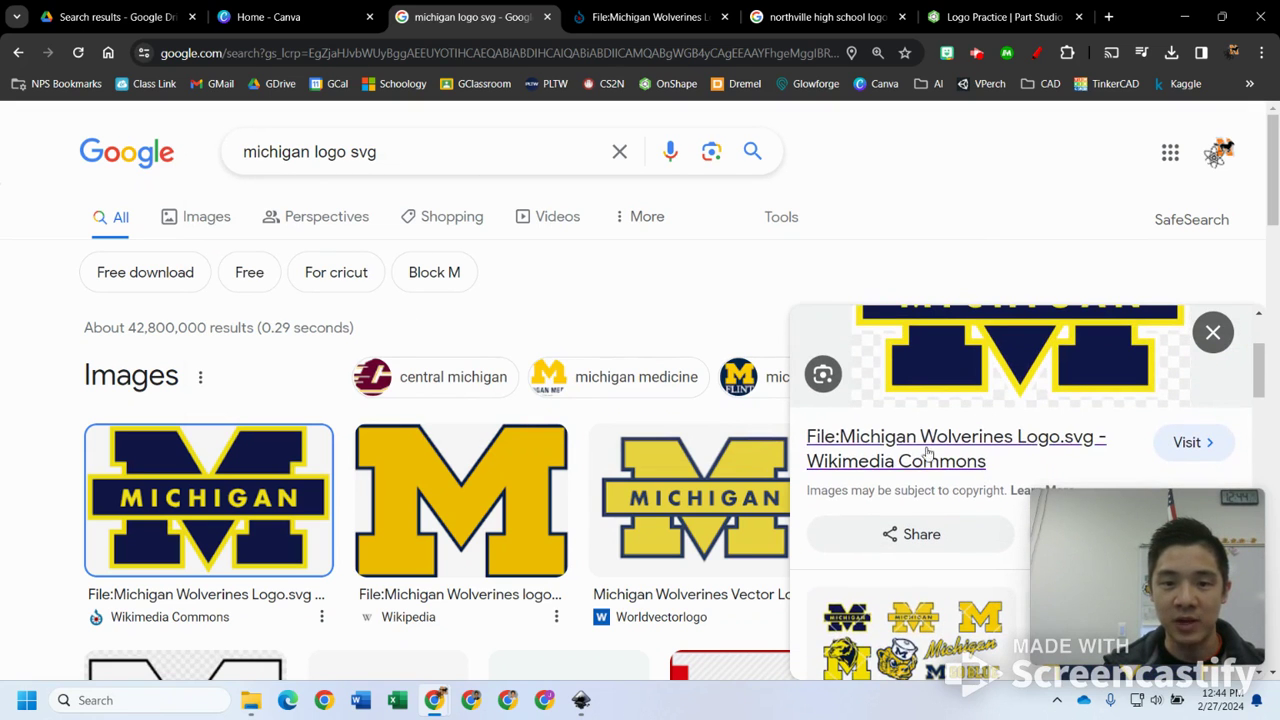
# - Save the original Michigan Wolverines Logo SVG from its Commons file page into Downloads
pyautogui.click(698, 24)
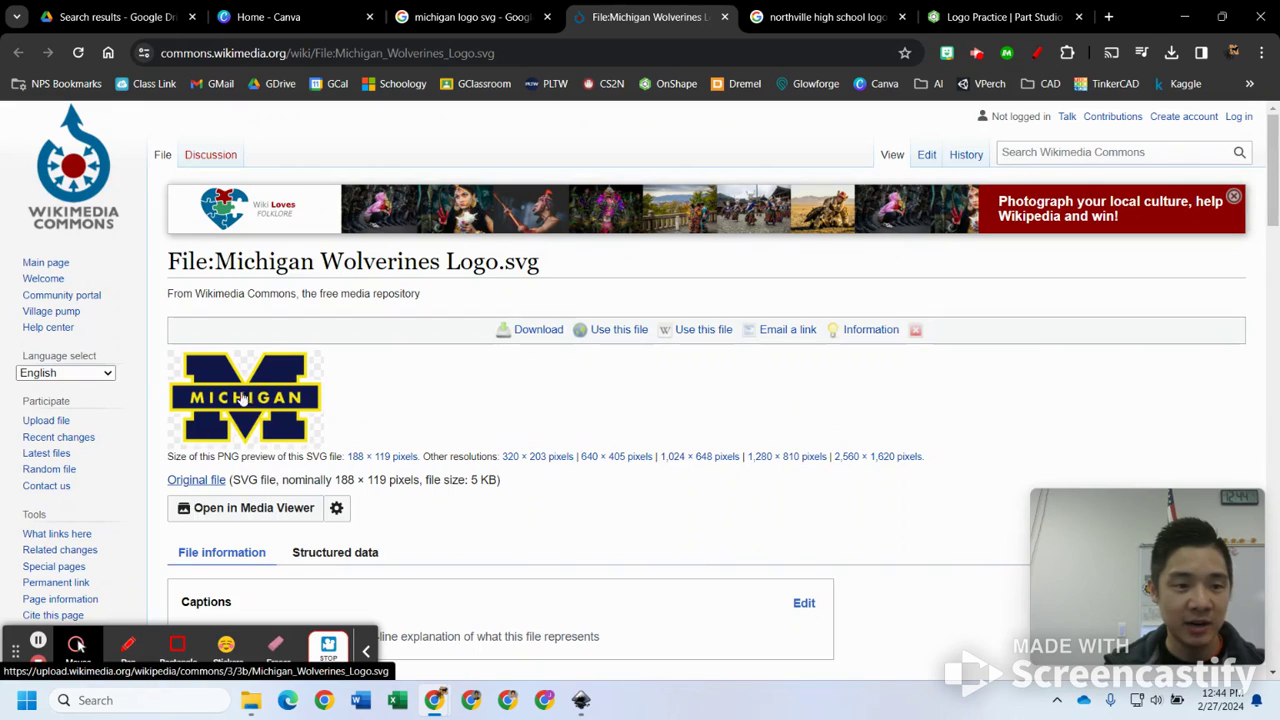
pyautogui.rightClick(211, 484)
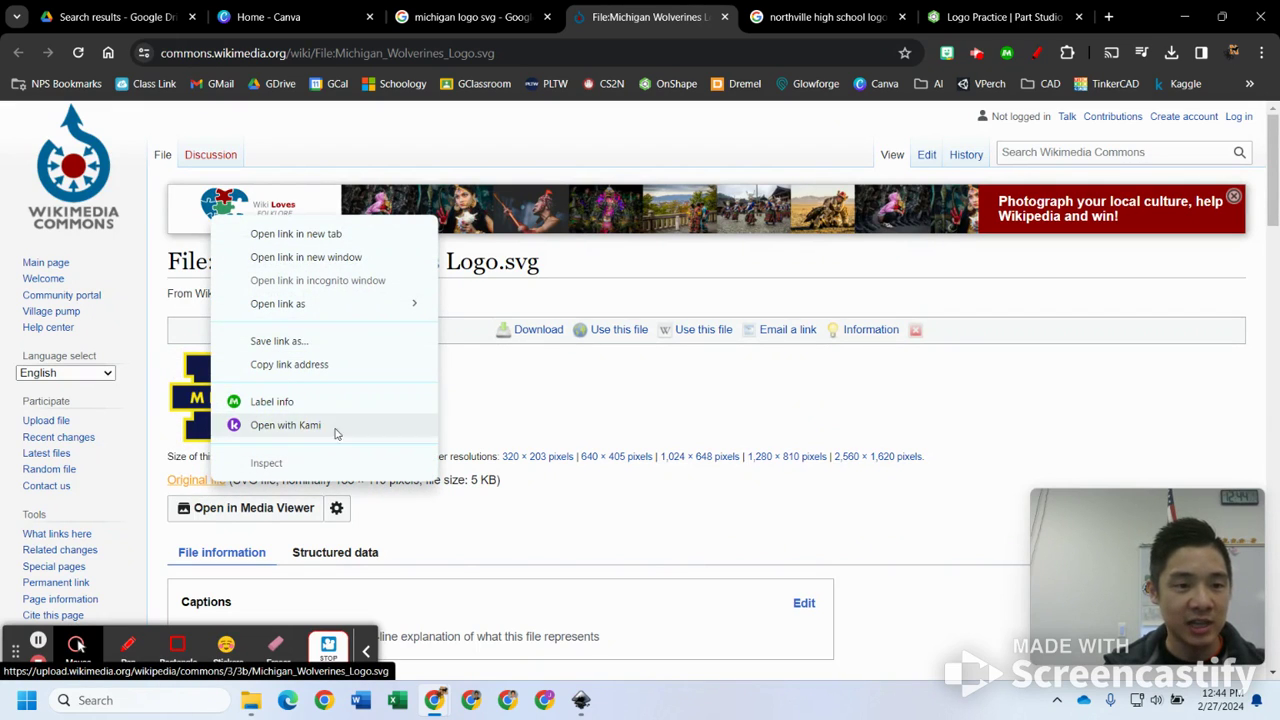
pyautogui.click(326, 345)
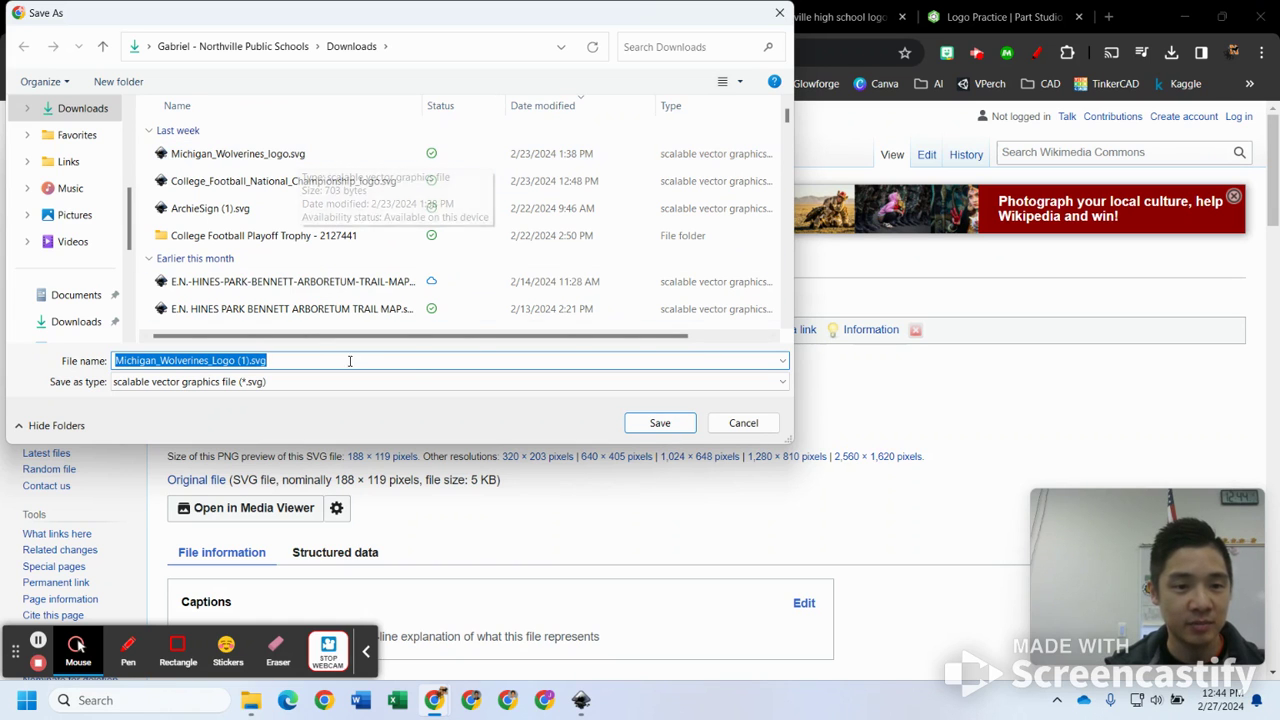
pyautogui.click(659, 426)
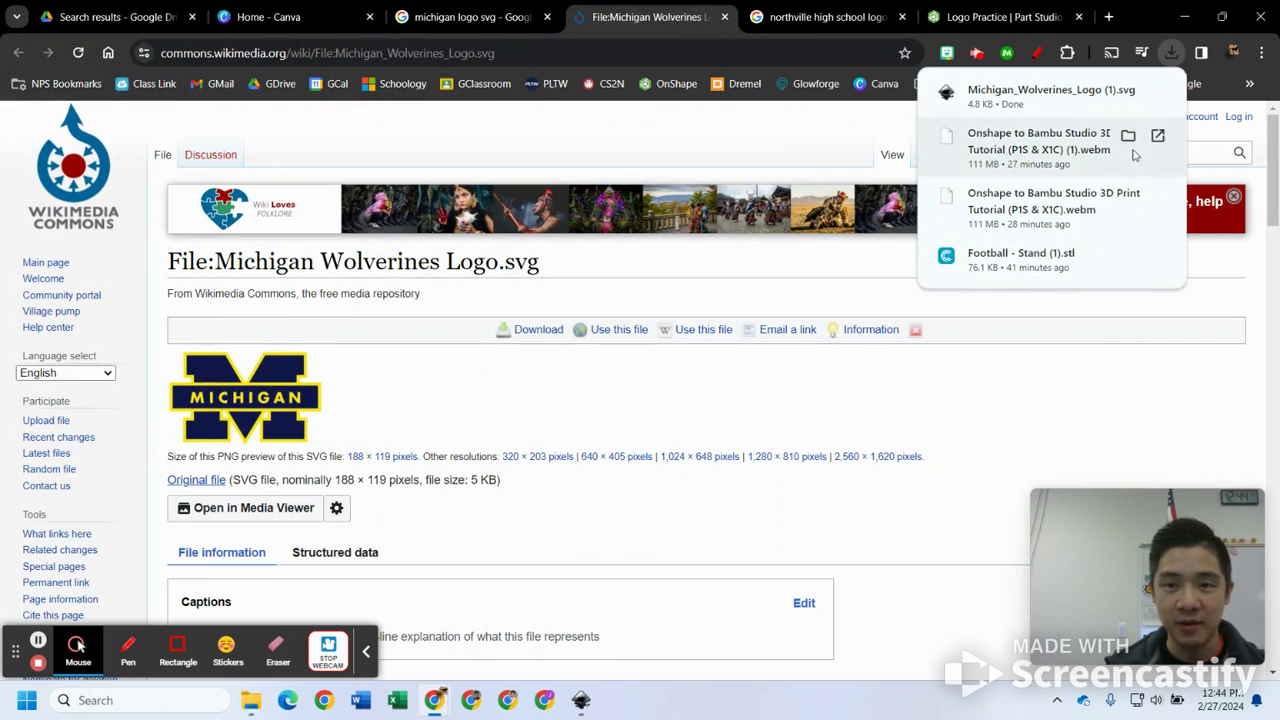
# - Import Michigan_Wolverines_Logo (1).svg into the blank Inkscape page as a 49.5 × 31.482 mm group
pyautogui.click(1179, 17)
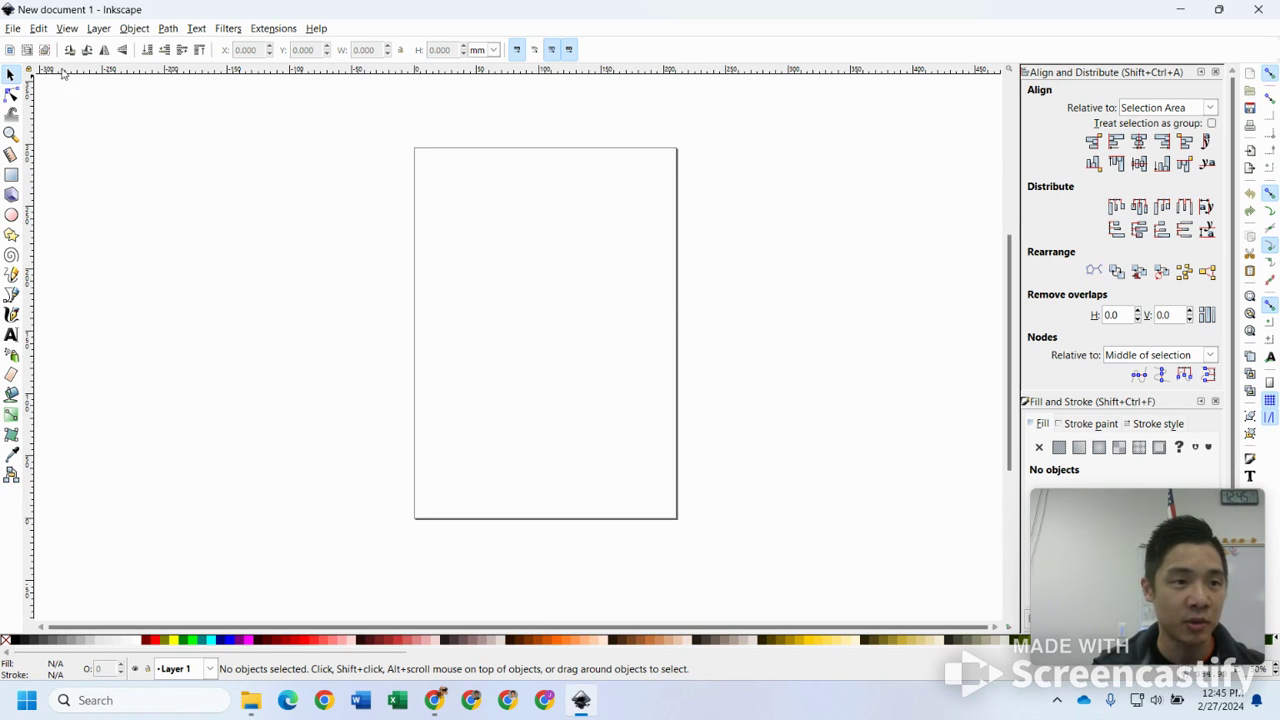
pyautogui.click(12, 29)
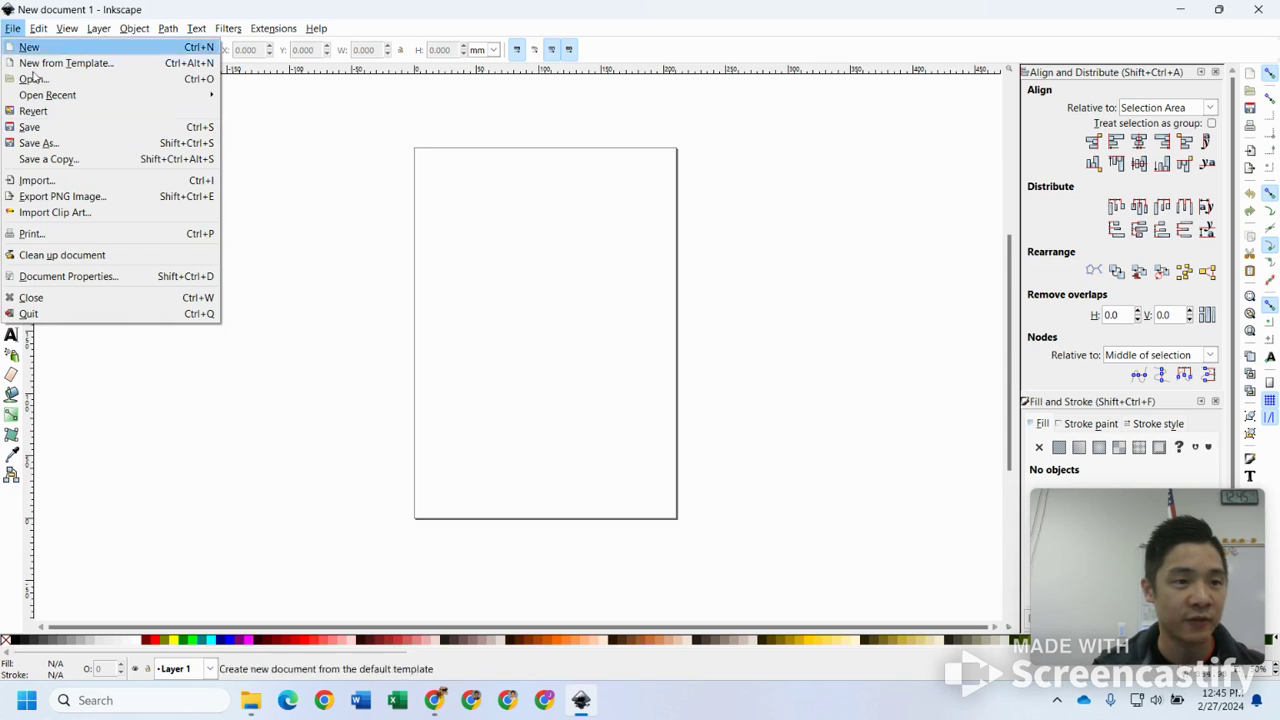
pyautogui.click(80, 184)
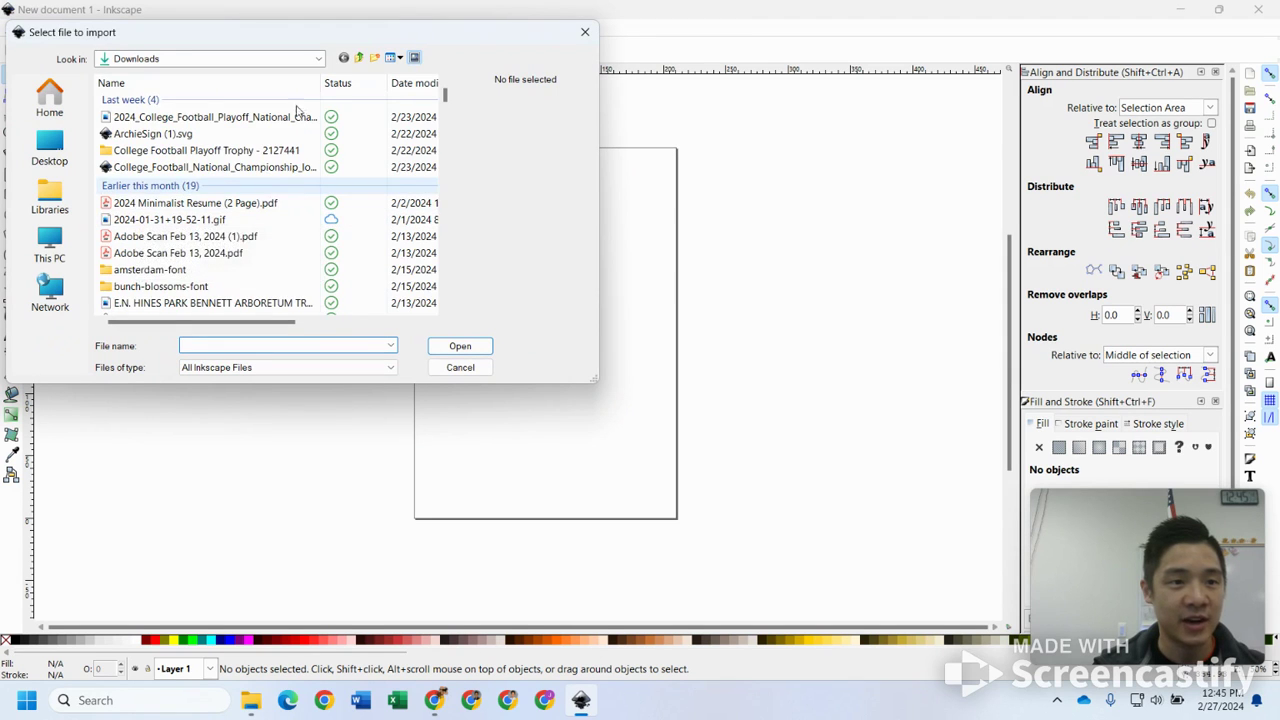
pyautogui.click(253, 118)
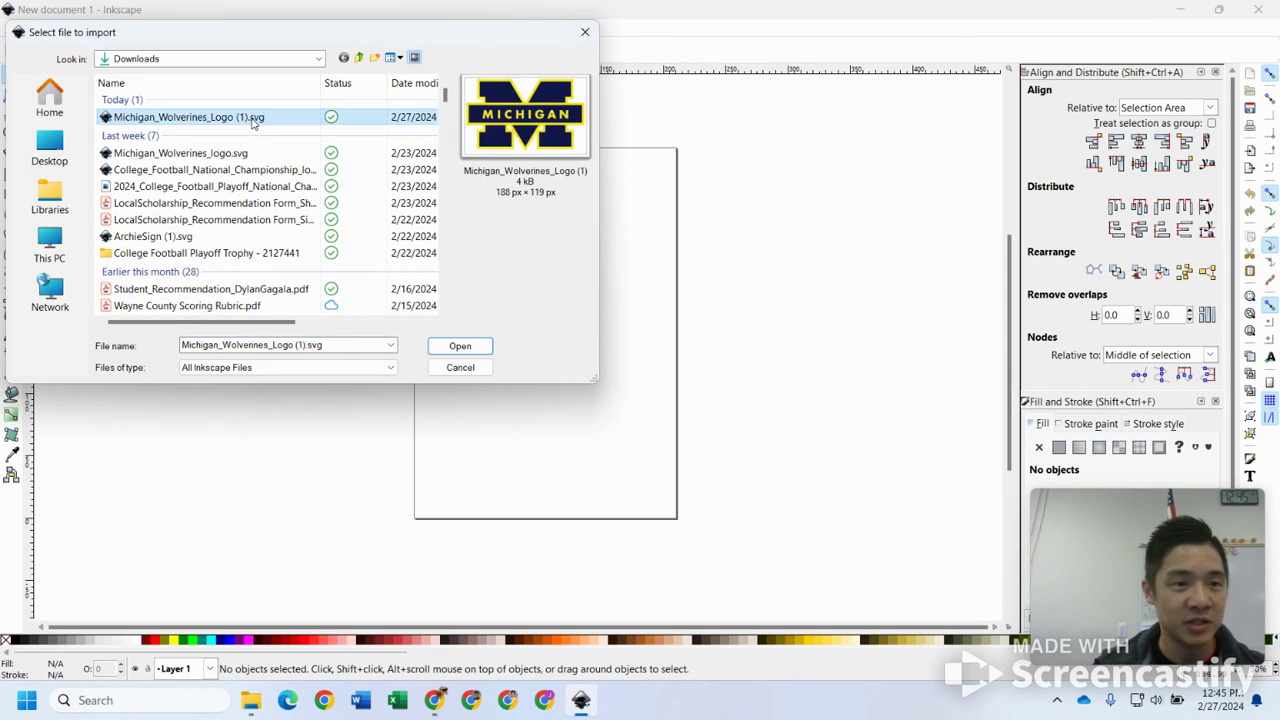
pyautogui.click(459, 346)
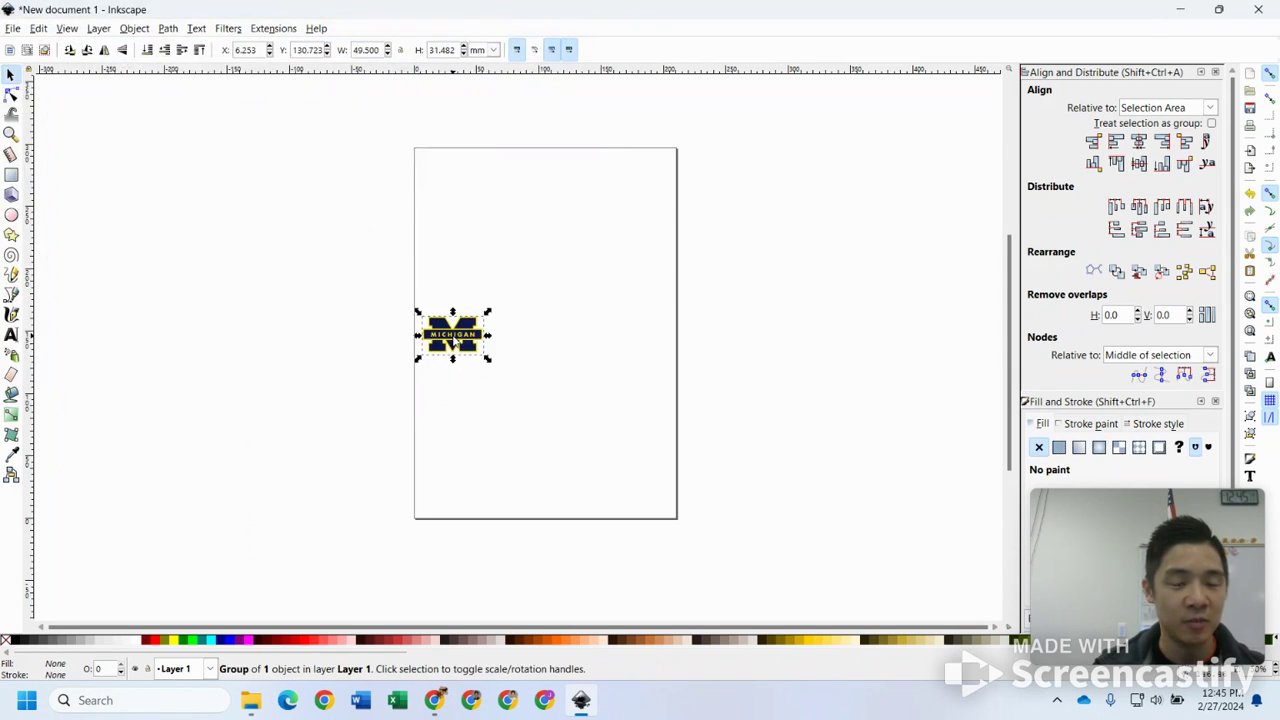
# - Lock the logo's width-height ratio and switch the toolbar units to inches
pyautogui.scroll(2, 484, 365)
pyautogui.scroll(-1, 484, 365)
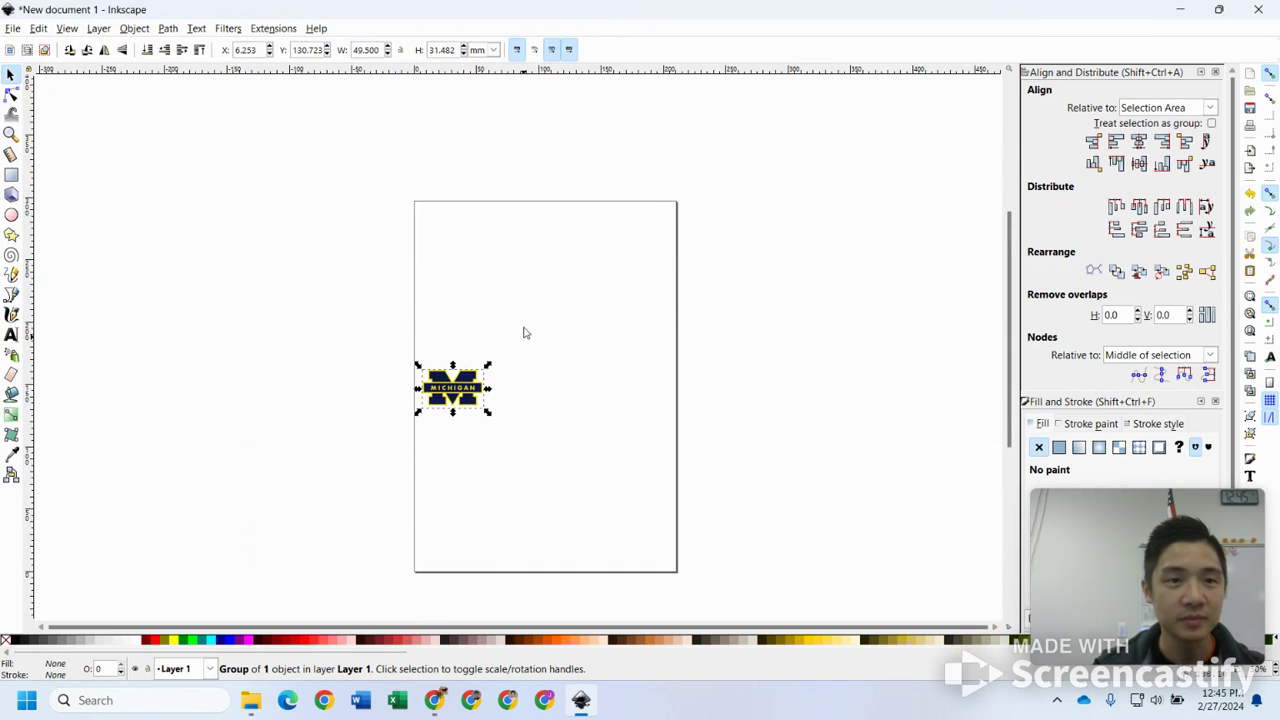
pyautogui.click(508, 388)
pyautogui.click(479, 390)
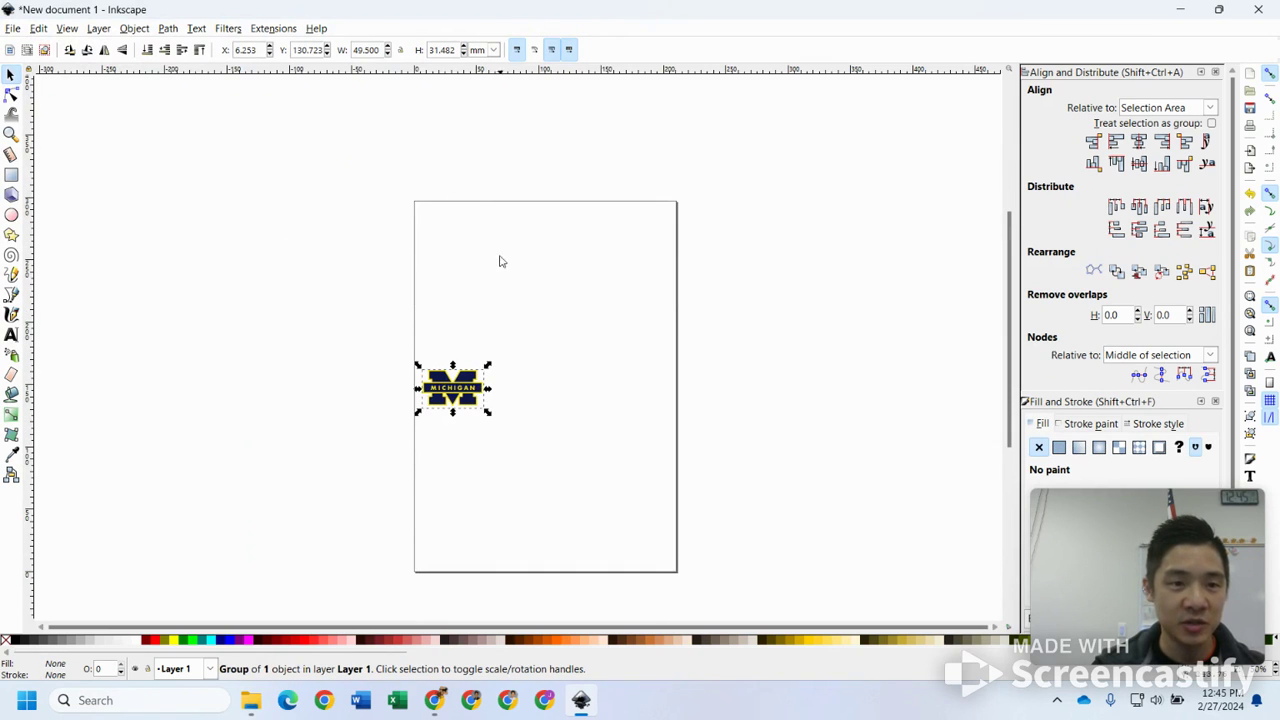
pyautogui.click(400, 49)
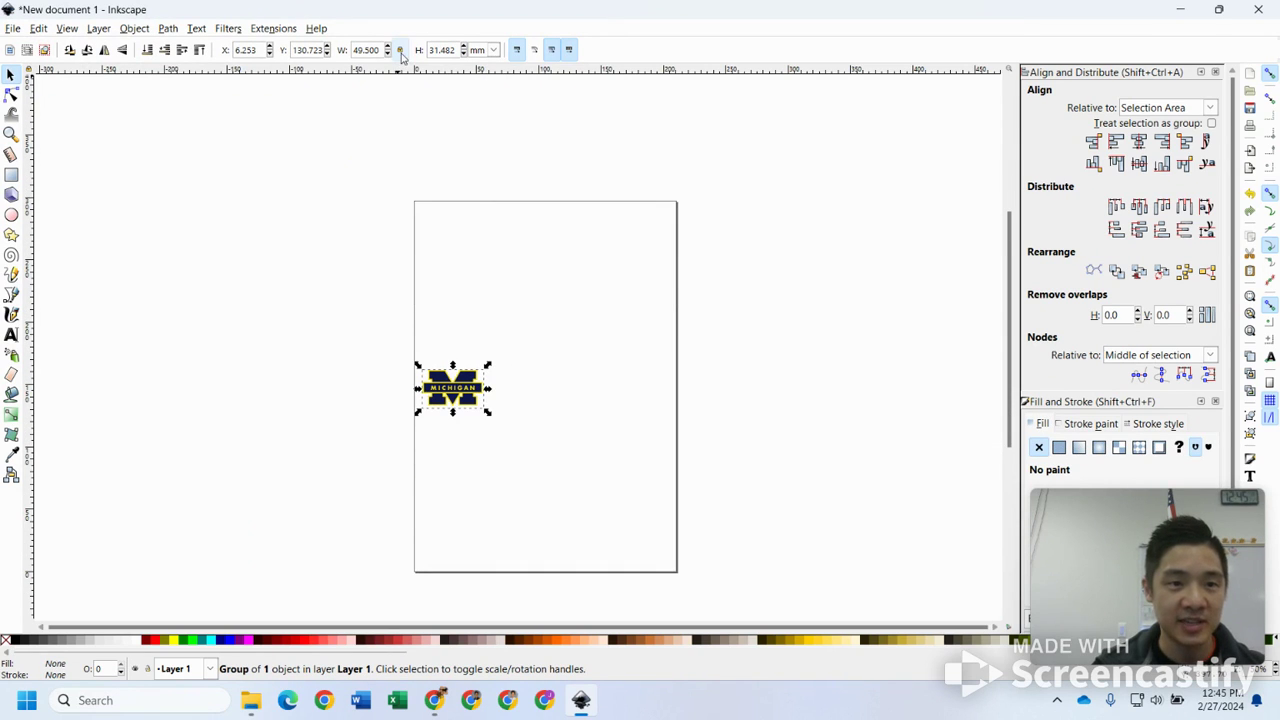
pyautogui.click(492, 49)
pyautogui.click(488, 137)
# - Set the logo width to 5 in, making it 5.000 × 3.180 in
pyautogui.click(591, 196)
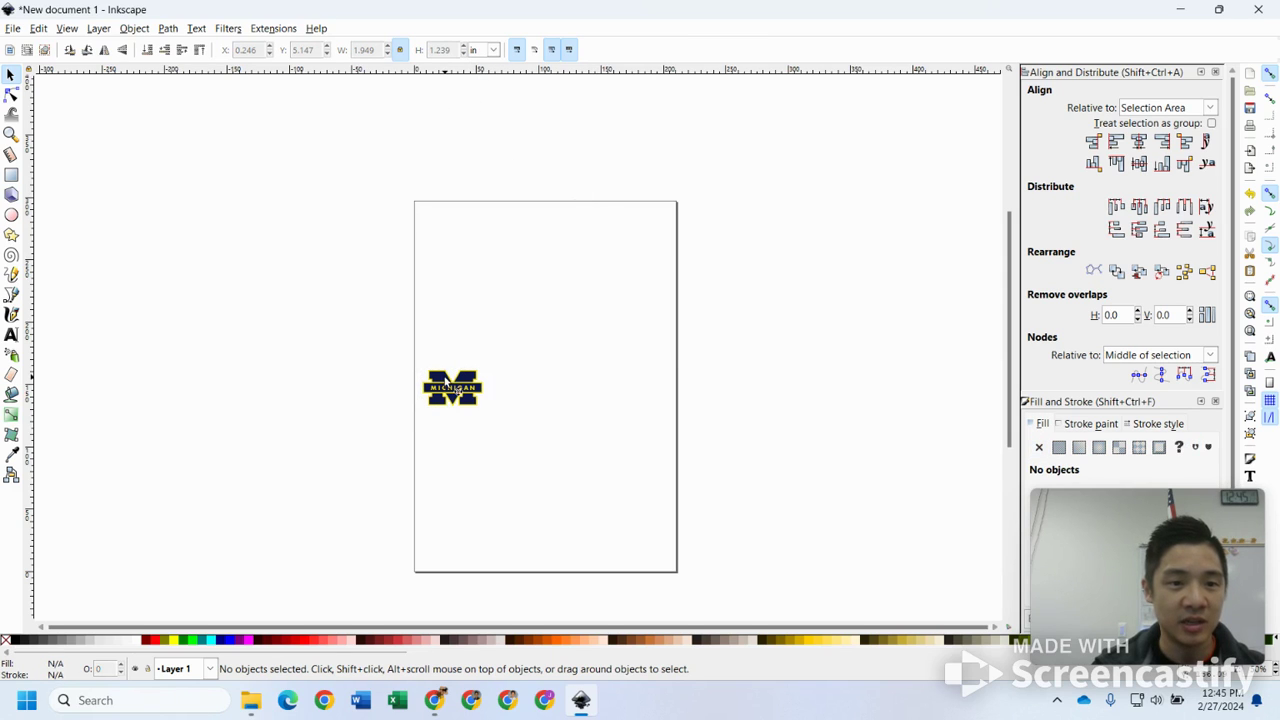
pyautogui.click(447, 378)
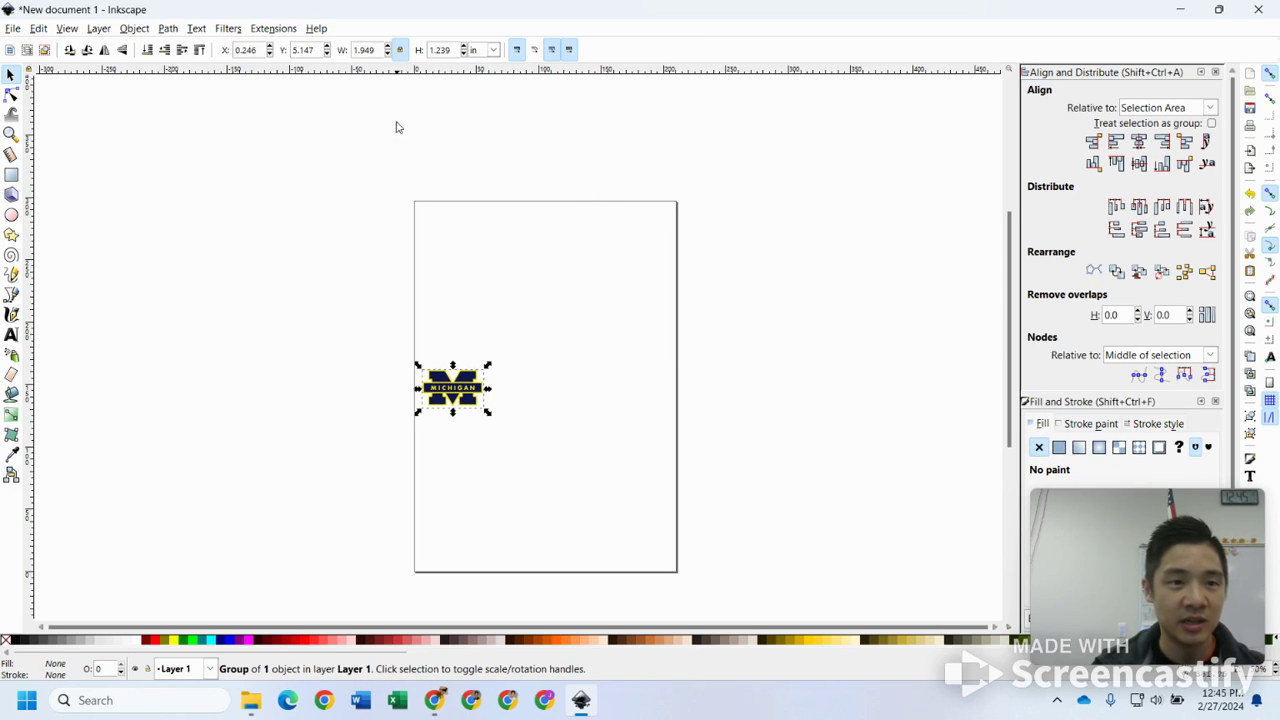
pyautogui.doubleClick(366, 51)
pyautogui.write('5')
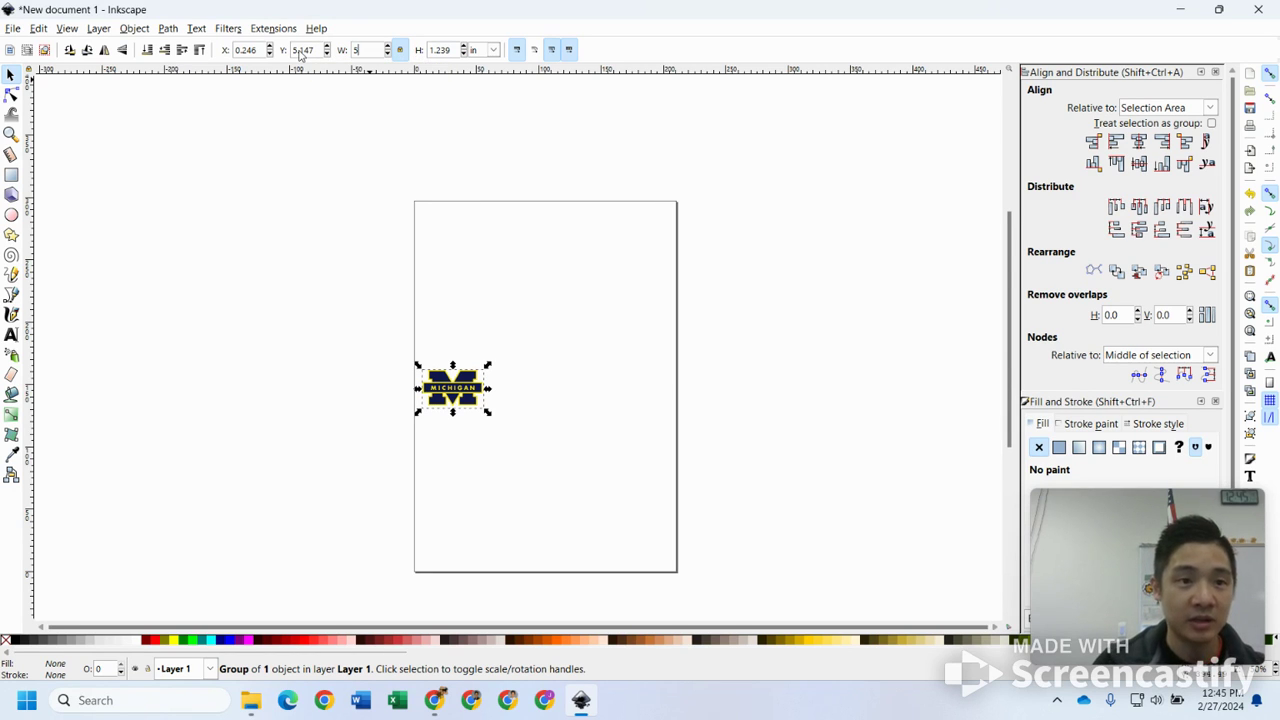
pyautogui.press('Return')
pyautogui.click(680, 451)
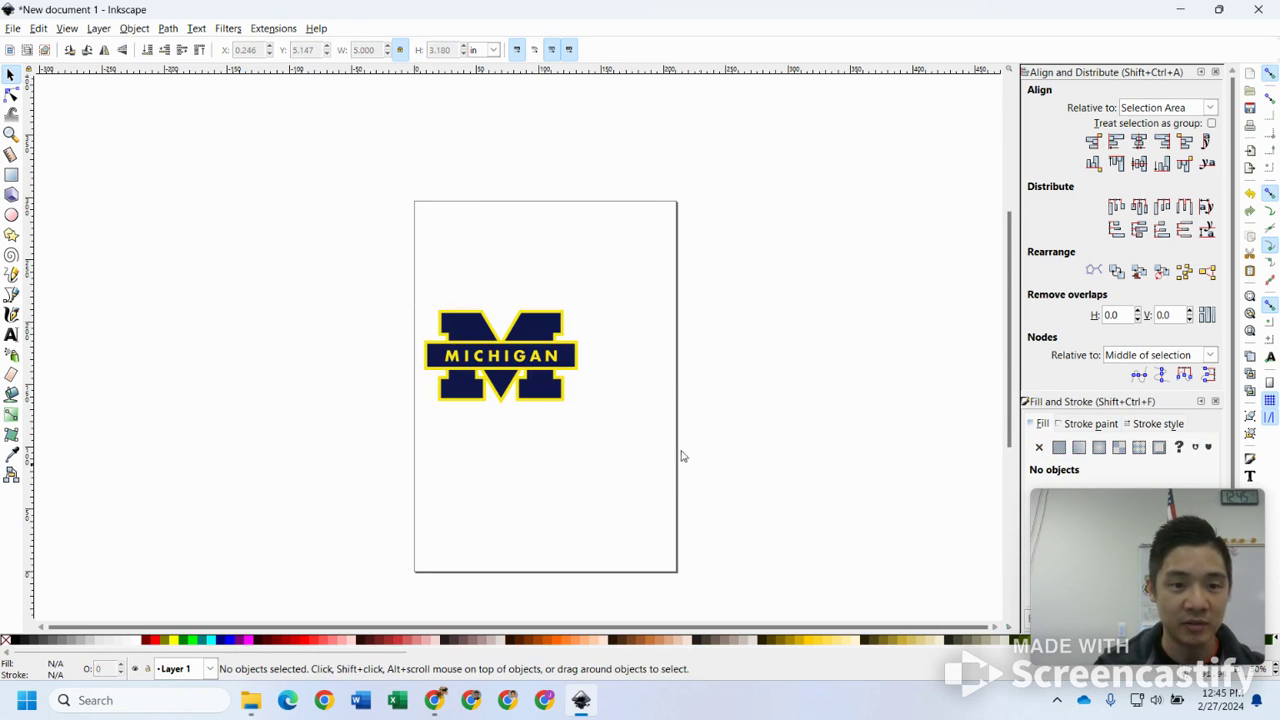
# - Enter the logo group and select the navy MICHIGAN bar shape
pyautogui.click(553, 393)
pyautogui.scroll(5, 566, 400)
pyautogui.scroll(-3, 576, 408)
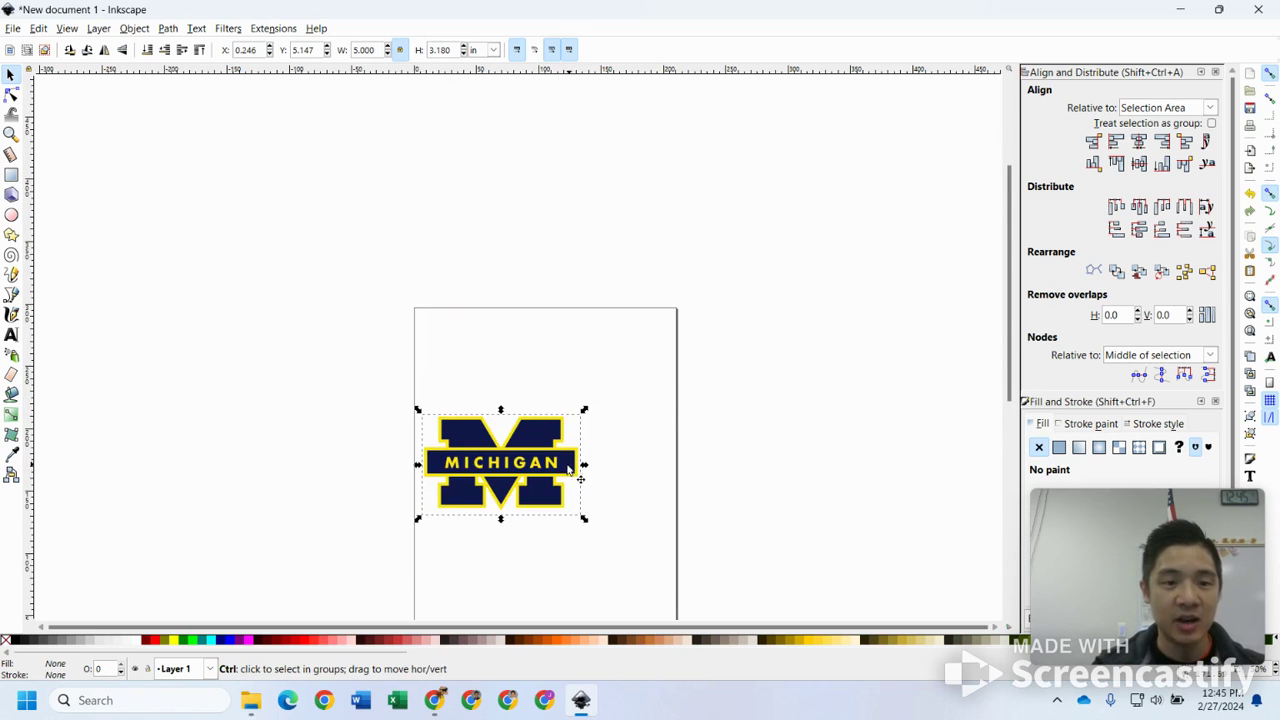
pyautogui.keyDown('ctrl'); pyautogui.scroll(3, 570, 440); pyautogui.keyUp('ctrl')
pyautogui.scroll(-2, 545, 485)
pyautogui.keyDown('ctrl'); pyautogui.scroll(1, 518, 450); pyautogui.keyUp('ctrl')
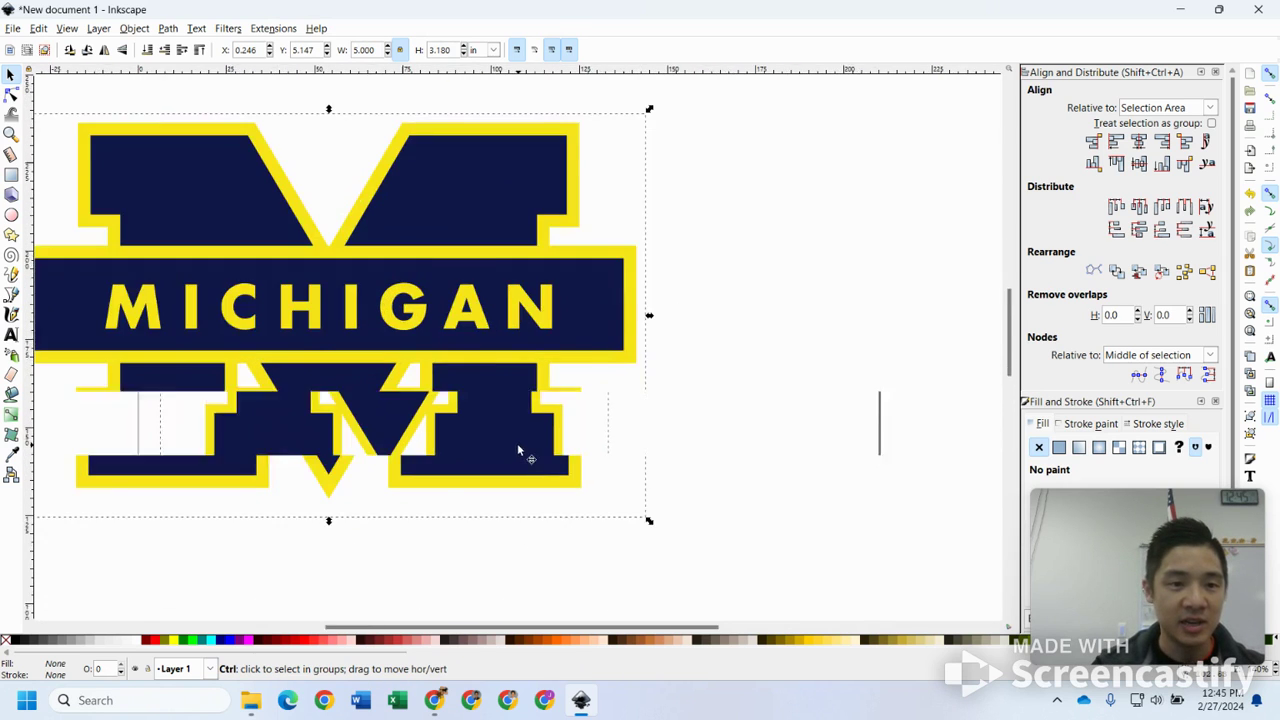
pyautogui.keyDown('ctrl'); pyautogui.scroll(-2, 517, 443); pyautogui.keyUp('ctrl')
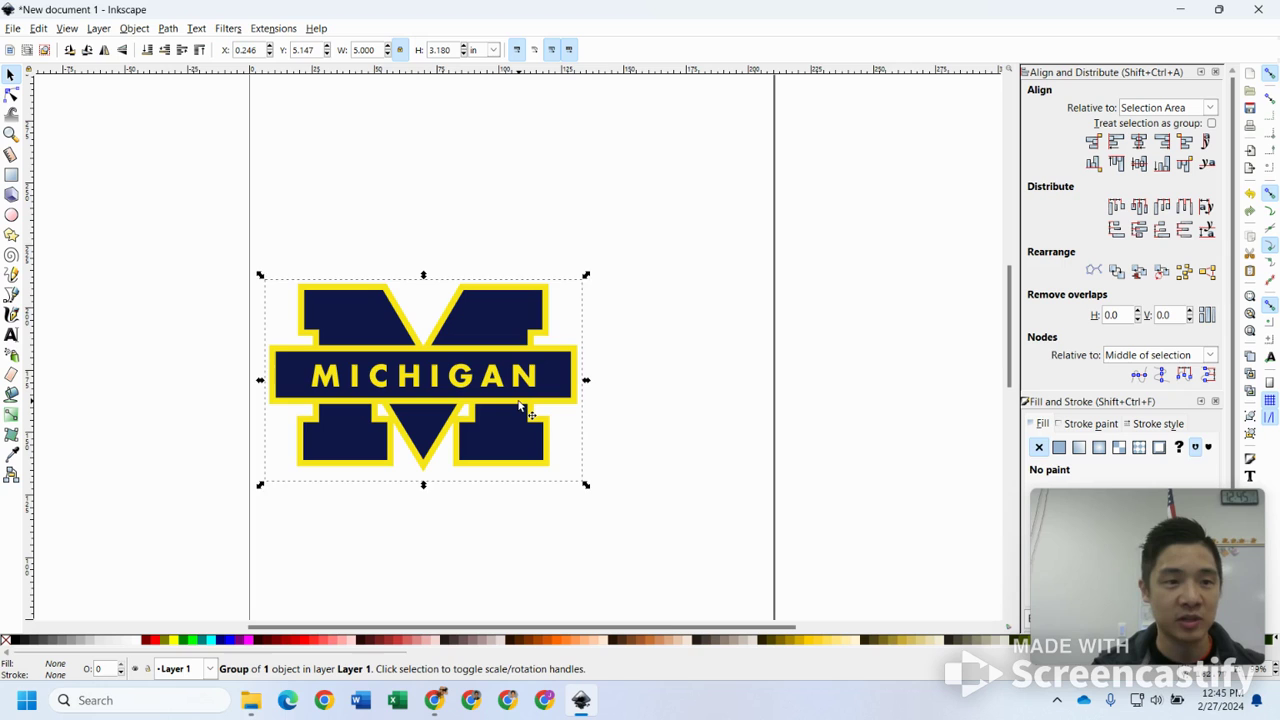
pyautogui.press('Escape')
pyautogui.click(518, 403)
pyautogui.doubleClick(518, 403)
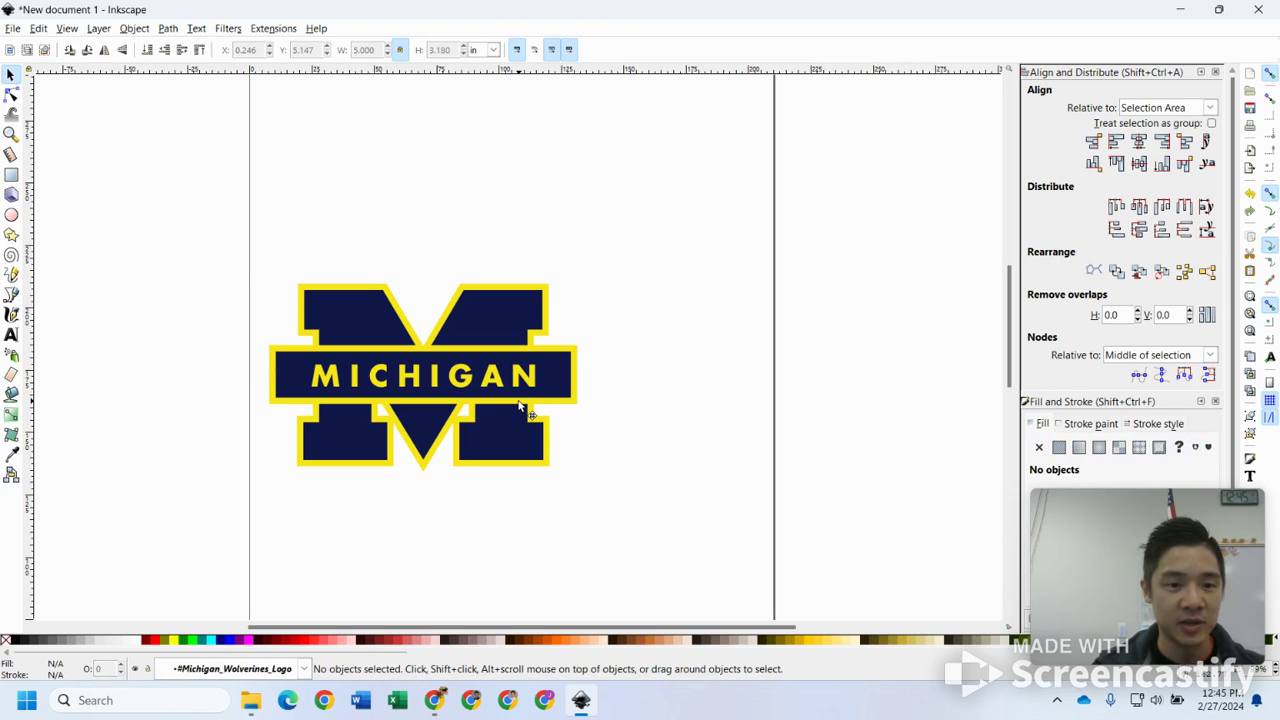
pyautogui.click(518, 403)
pyautogui.doubleClick(543, 403)
pyautogui.click(543, 403)
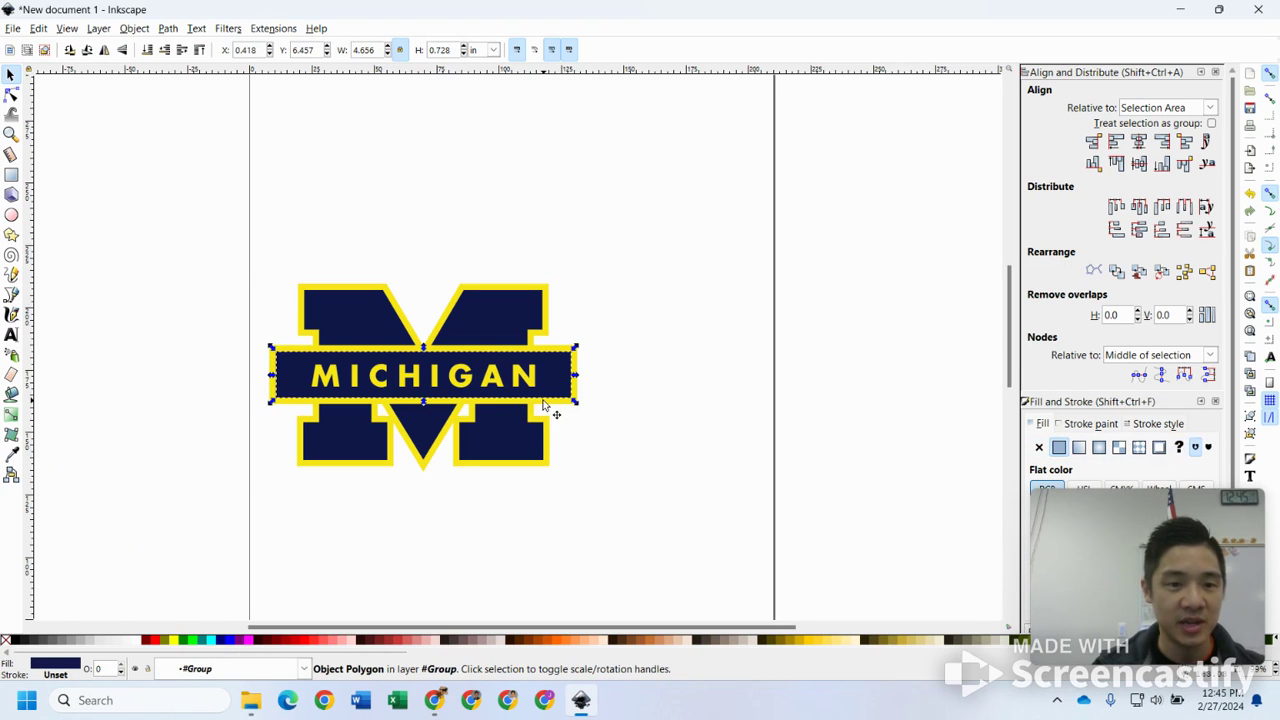
# - Inspect the navy M shape and the yellow border around the MICHIGAN bar
pyautogui.keyDown('ctrl'); pyautogui.scroll(5, 543, 401); pyautogui.keyUp('ctrl')
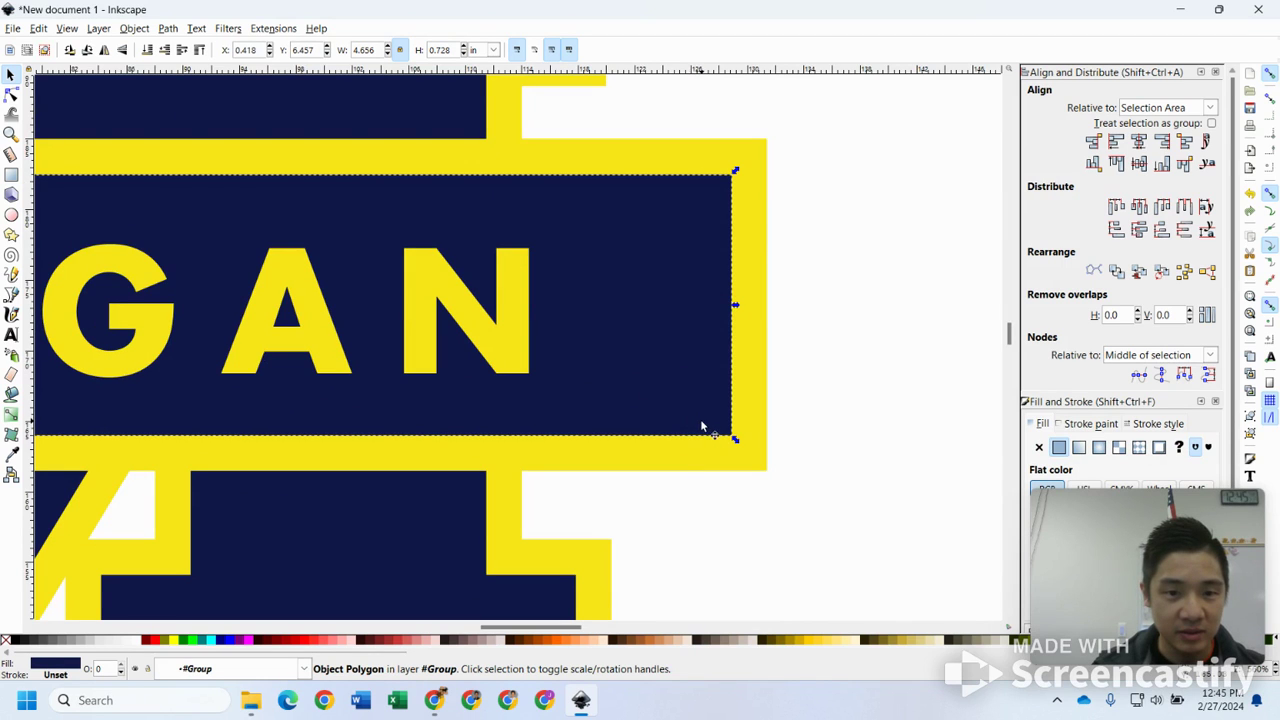
pyautogui.keyDown('ctrl'); pyautogui.scroll(-5, 701, 424); pyautogui.keyUp('ctrl')
pyautogui.click(662, 513)
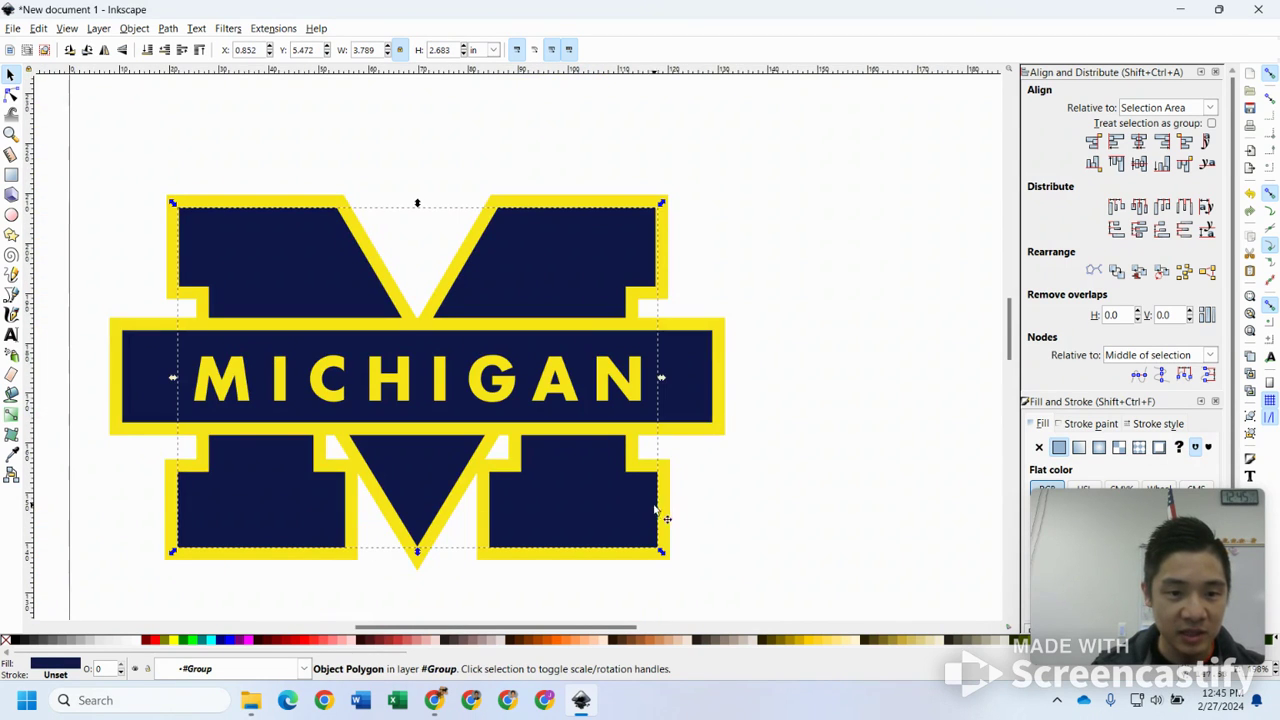
pyautogui.click(735, 524)
pyautogui.click(720, 388)
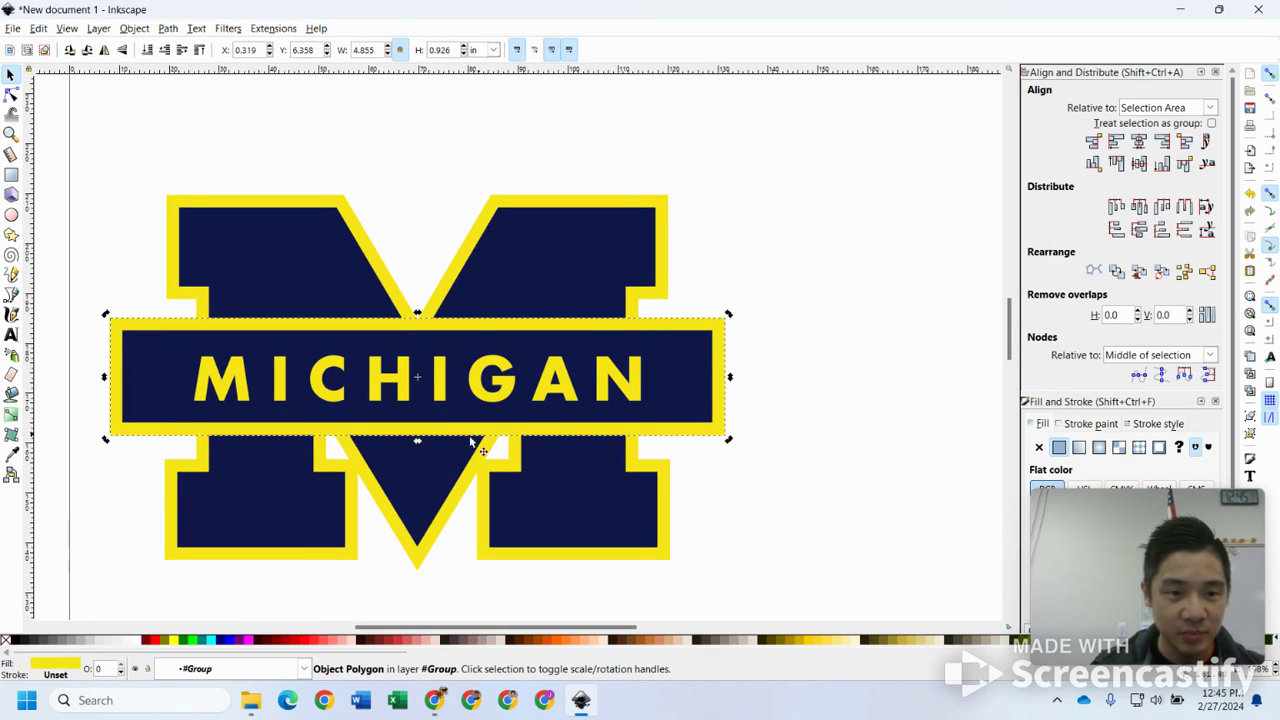
pyautogui.keyDown('ctrl'); pyautogui.scroll(3, 145, 443); pyautogui.keyUp('ctrl')
pyautogui.click(330, 515)
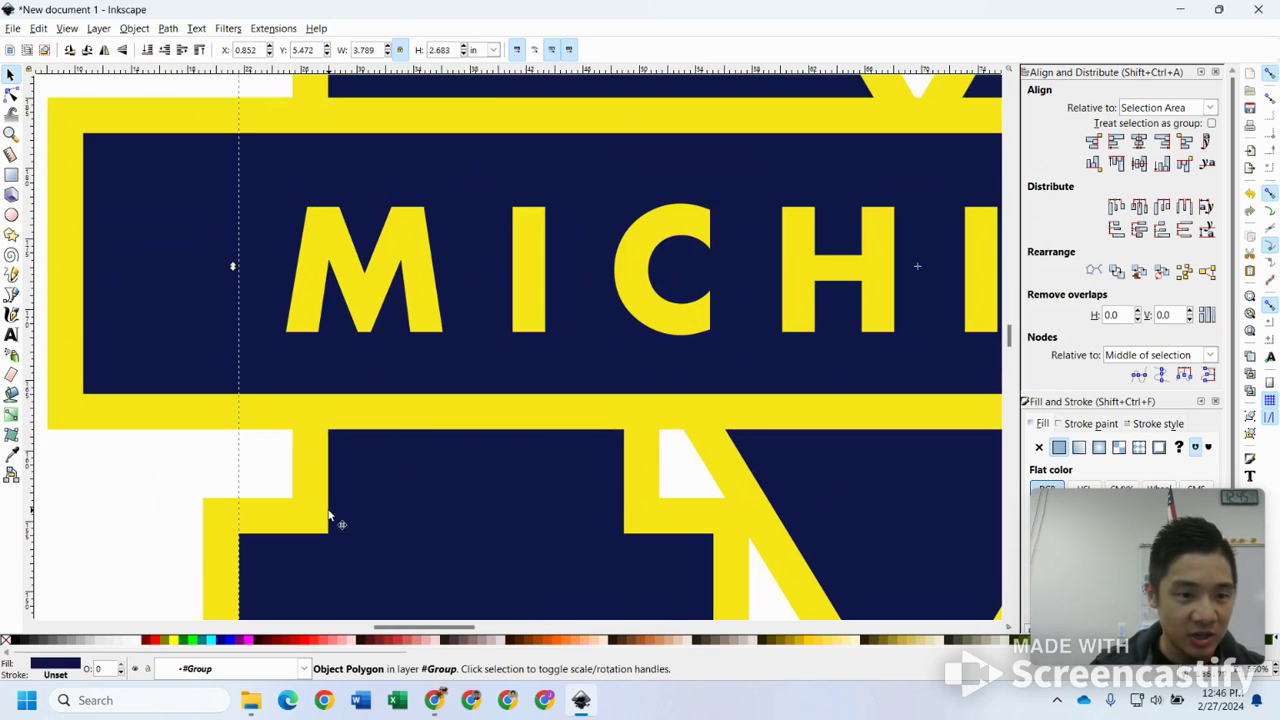
pyautogui.keyDown('ctrl'); pyautogui.scroll(-4, 336, 512); pyautogui.keyUp('ctrl')
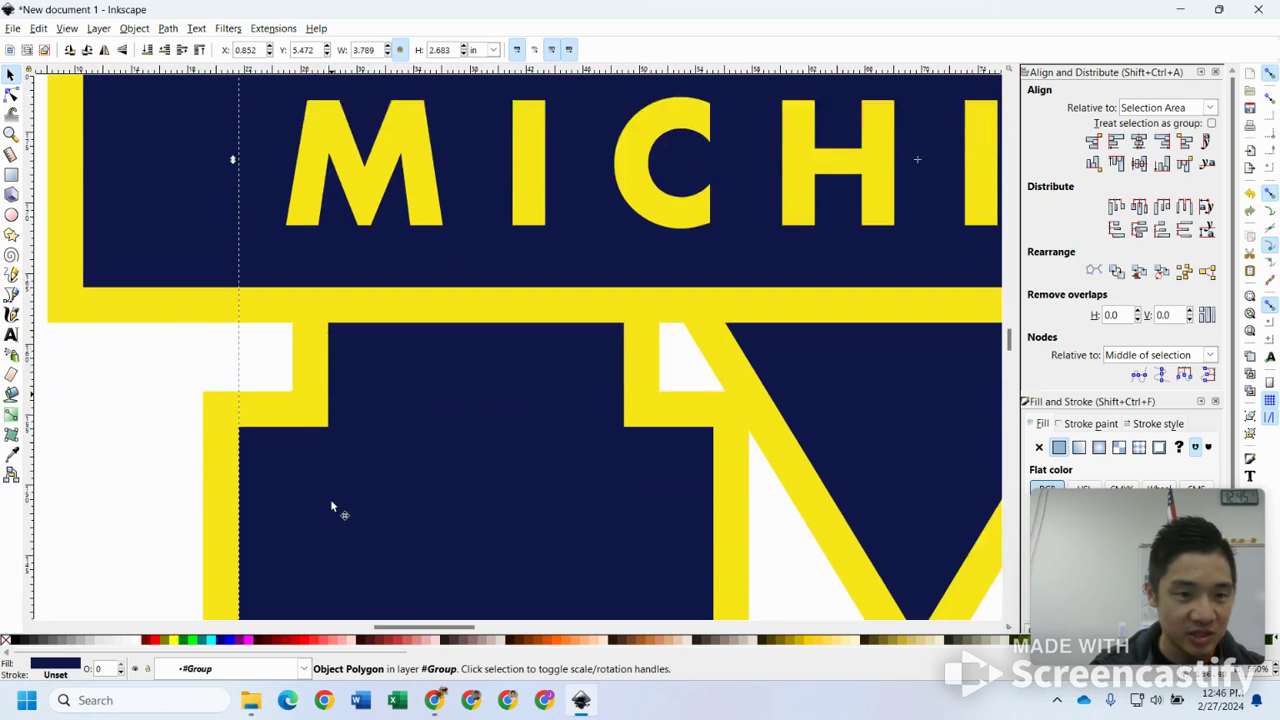
# - Check the letter M, then deselect it and zoom out to the whole page
pyautogui.click(385, 315)
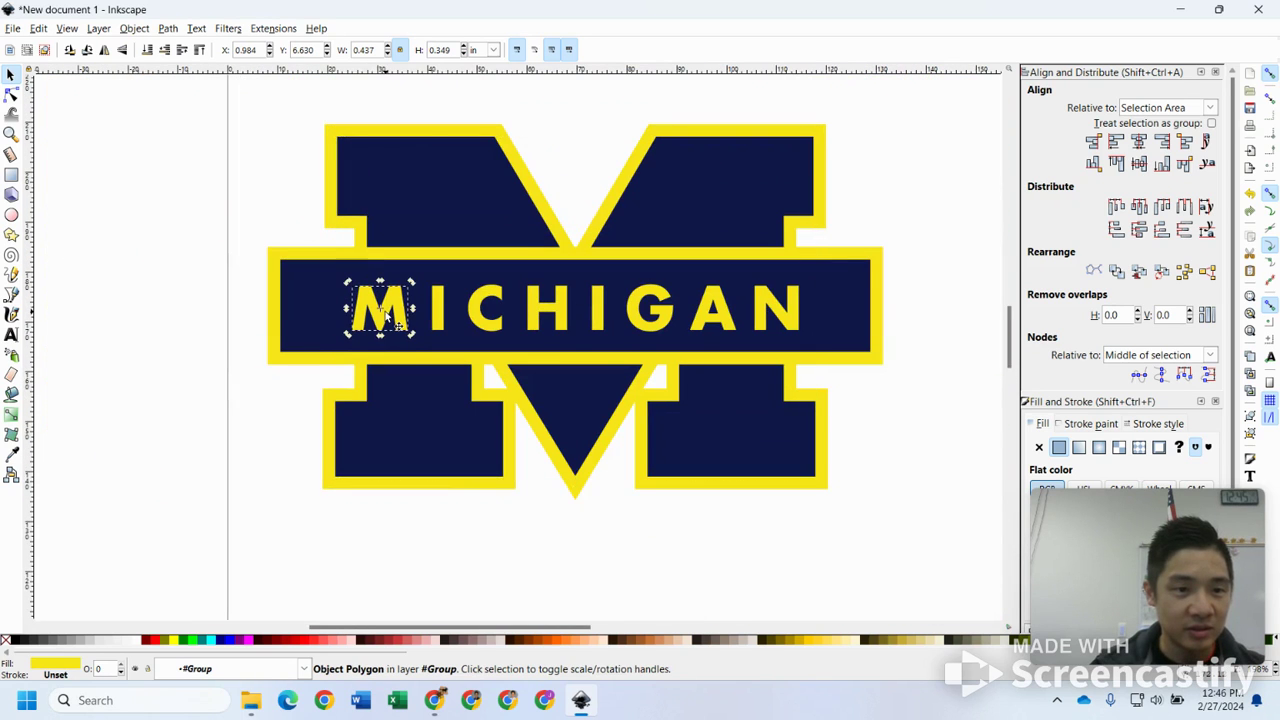
pyautogui.keyDown('ctrl'); pyautogui.scroll(3, 385, 315); pyautogui.keyUp('ctrl')
pyautogui.keyDown('ctrl'); pyautogui.scroll(-6, 385, 315); pyautogui.keyUp('ctrl')
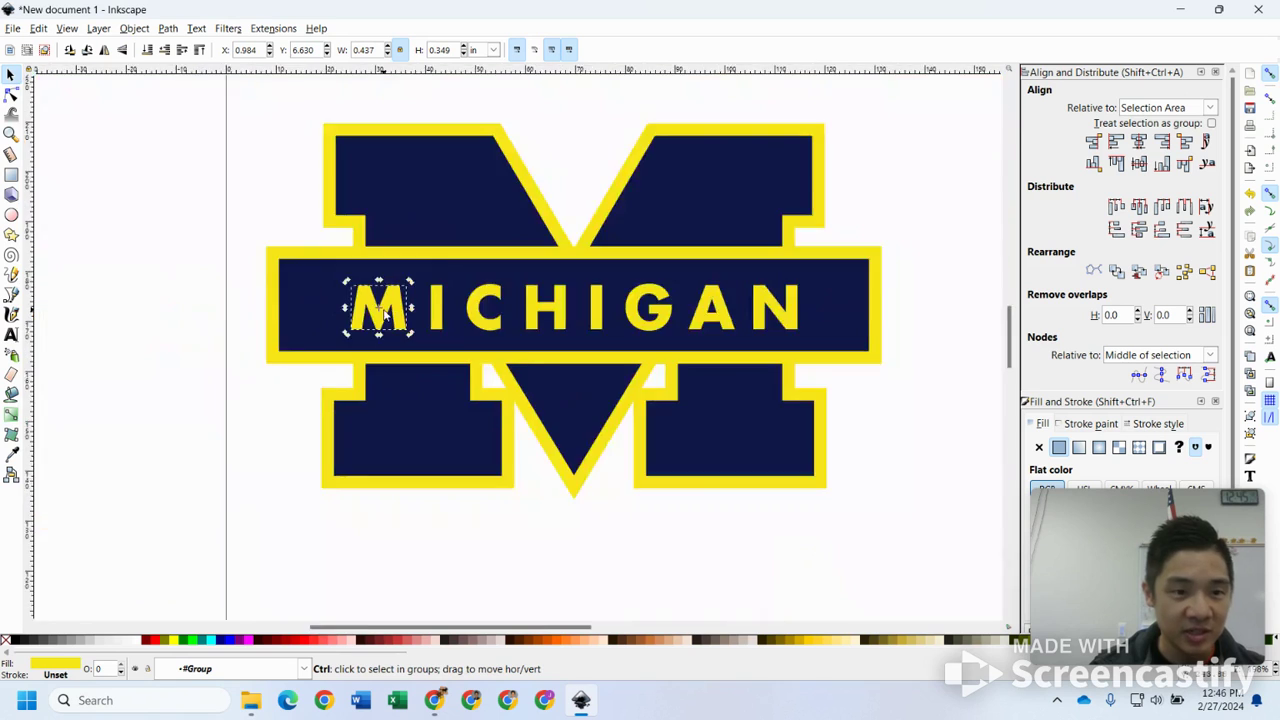
pyautogui.keyDown('ctrl'); pyautogui.scroll(3, 393, 317); pyautogui.keyUp('ctrl')
pyautogui.click(848, 434)
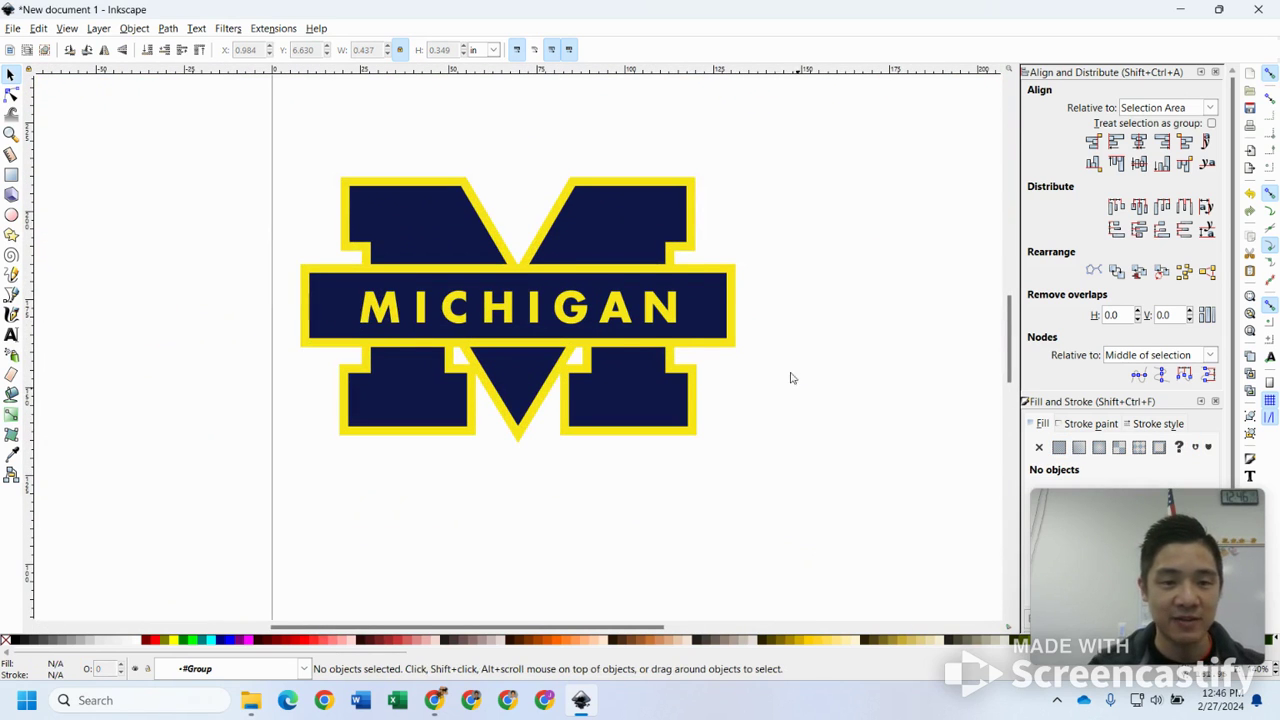
pyautogui.keyDown('ctrl'); pyautogui.scroll(-2, 780, 350); pyautogui.keyUp('ctrl')
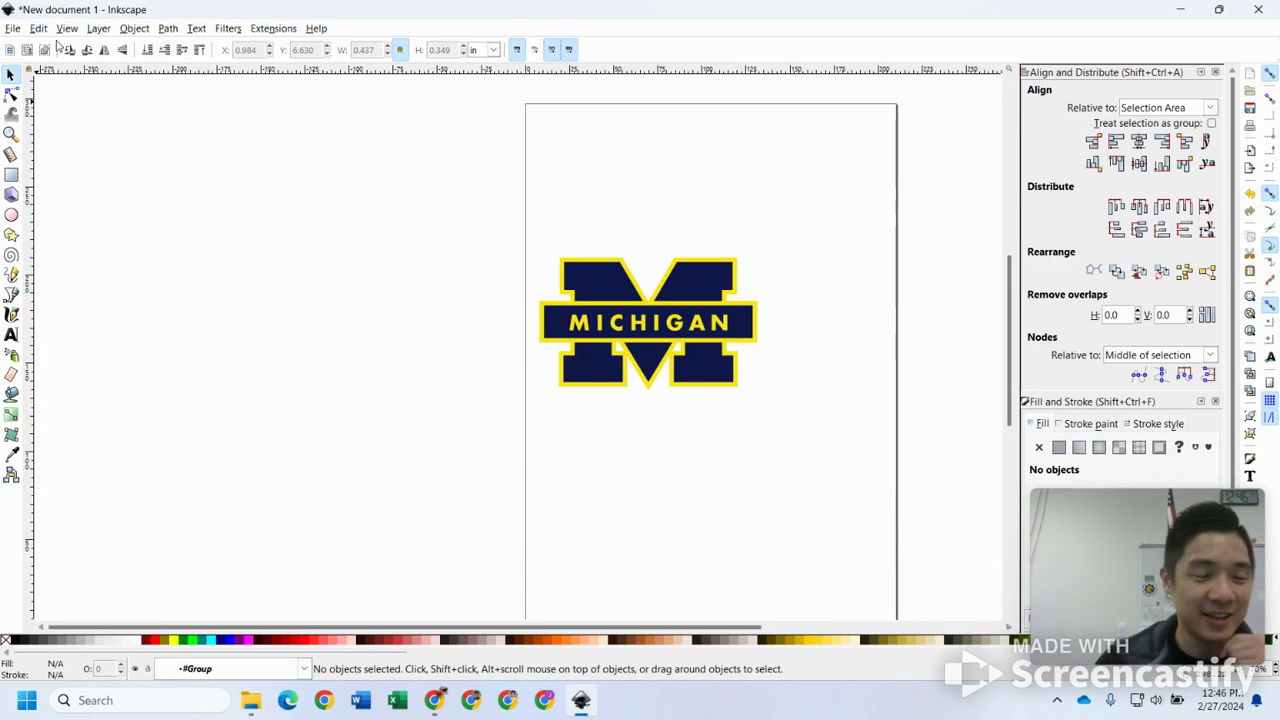
# - Save the logo as drawing.dxf in Desktop Cutting Plotter (AutoCAD DXF R14) format with mm base unit
pyautogui.click(13, 29)
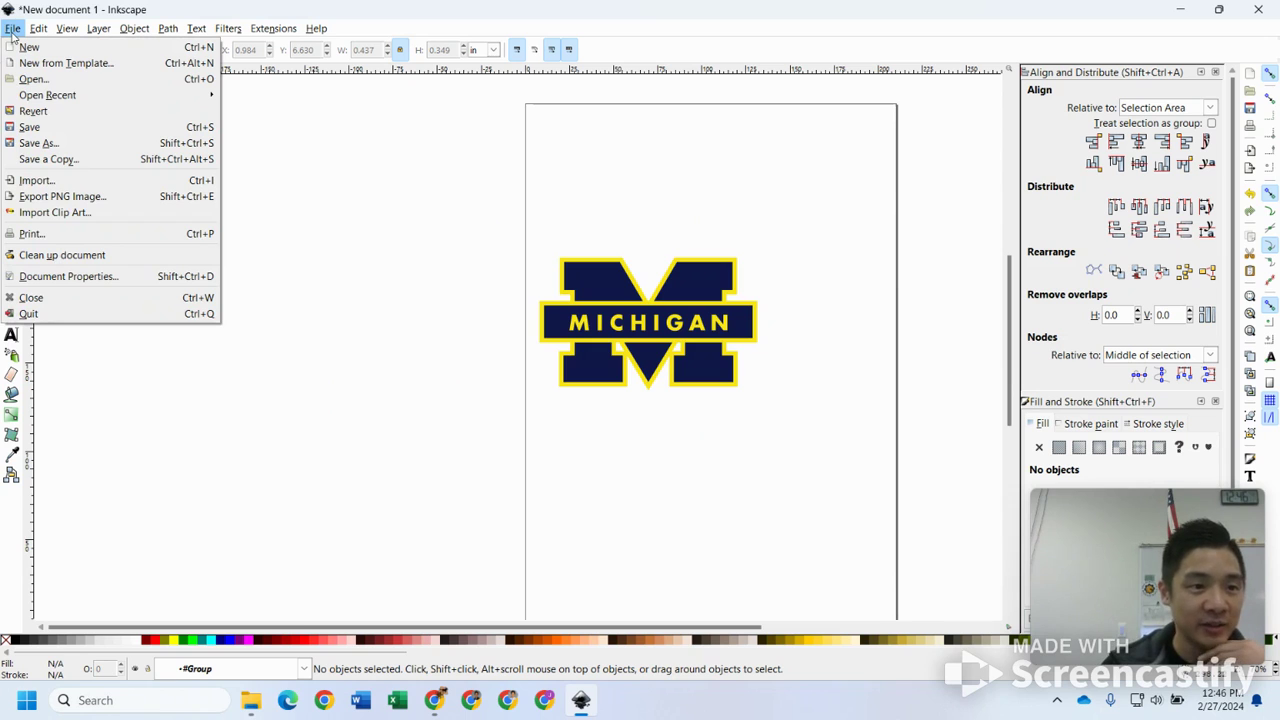
pyautogui.click(87, 144)
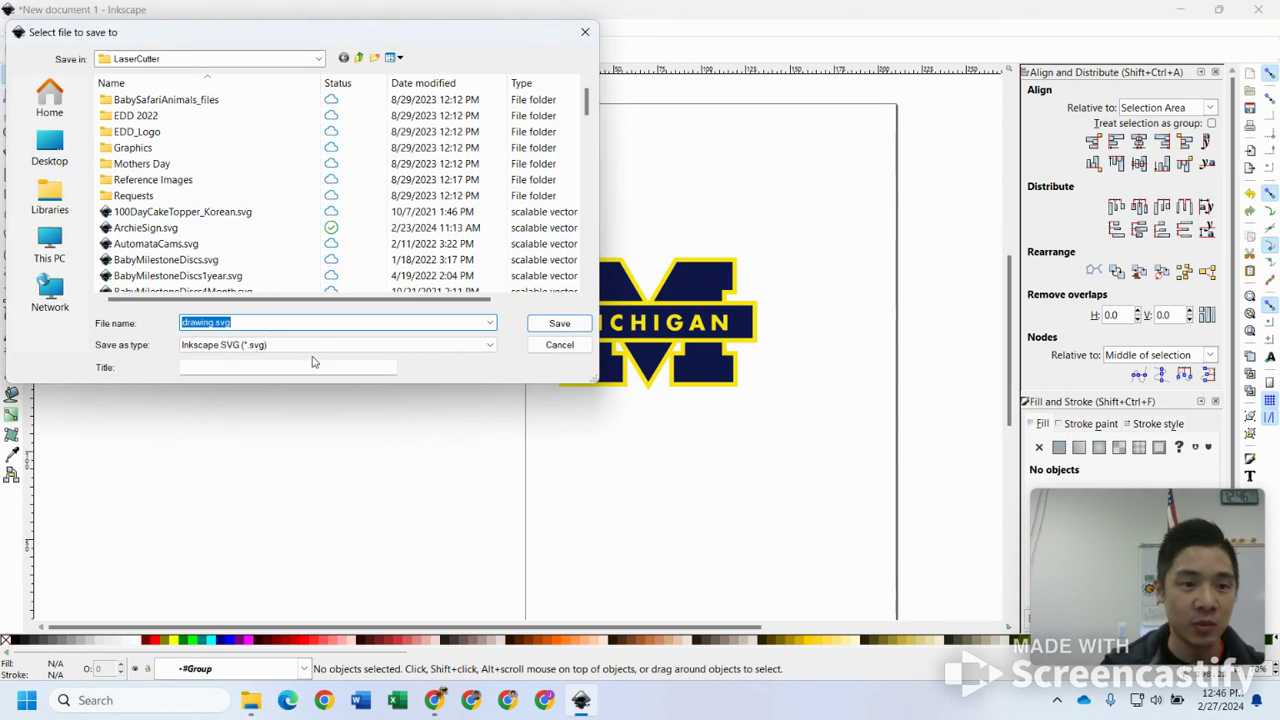
pyautogui.click(368, 346)
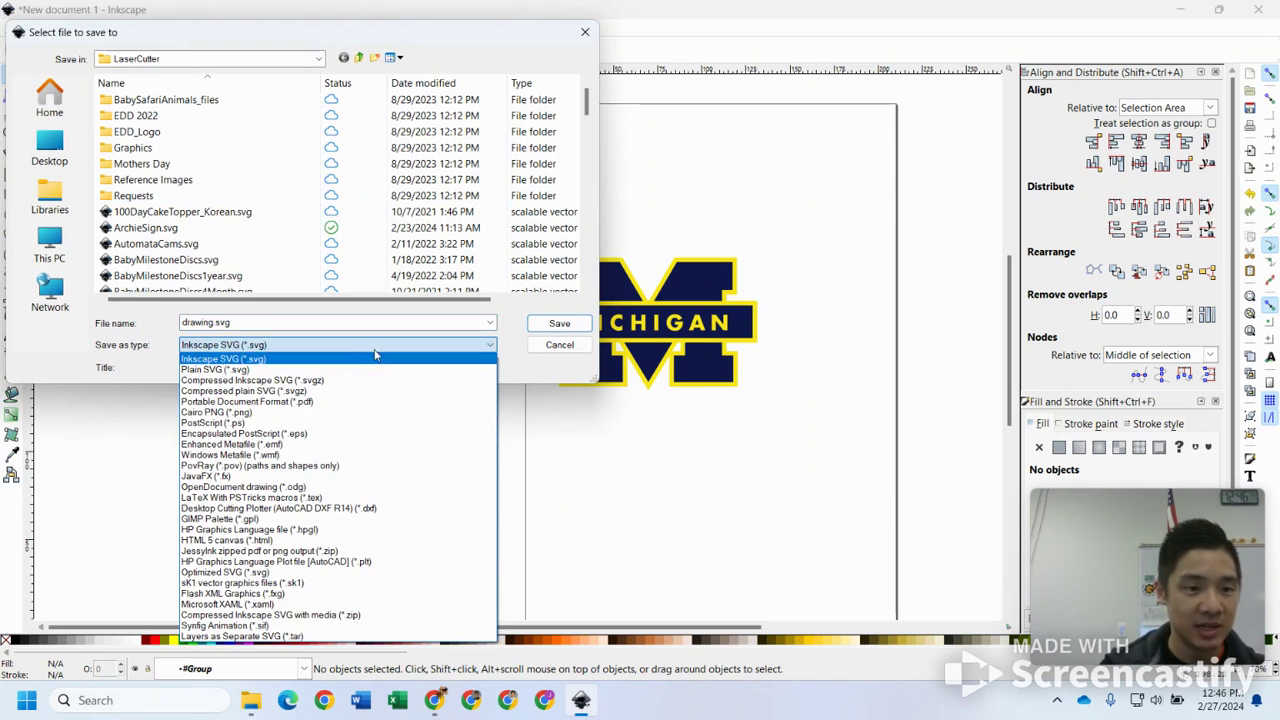
pyautogui.click(384, 510)
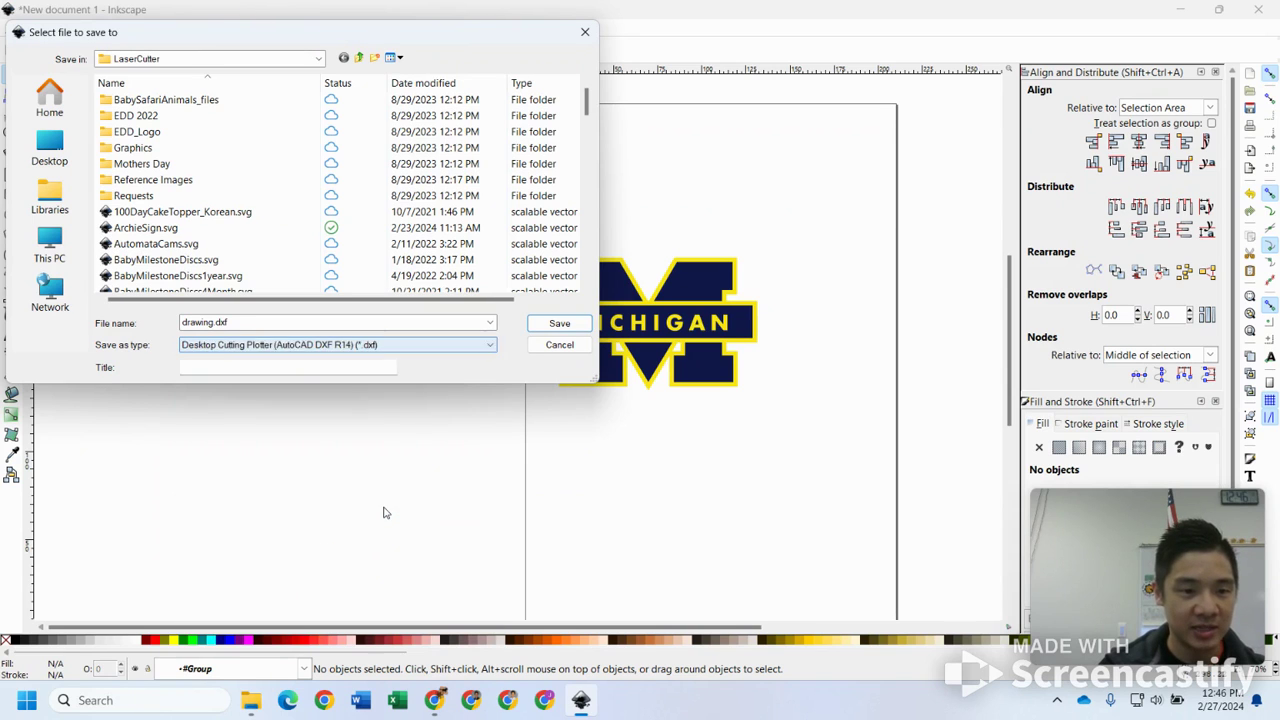
pyautogui.click(560, 324)
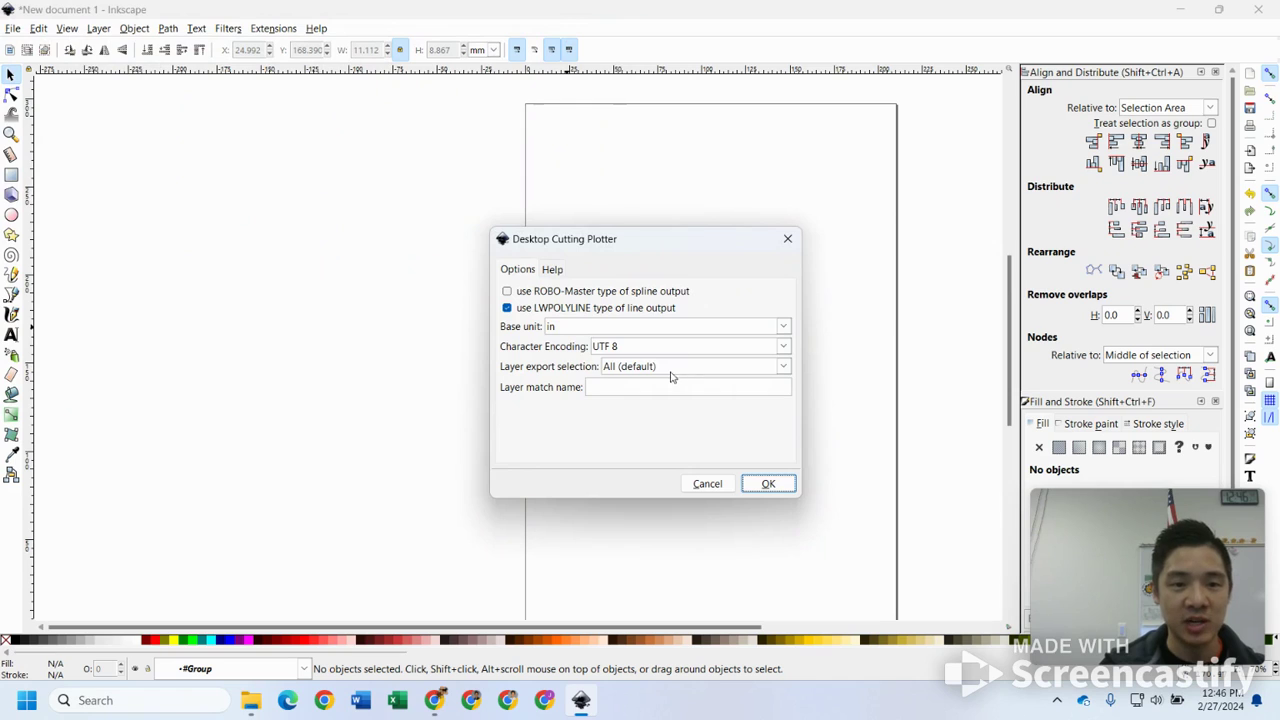
pyautogui.click(632, 330)
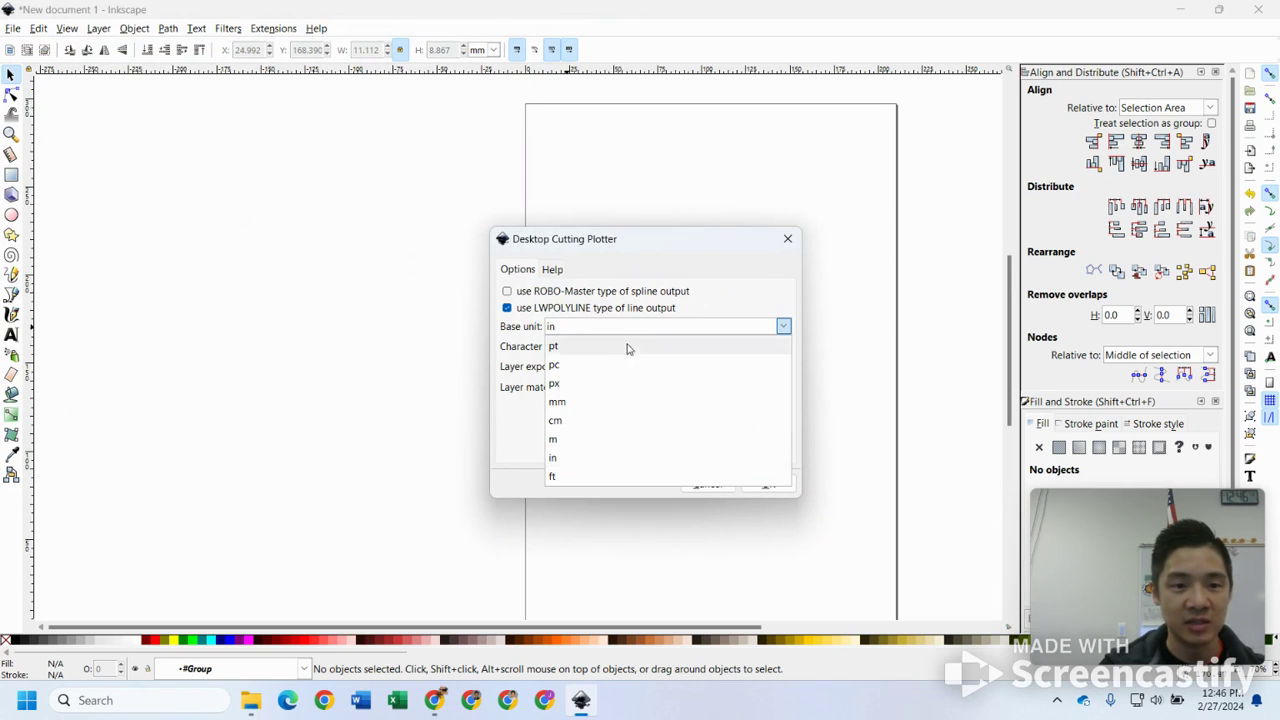
pyautogui.click(564, 404)
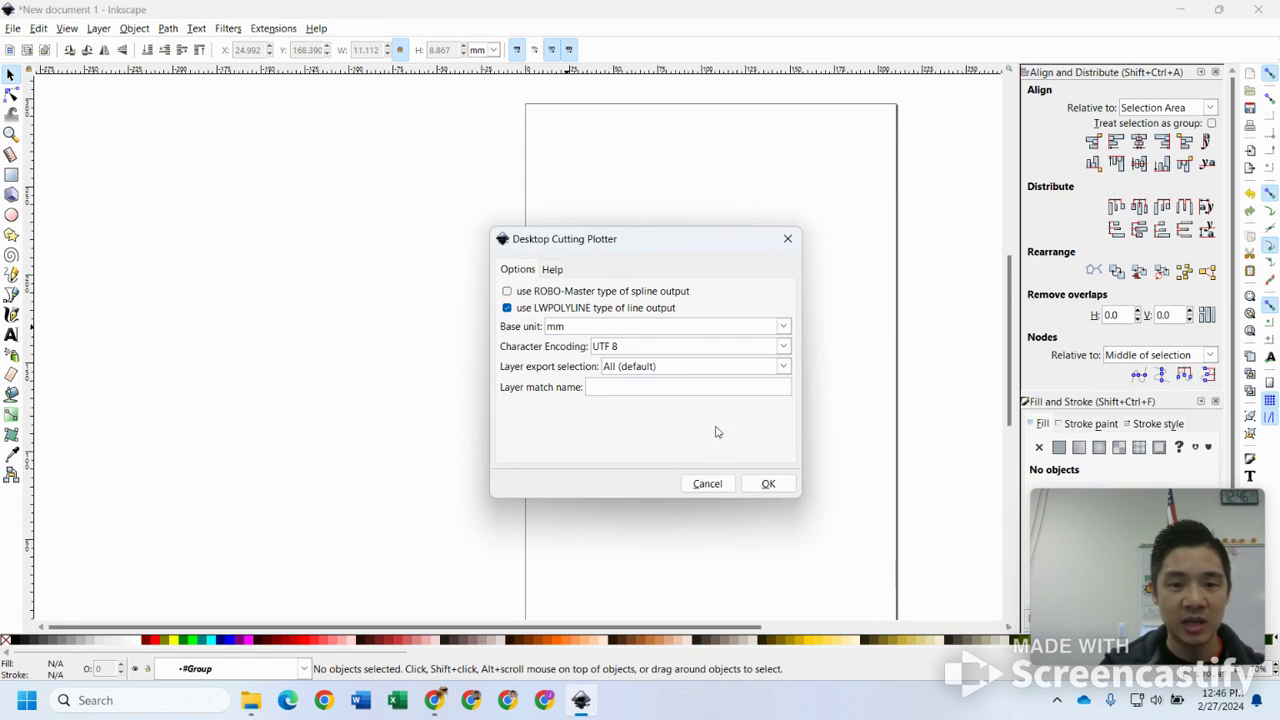
pyautogui.click(768, 484)
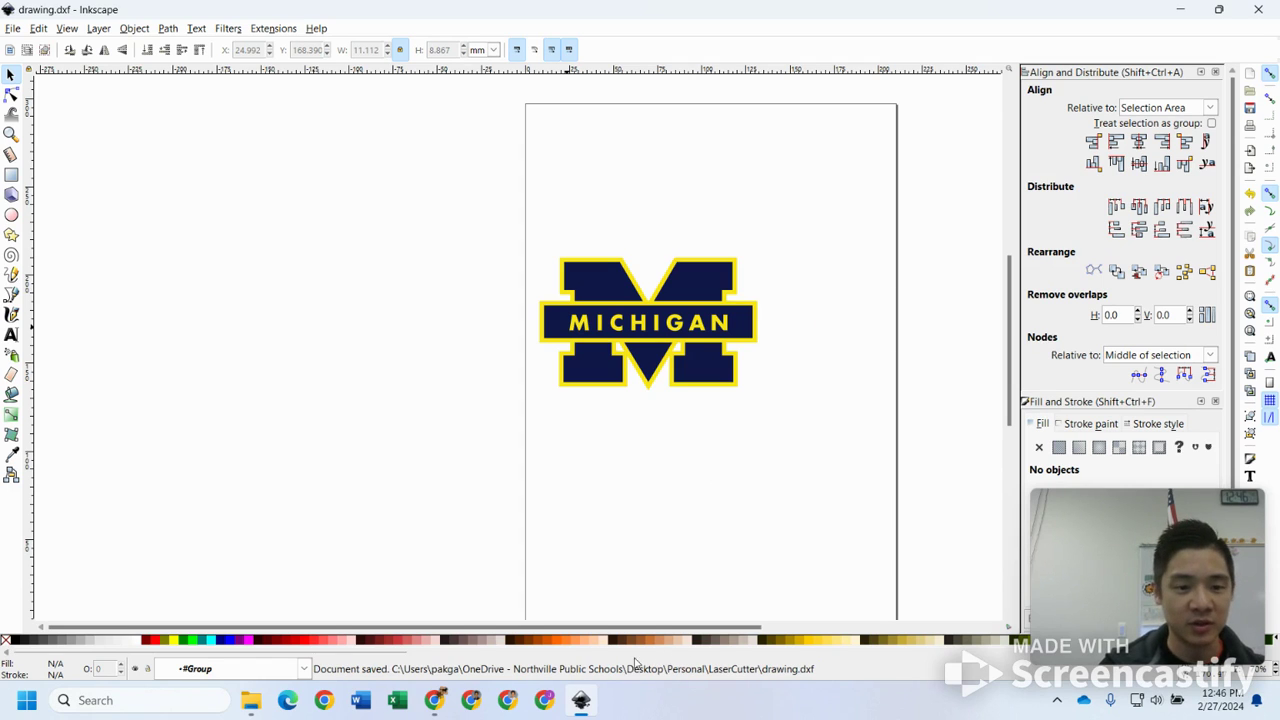
pyautogui.moveTo(588, 712)
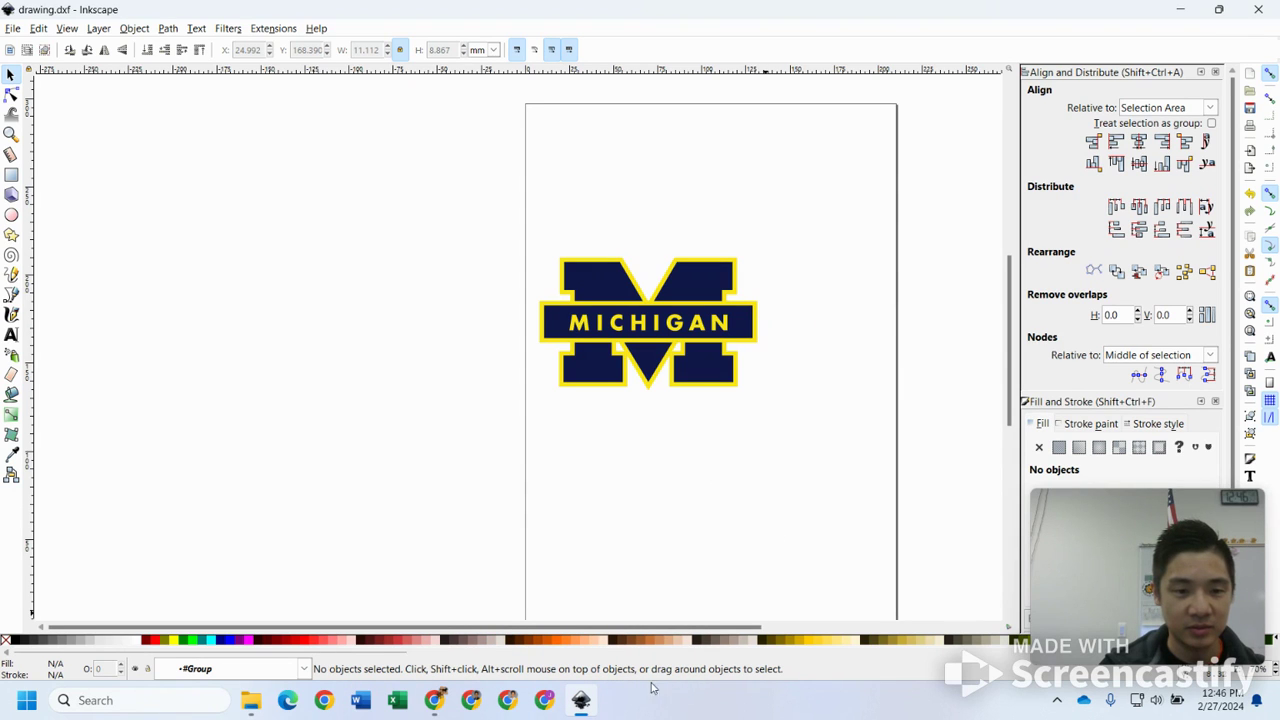
pyautogui.click(18, 29)
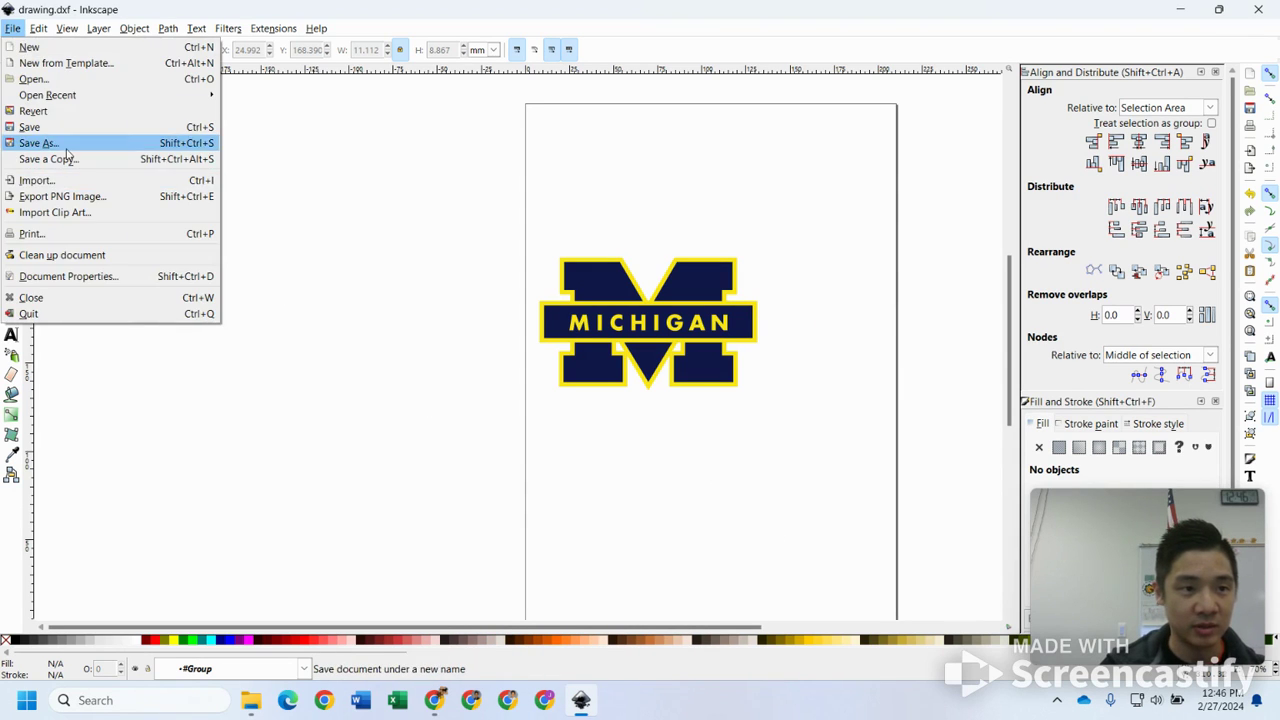
# - Save the logo as MichiganLogo.dxf in Downloads, AutoCAD DXF R14 format, millimetre units
pyautogui.click(62, 143)
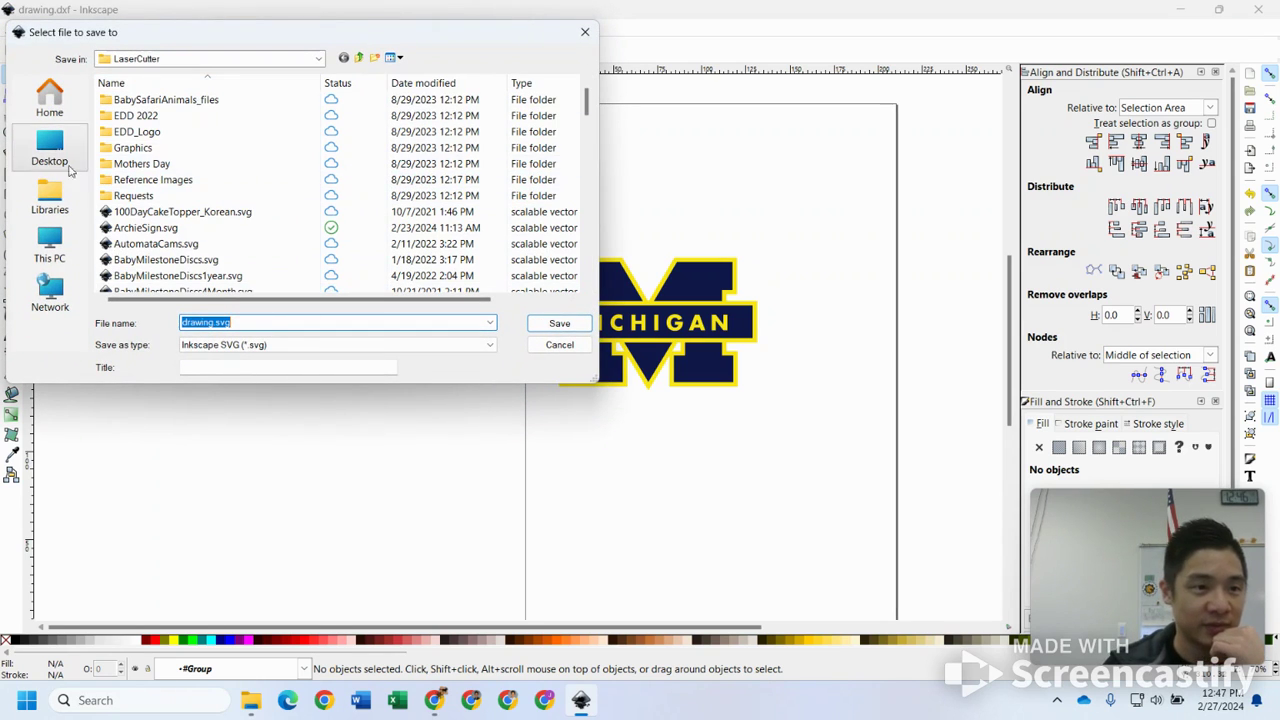
pyautogui.click(62, 246)
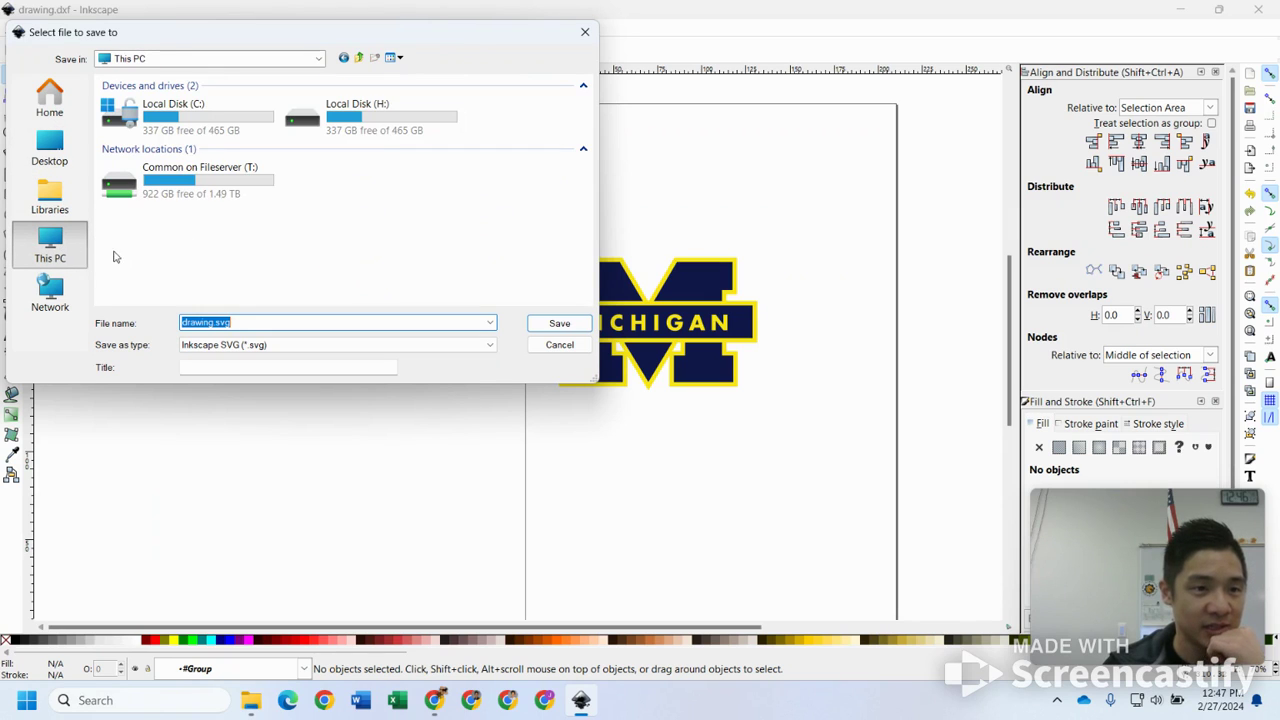
pyautogui.click(60, 148)
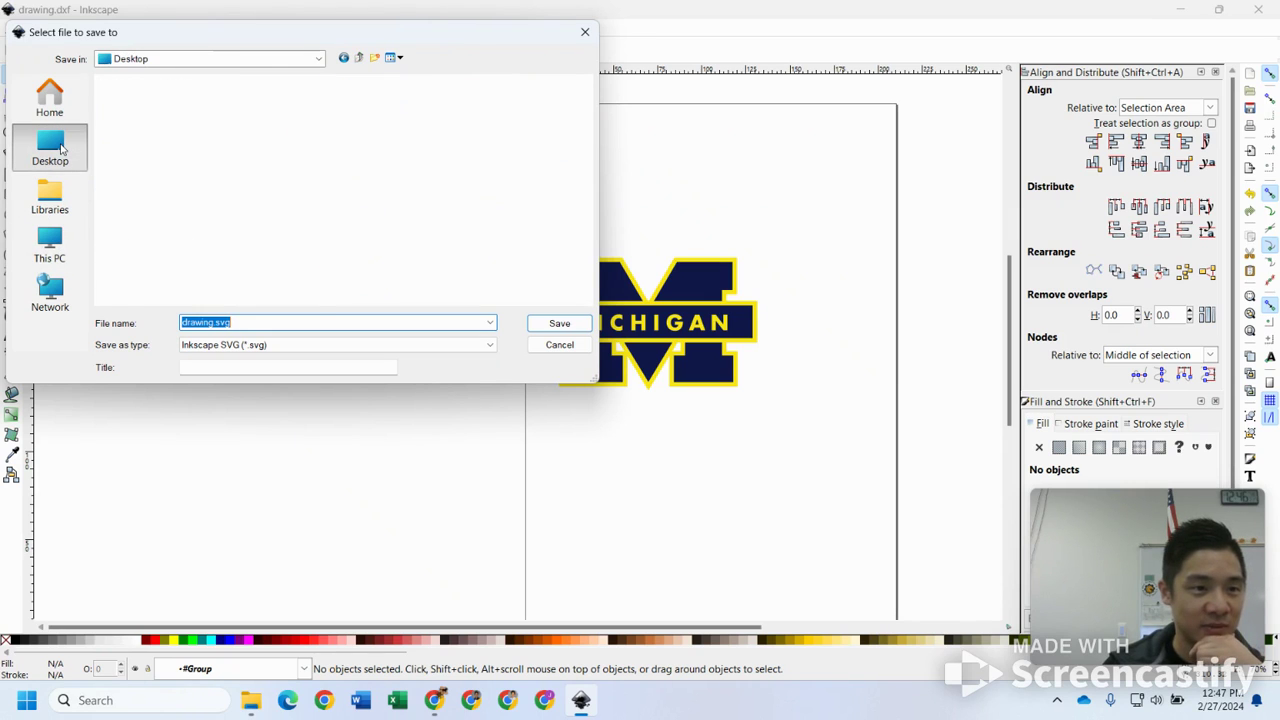
pyautogui.doubleClick(318, 150)
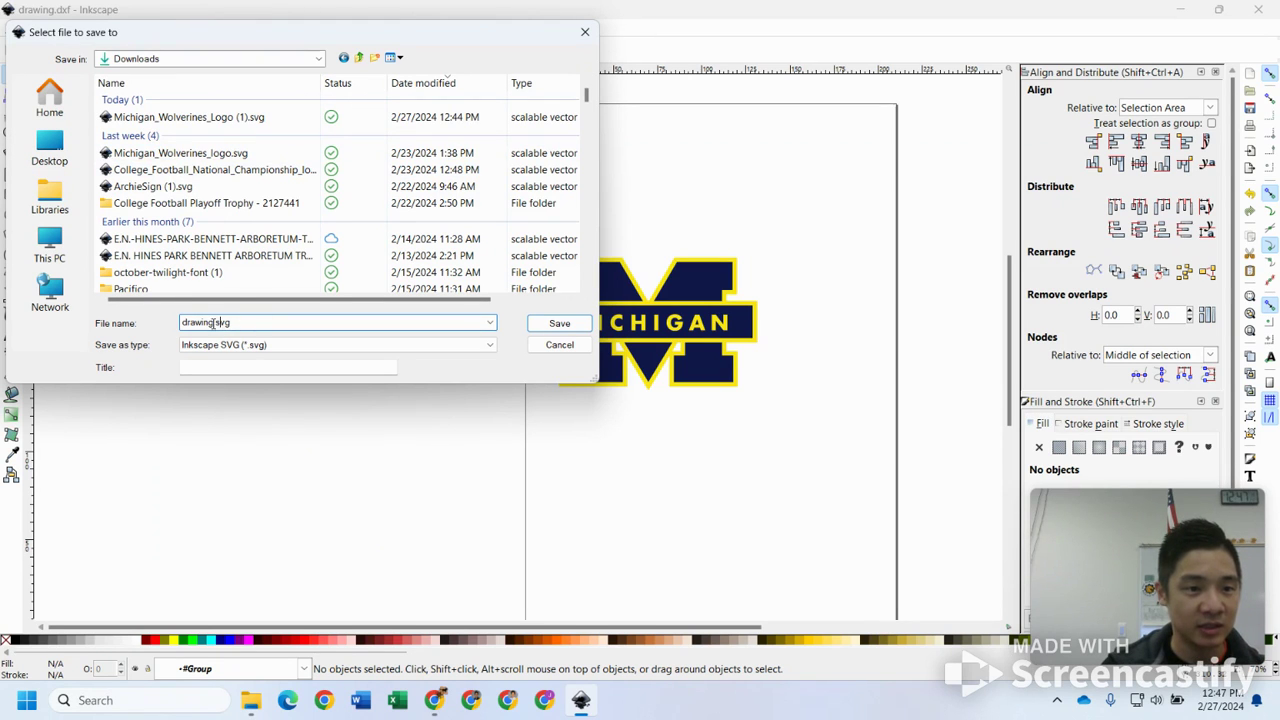
pyautogui.moveTo(218, 322); pyautogui.dragTo(137, 309)
pyautogui.write('Michiga')
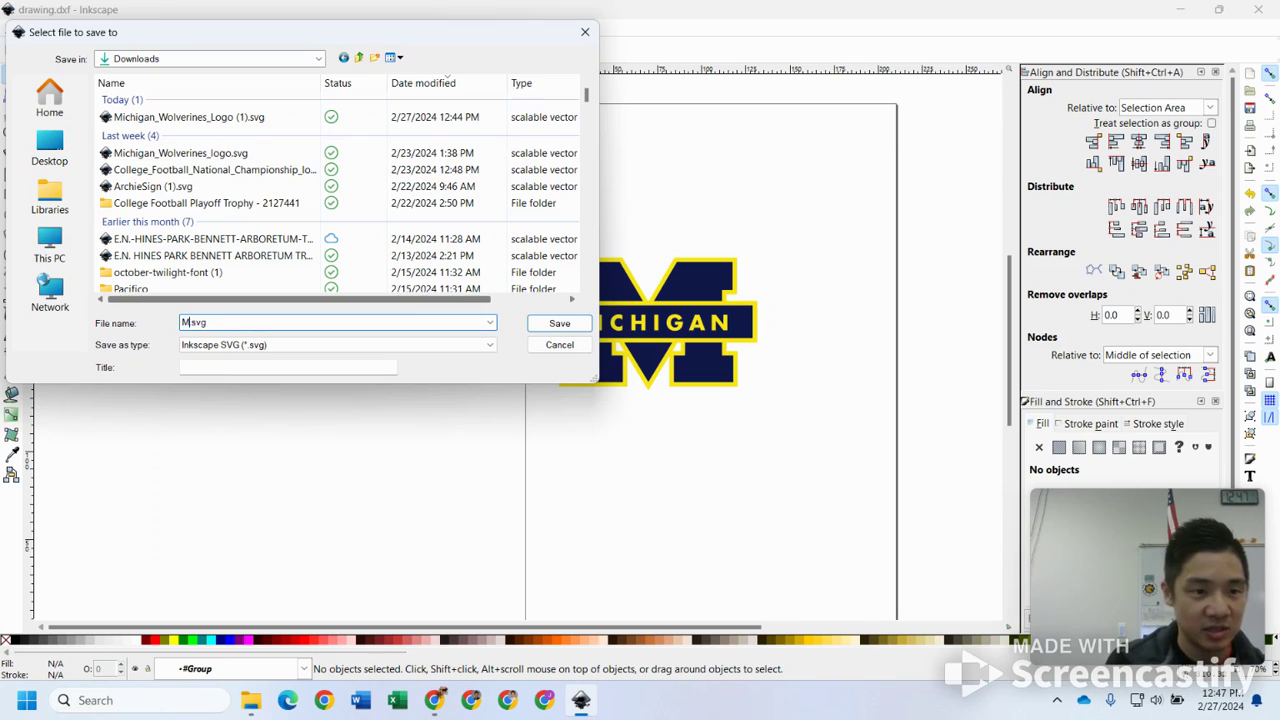
pyautogui.write('nLogo')
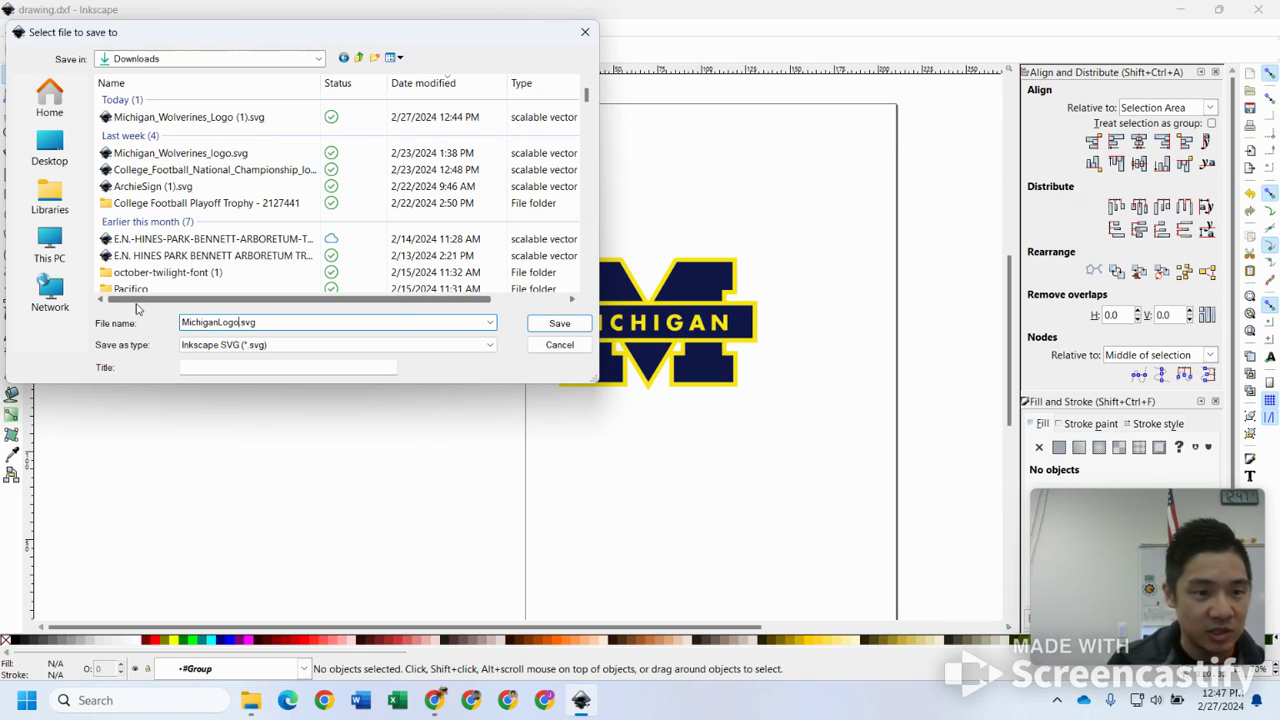
pyautogui.click(412, 344)
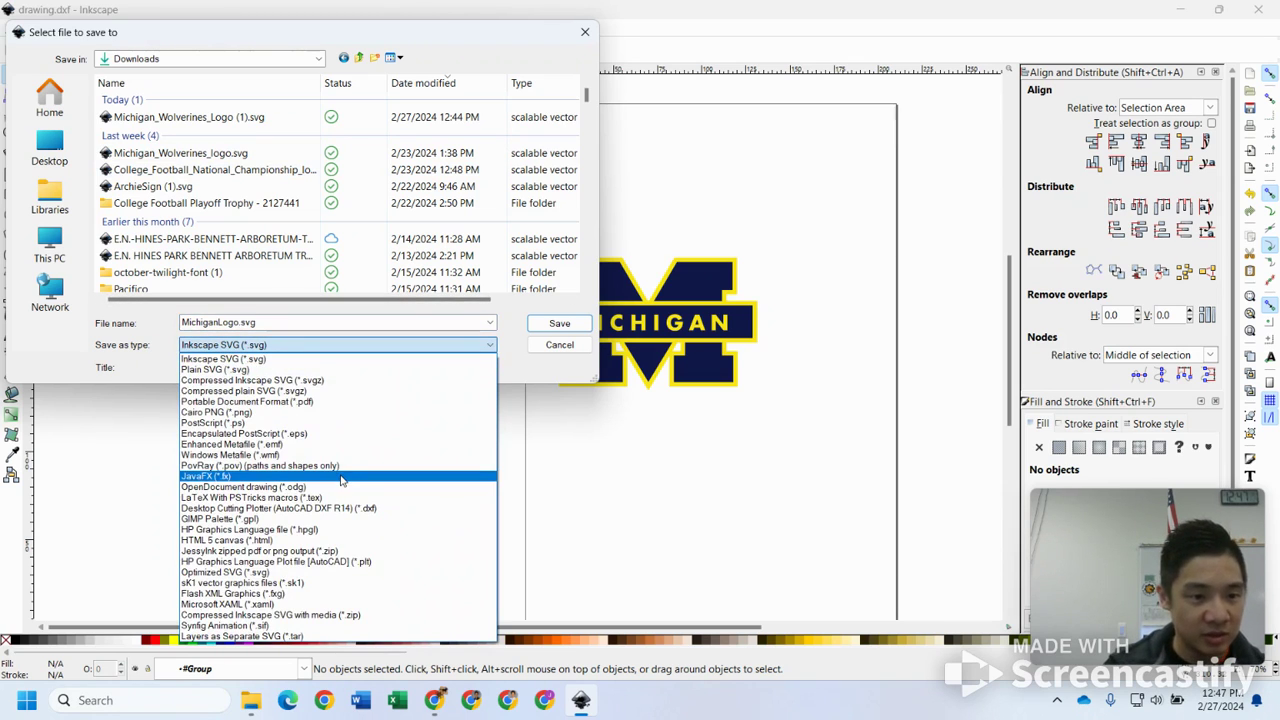
pyautogui.click(345, 508)
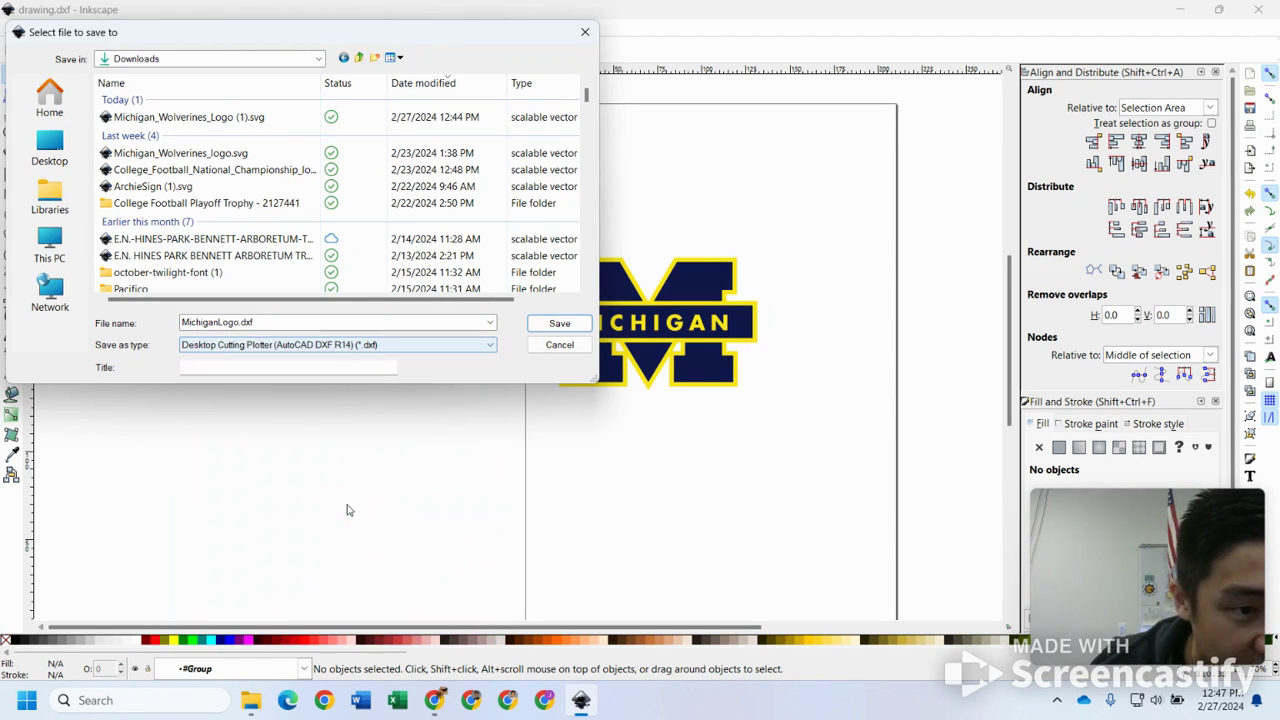
pyautogui.click(559, 324)
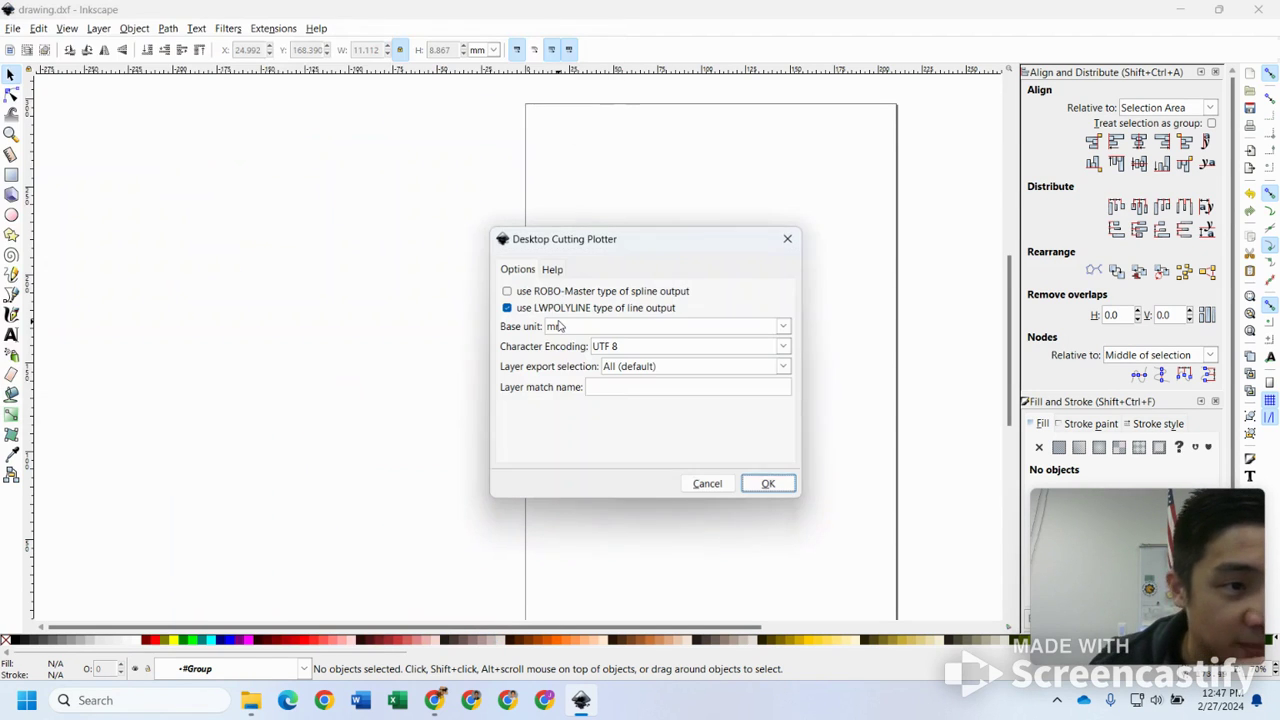
pyautogui.click(767, 483)
# - Start Sketch 1 on the Front plane of the Logo Practice Onshape document, viewed head-on
pyautogui.moveTo(437, 700)
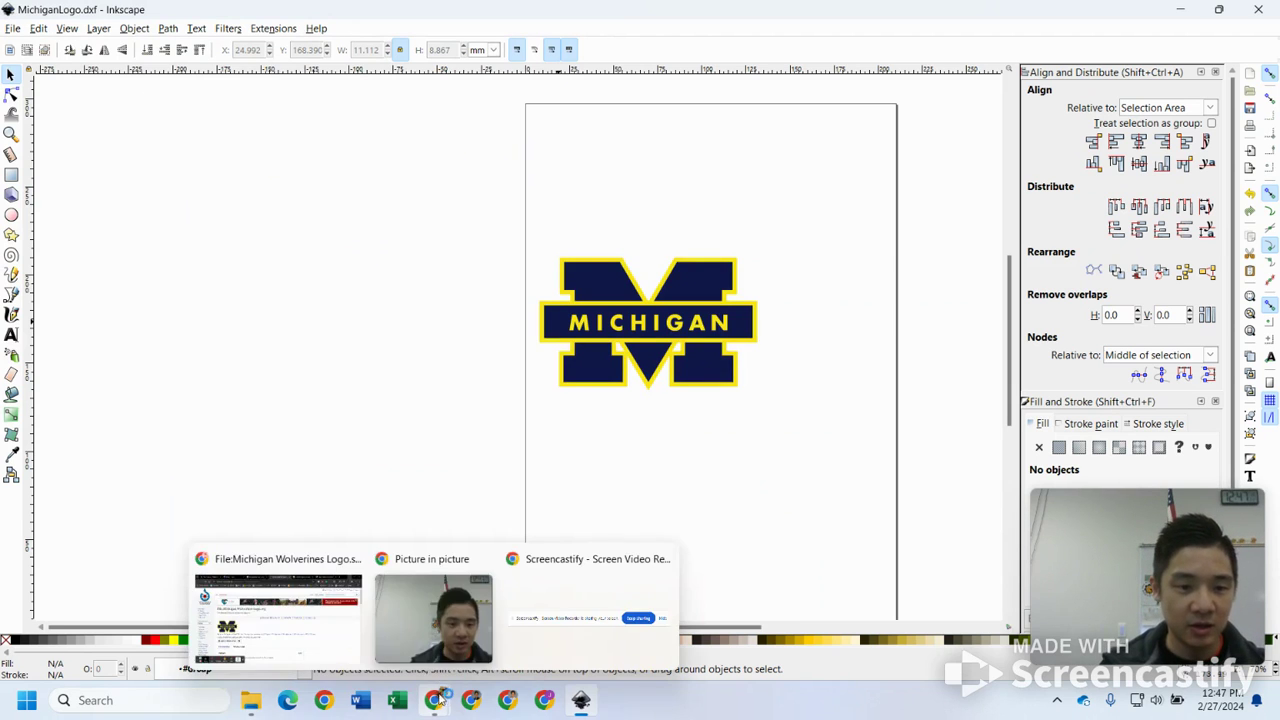
pyautogui.click(278, 615)
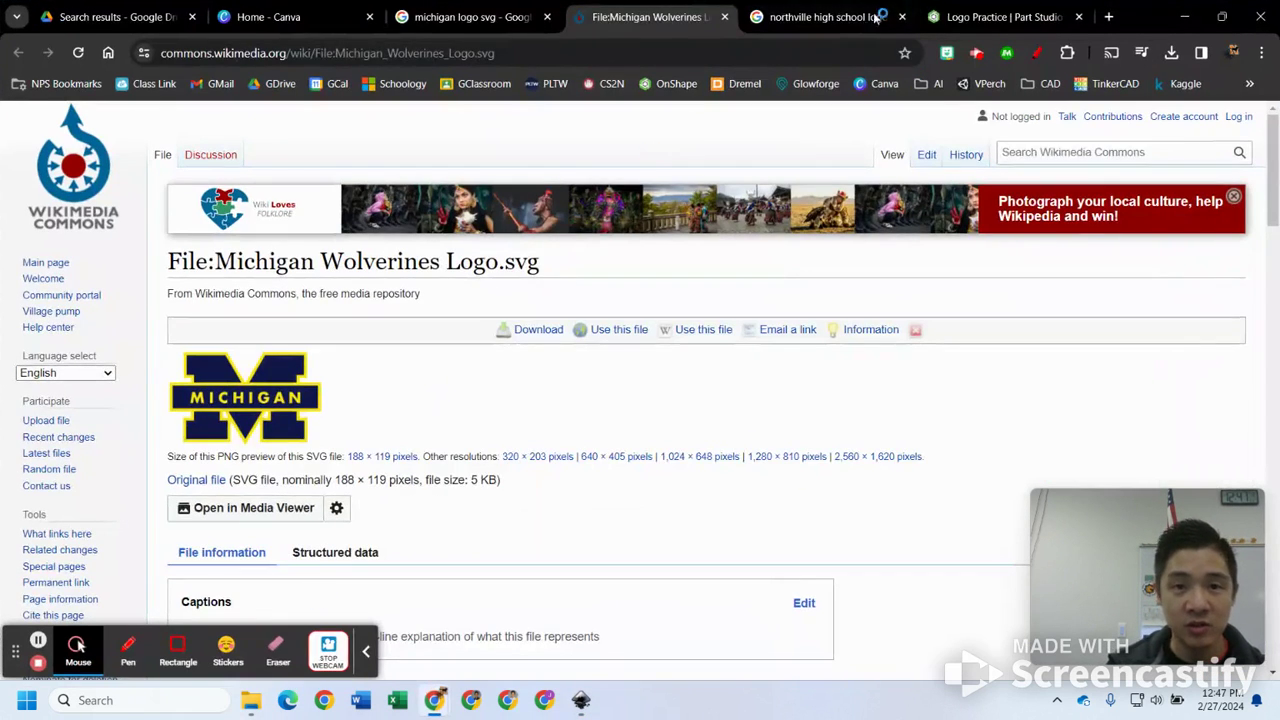
pyautogui.click(1012, 8)
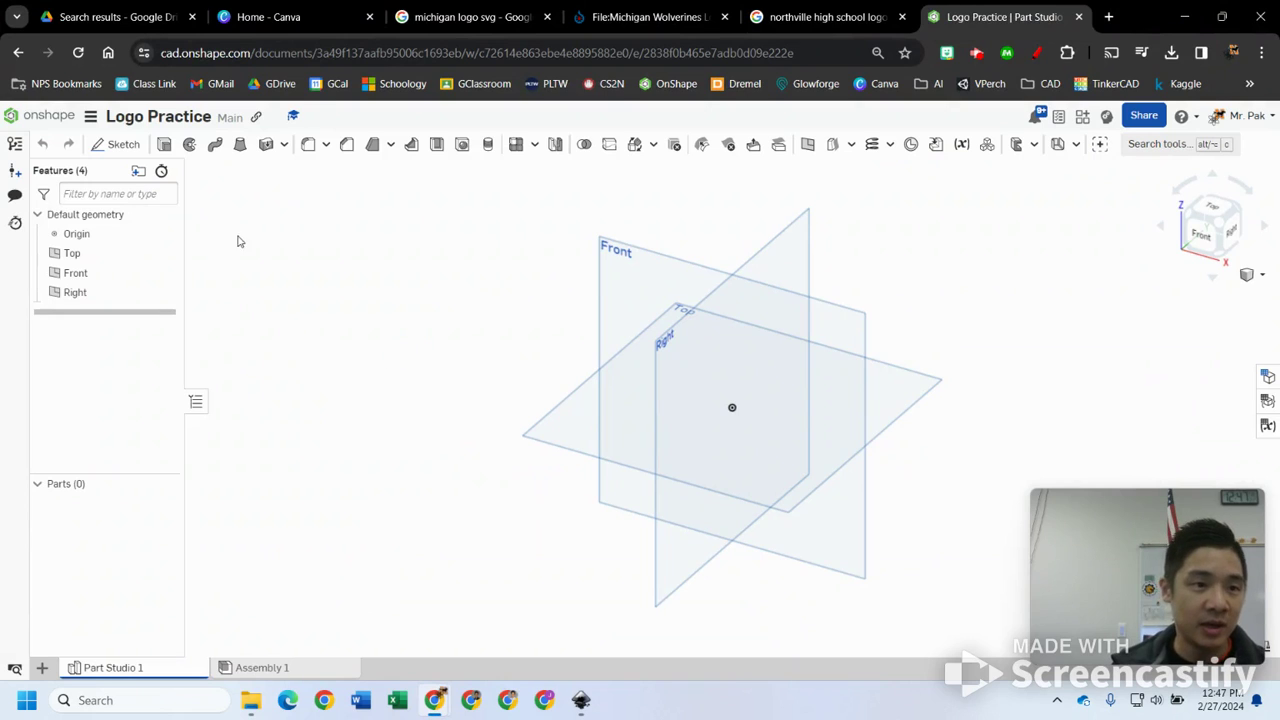
pyautogui.click(125, 152)
pyautogui.click(649, 286)
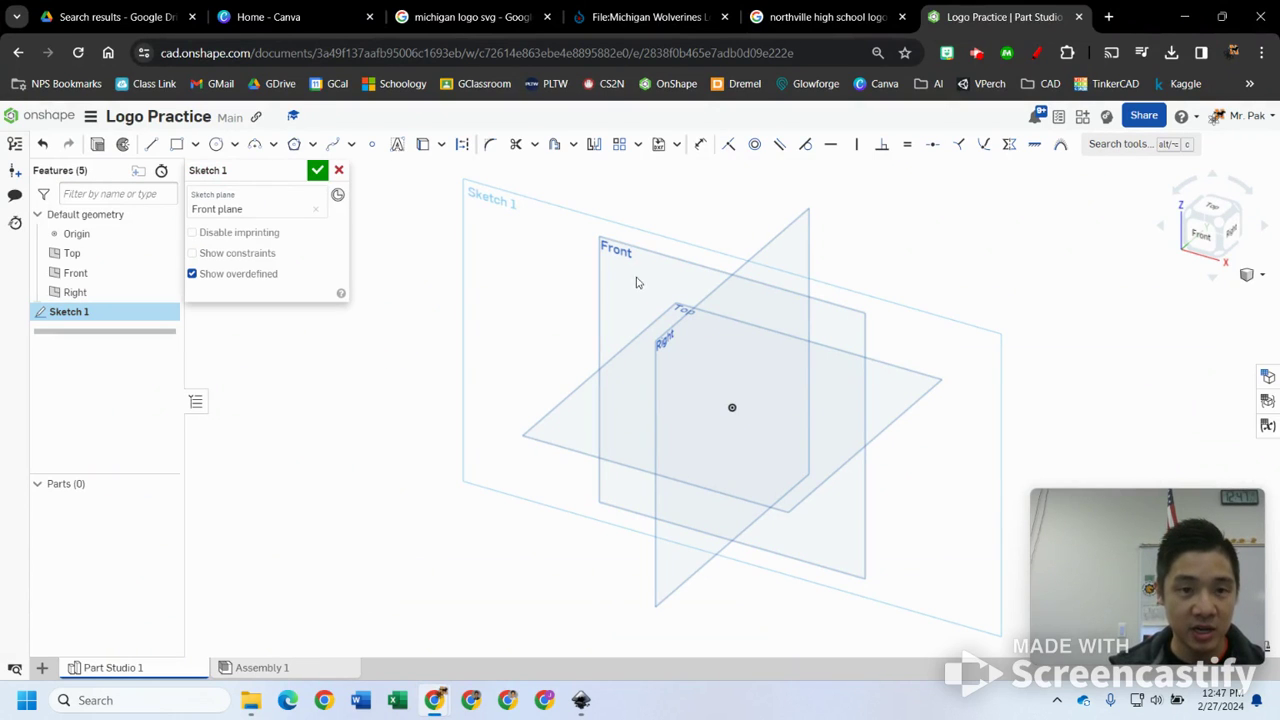
pyautogui.press('n')
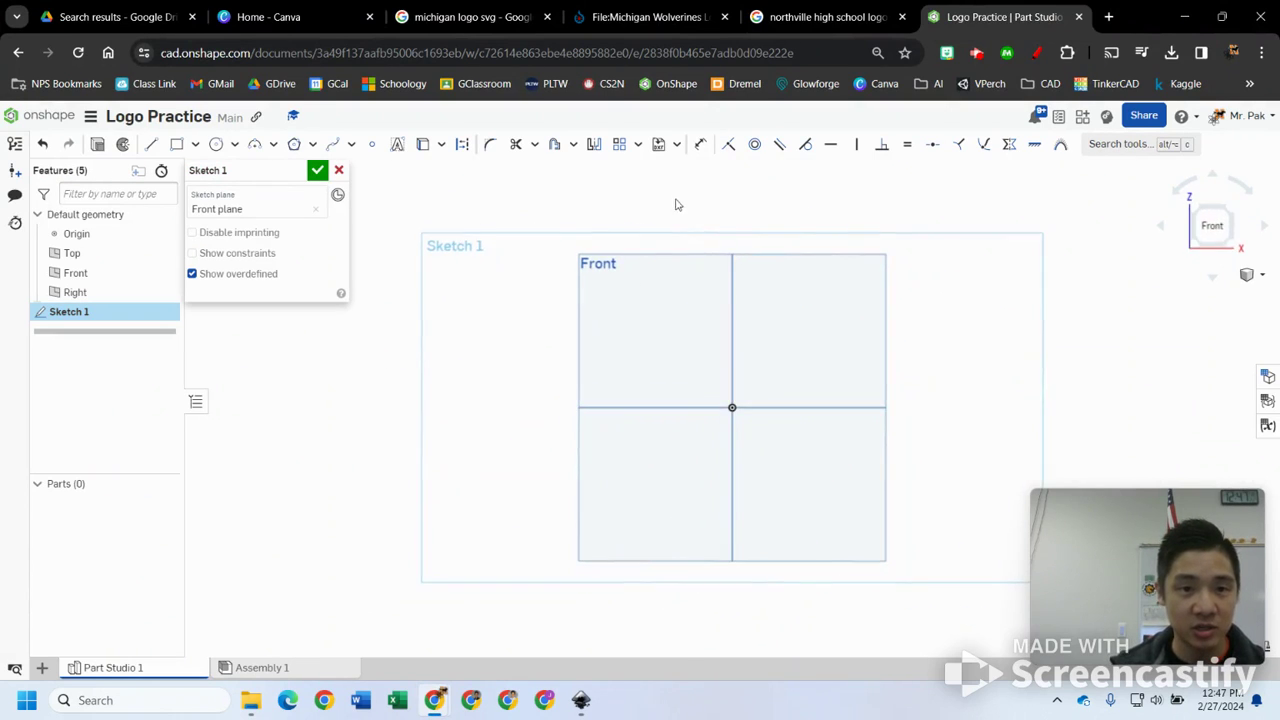
# - Set the DXF/DWG import units to Millimeter and bring up the computer's file picker
pyautogui.click(660, 146)
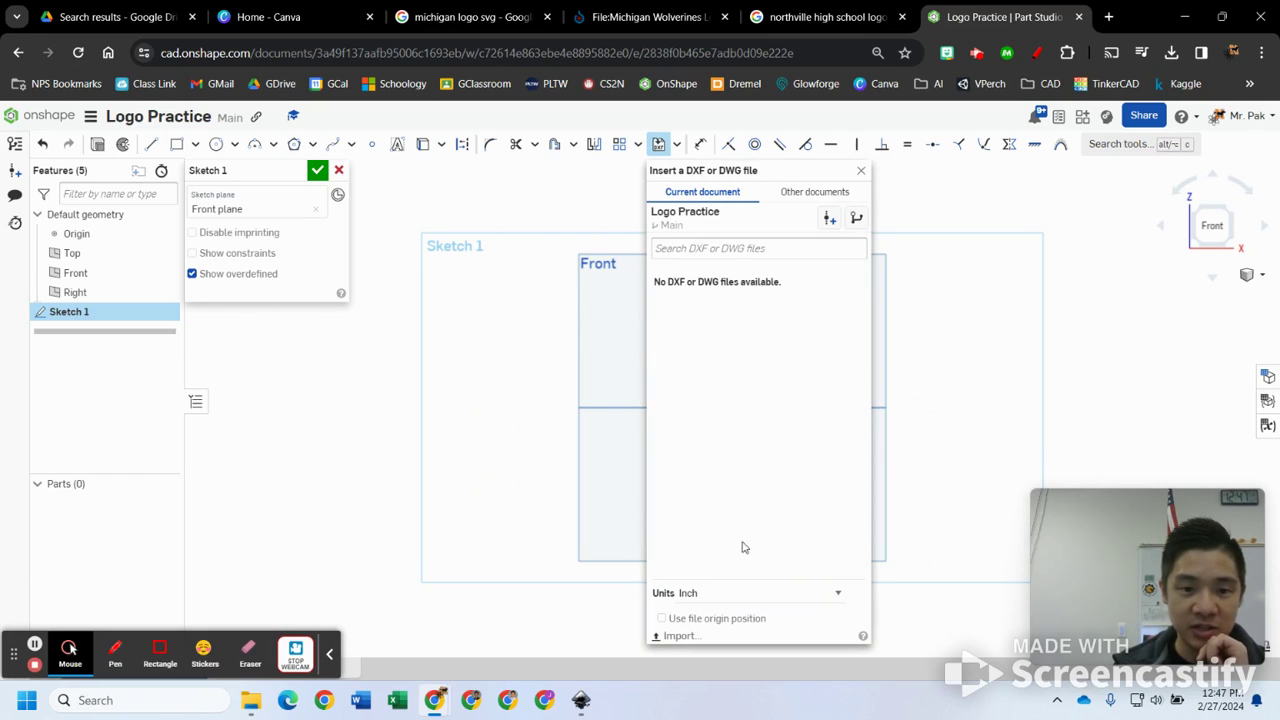
pyautogui.click(774, 593)
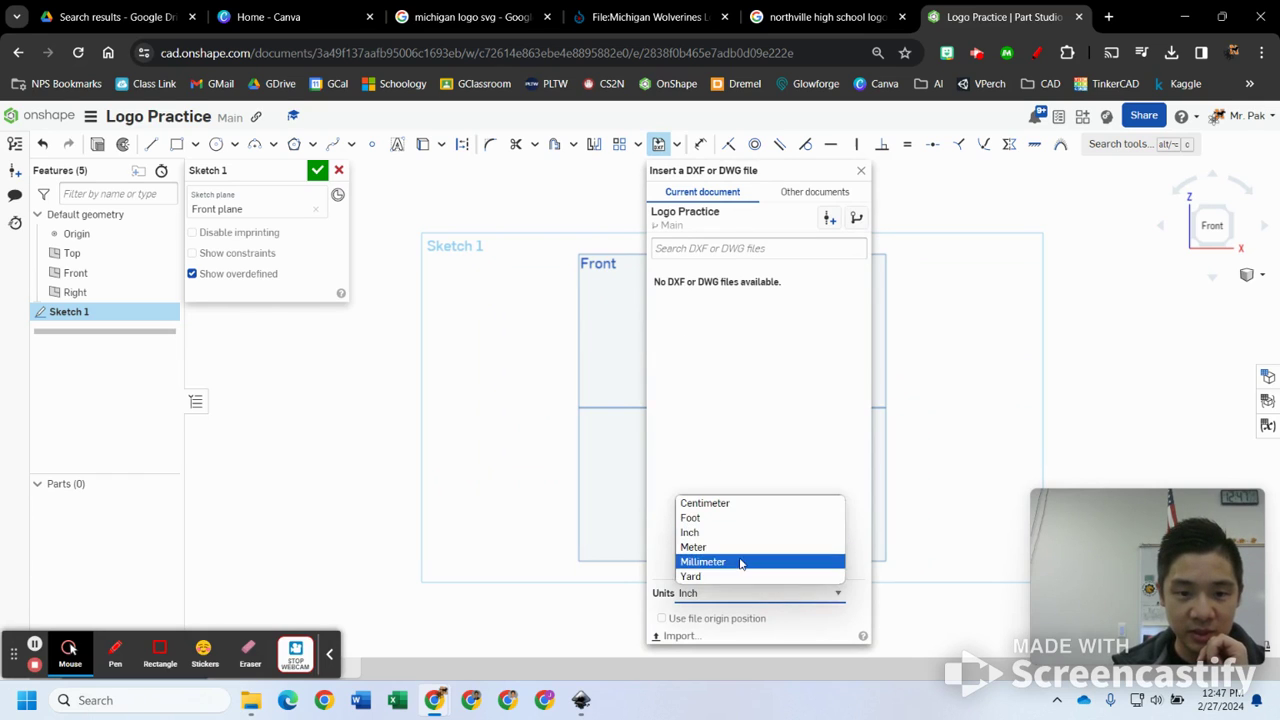
pyautogui.click(741, 563)
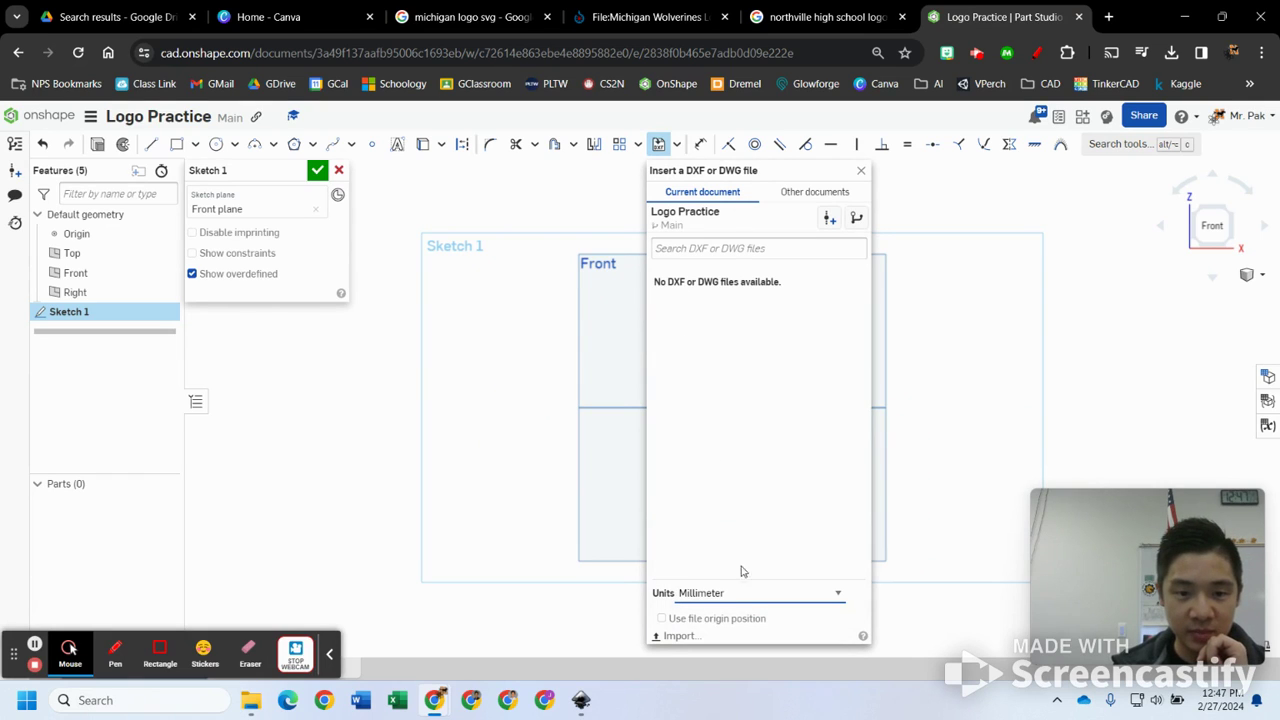
pyautogui.click(690, 640)
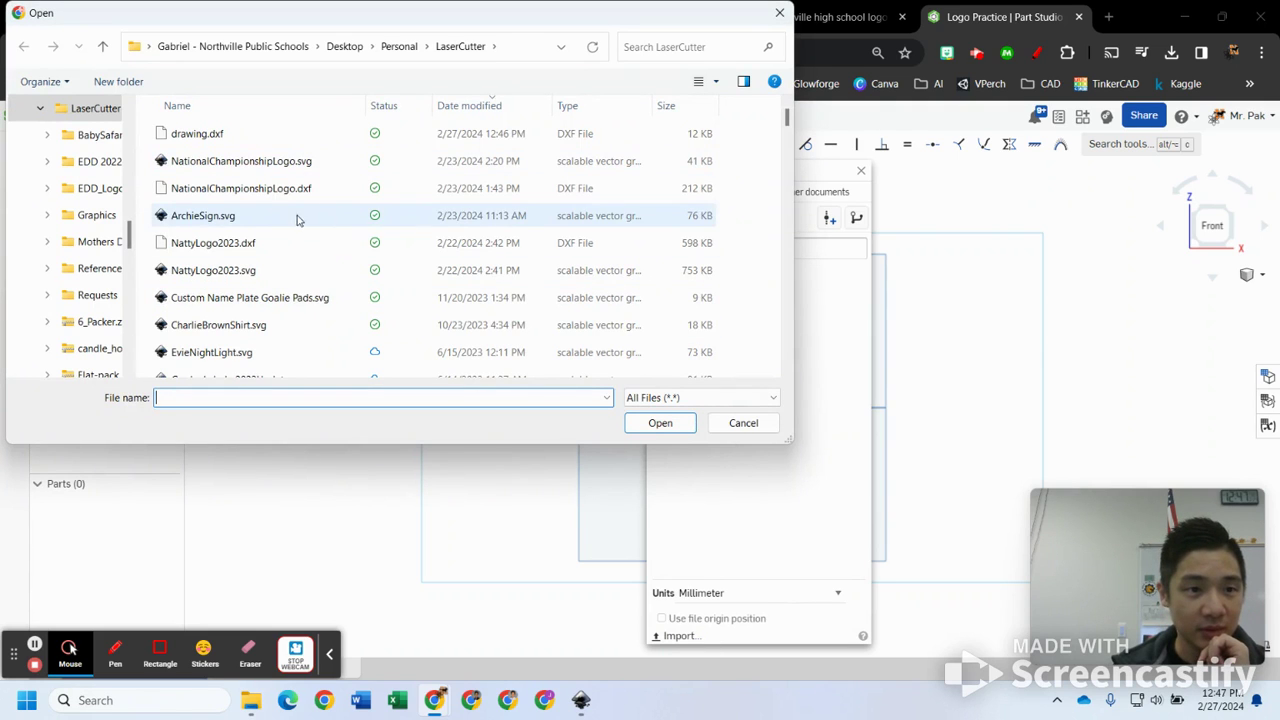
# - Upload drawing.dxf and insert the Michigan M outline into Sketch 1, zoomed to fit
pyautogui.click(227, 141)
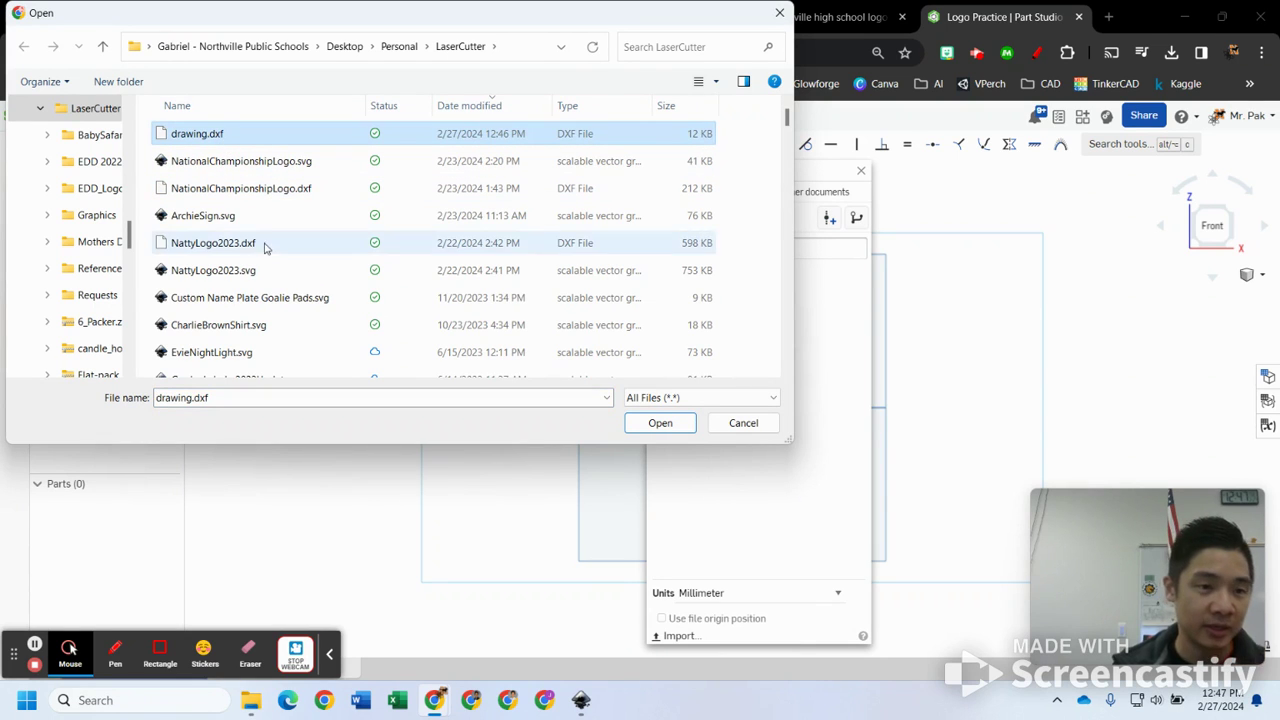
pyautogui.click(661, 423)
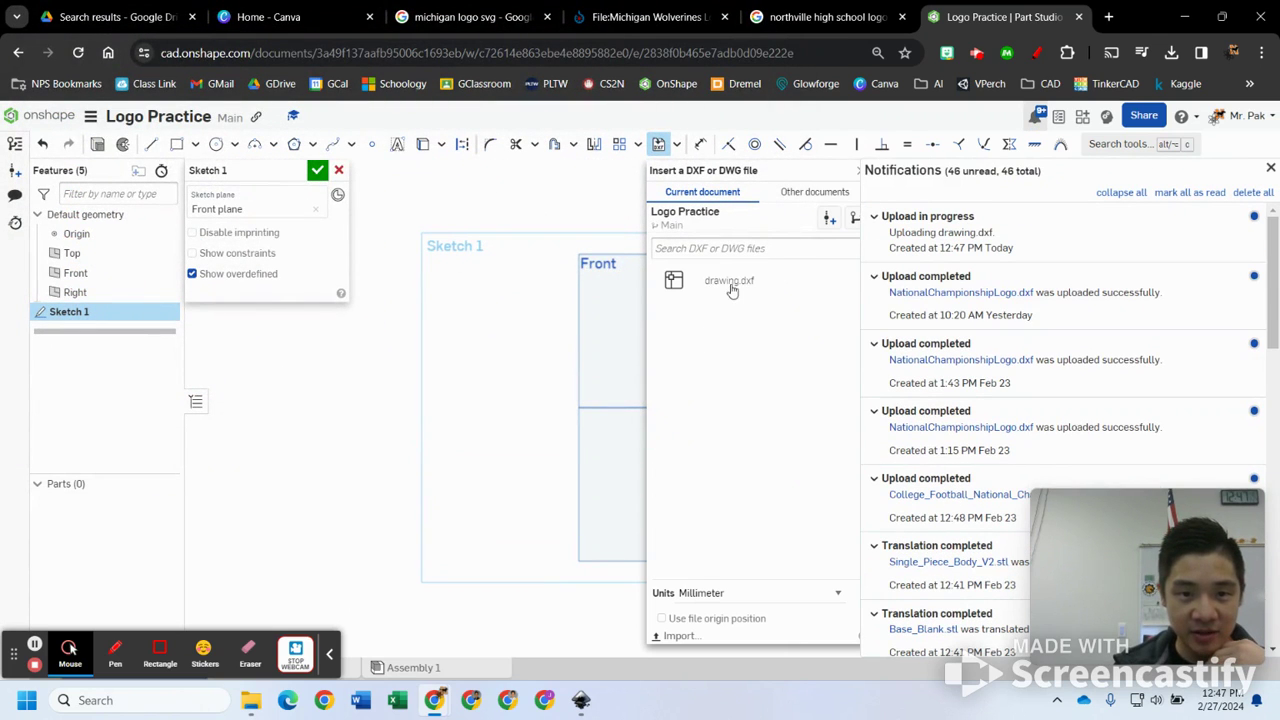
pyautogui.click(730, 287)
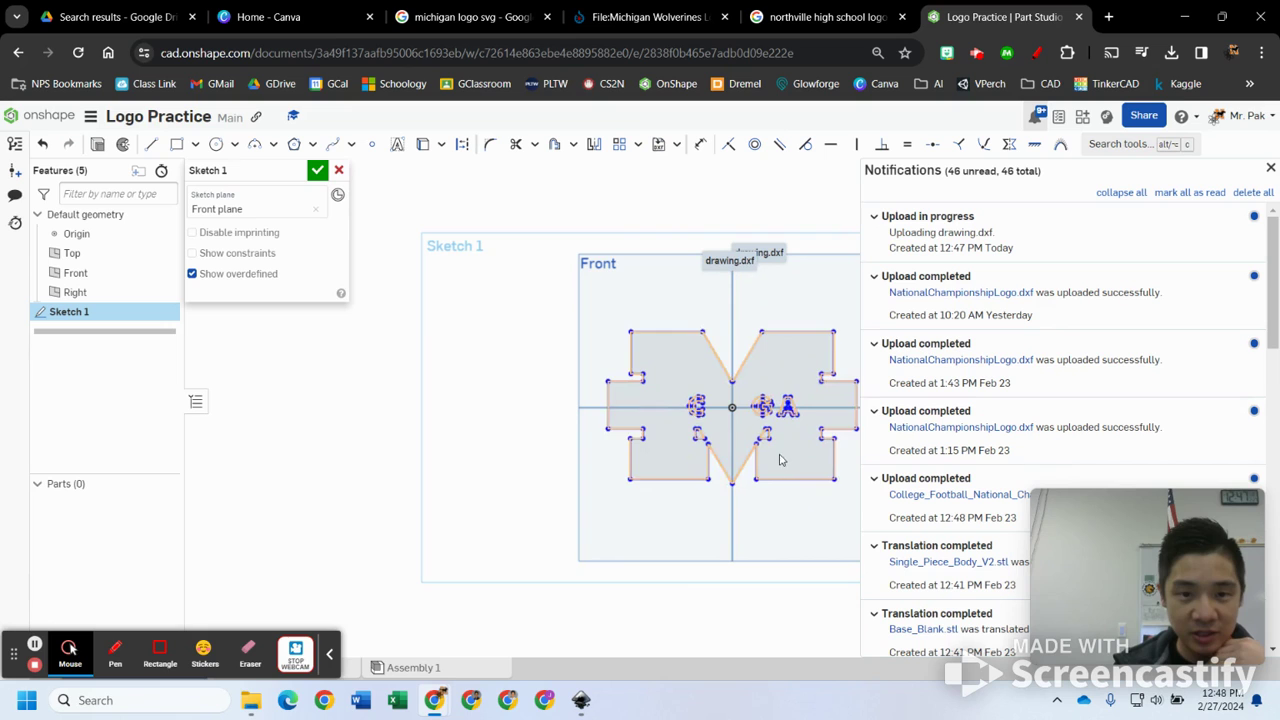
pyautogui.scroll(2, 800, 480)
pyautogui.scroll(-4, 824, 502)
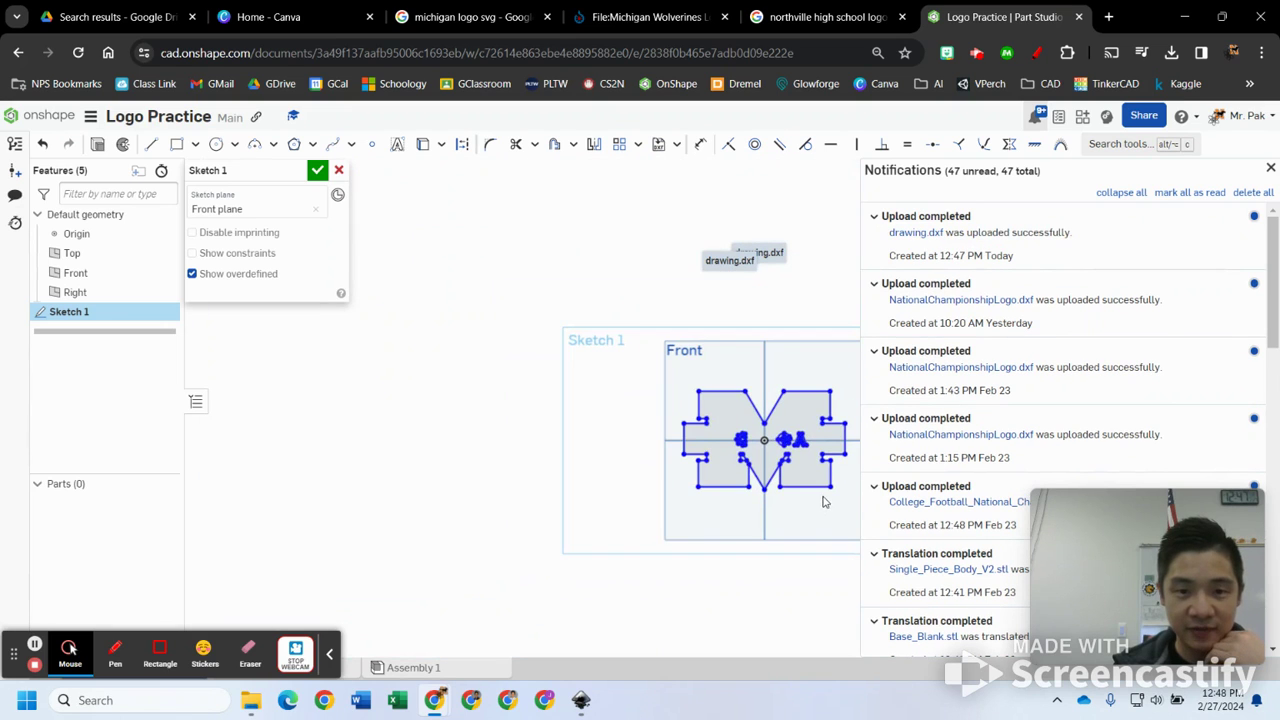
pyautogui.press('f')
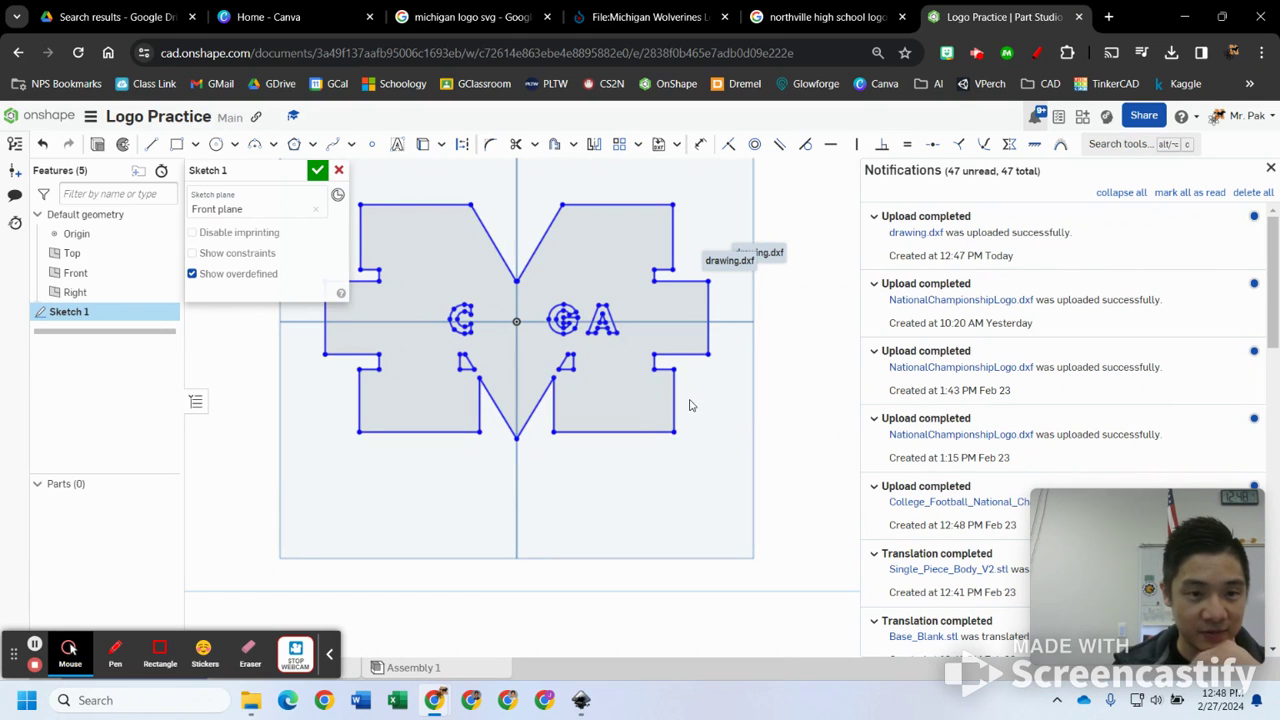
pyautogui.scroll(-2, 690, 405)
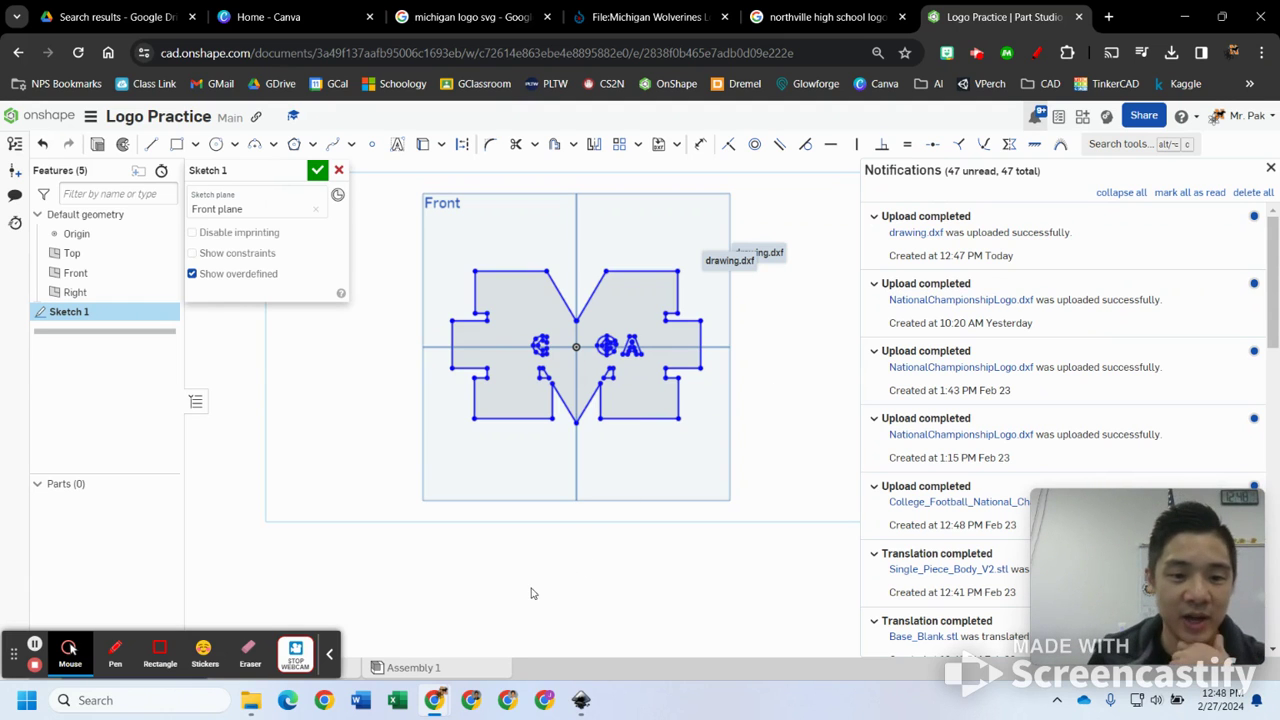
# - Return to the Michigan logo file in Inkscape and create a new blank document
pyautogui.click(581, 700)
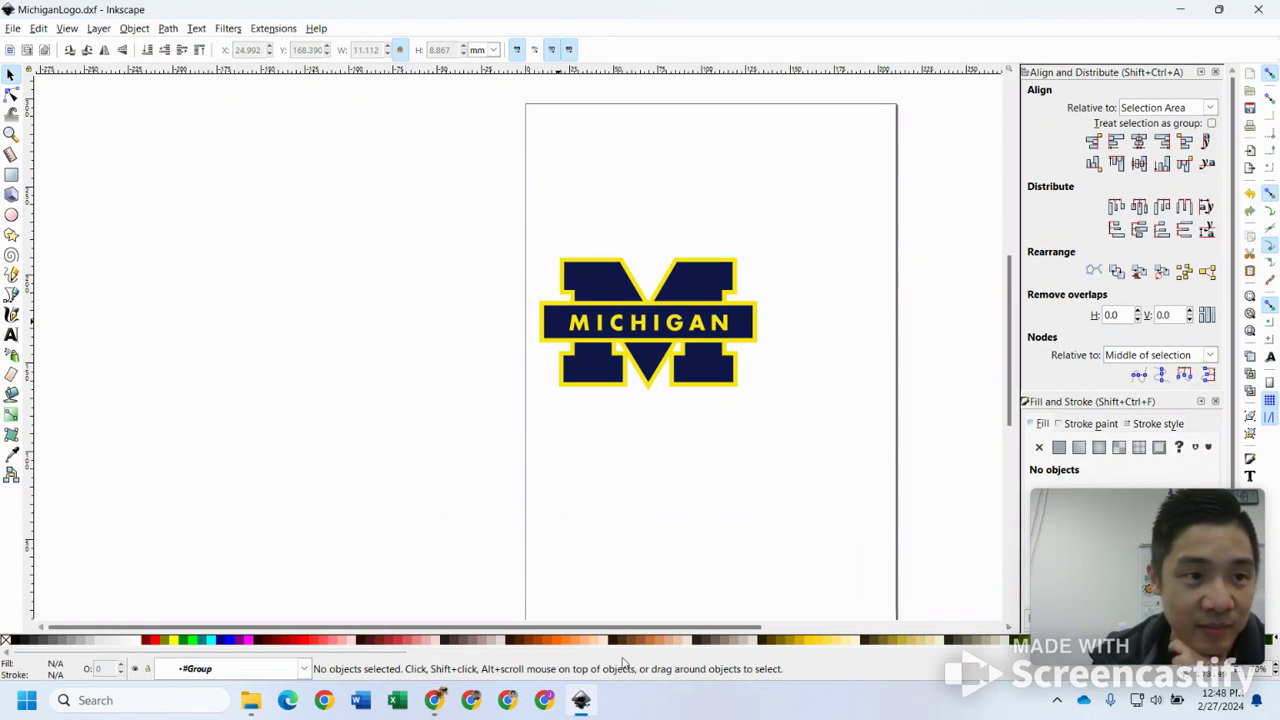
pyautogui.click(638, 285)
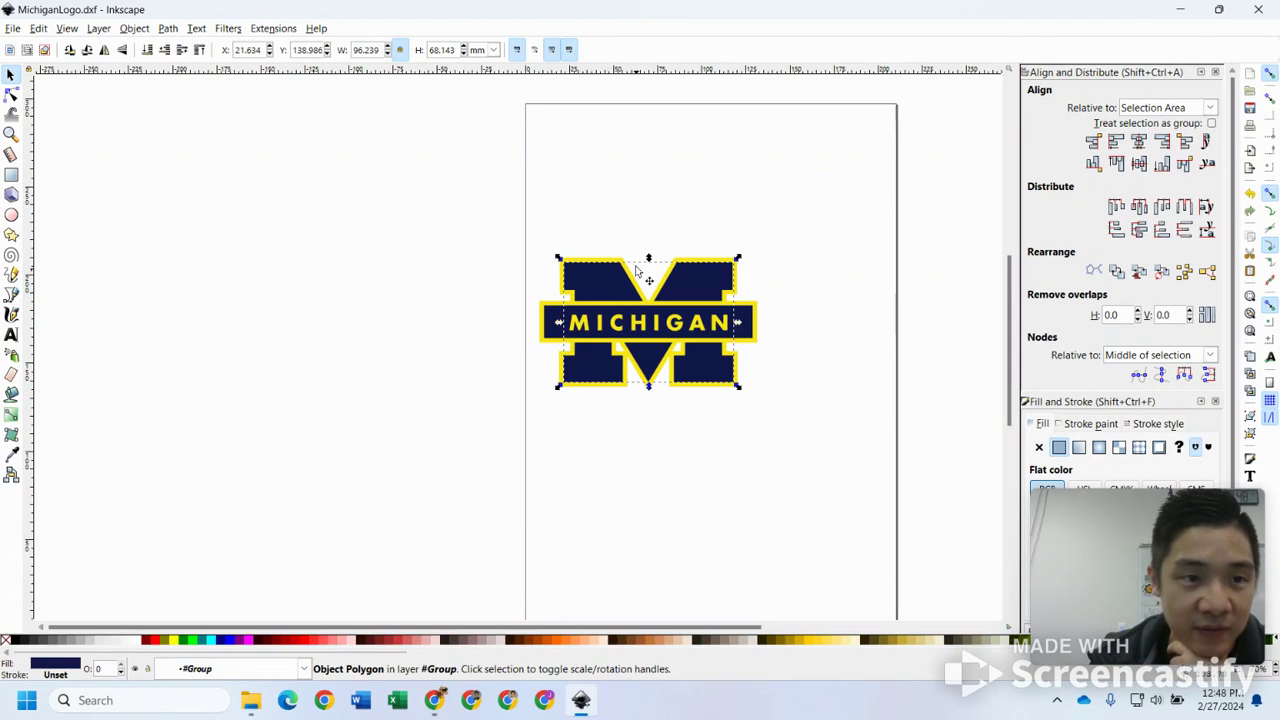
pyautogui.click(684, 182)
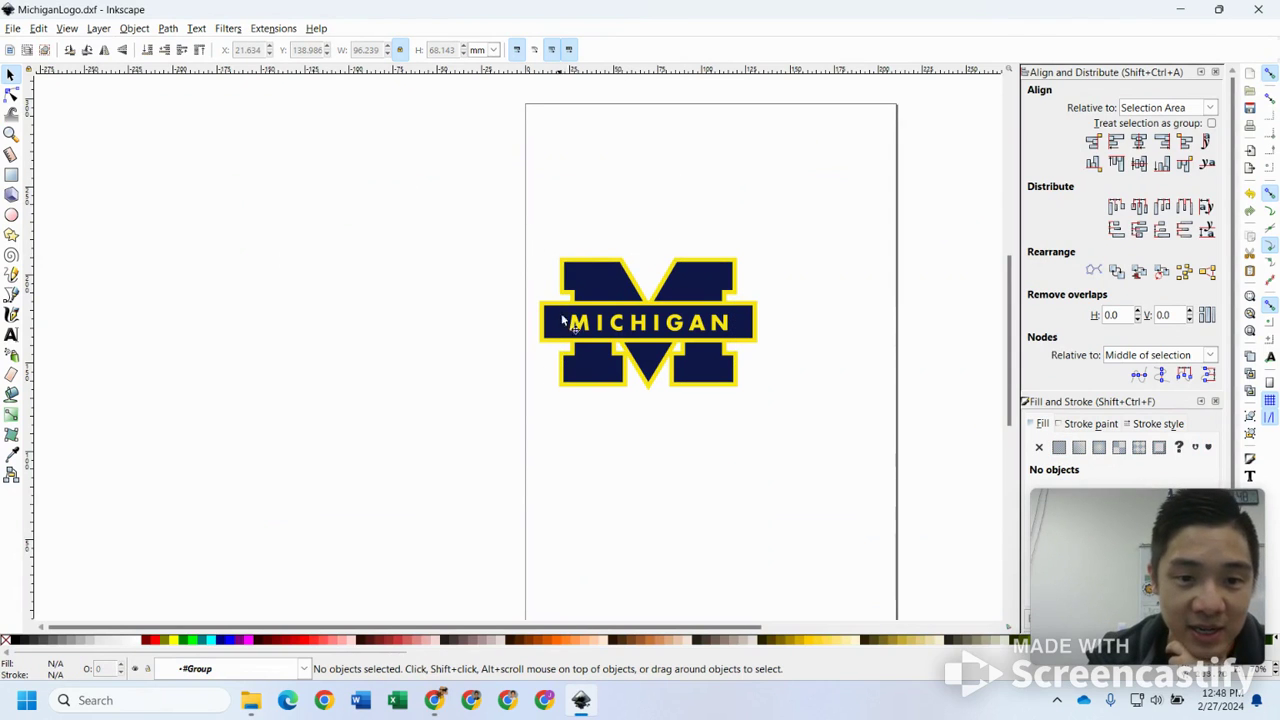
pyautogui.click(12, 28)
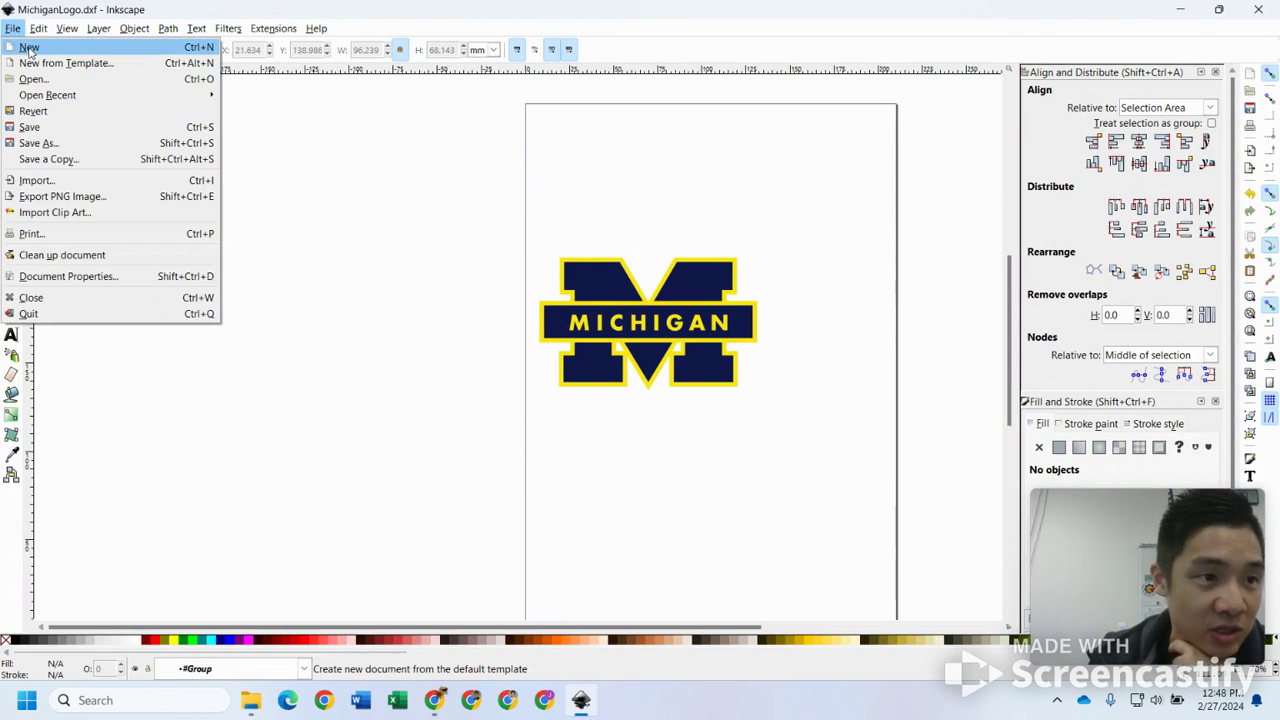
pyautogui.click(30, 47)
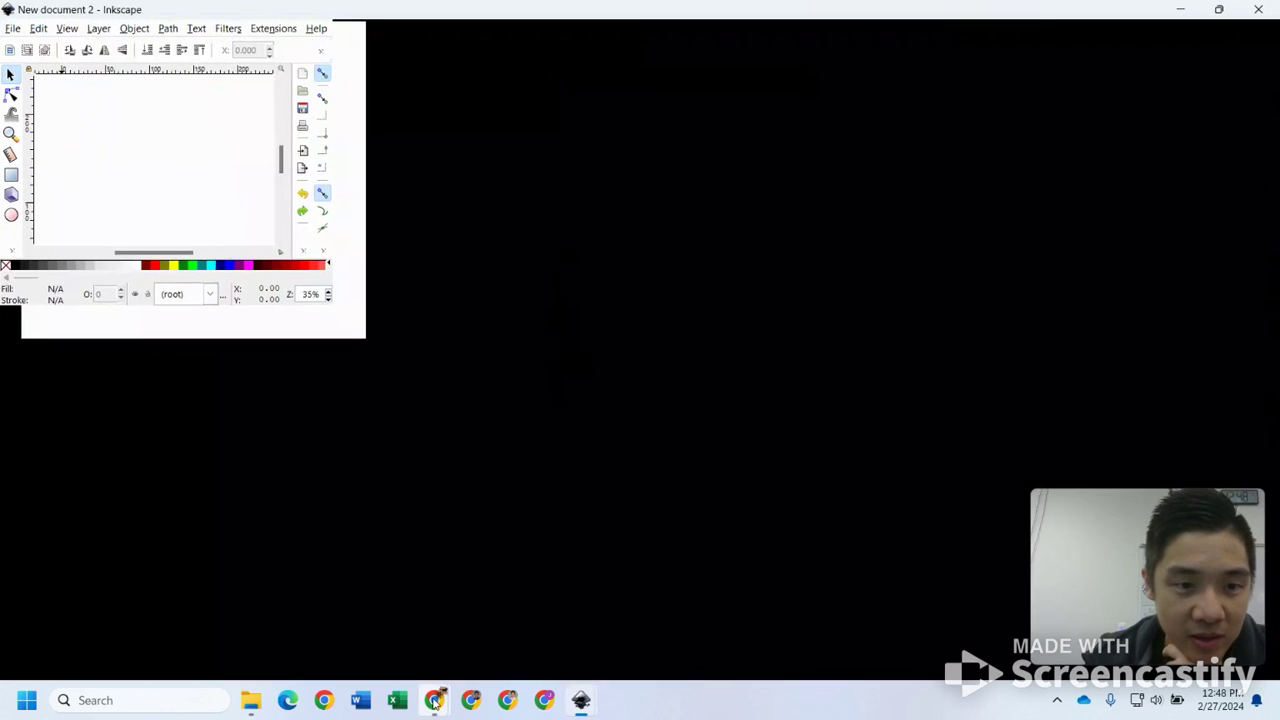
pyautogui.moveTo(434, 700)
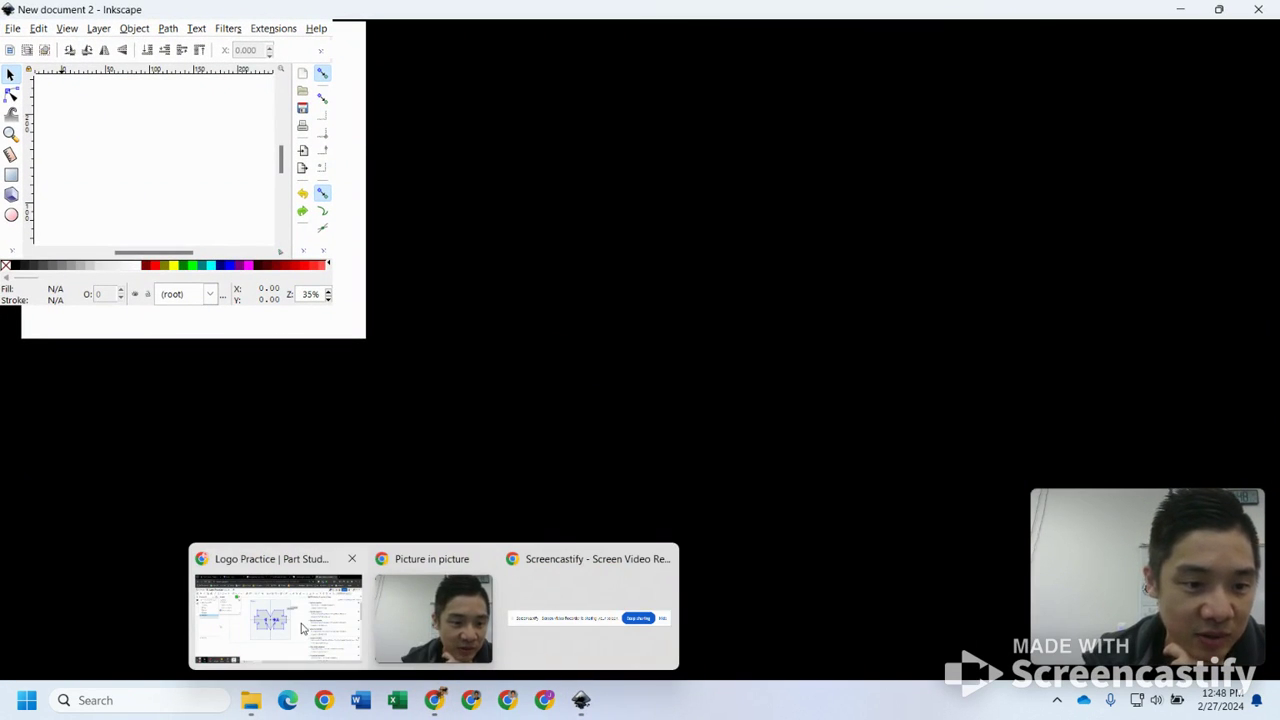
pyautogui.click(470, 618)
# - Copy the first Northville N horse image from the Google image results
pyautogui.click(805, 20)
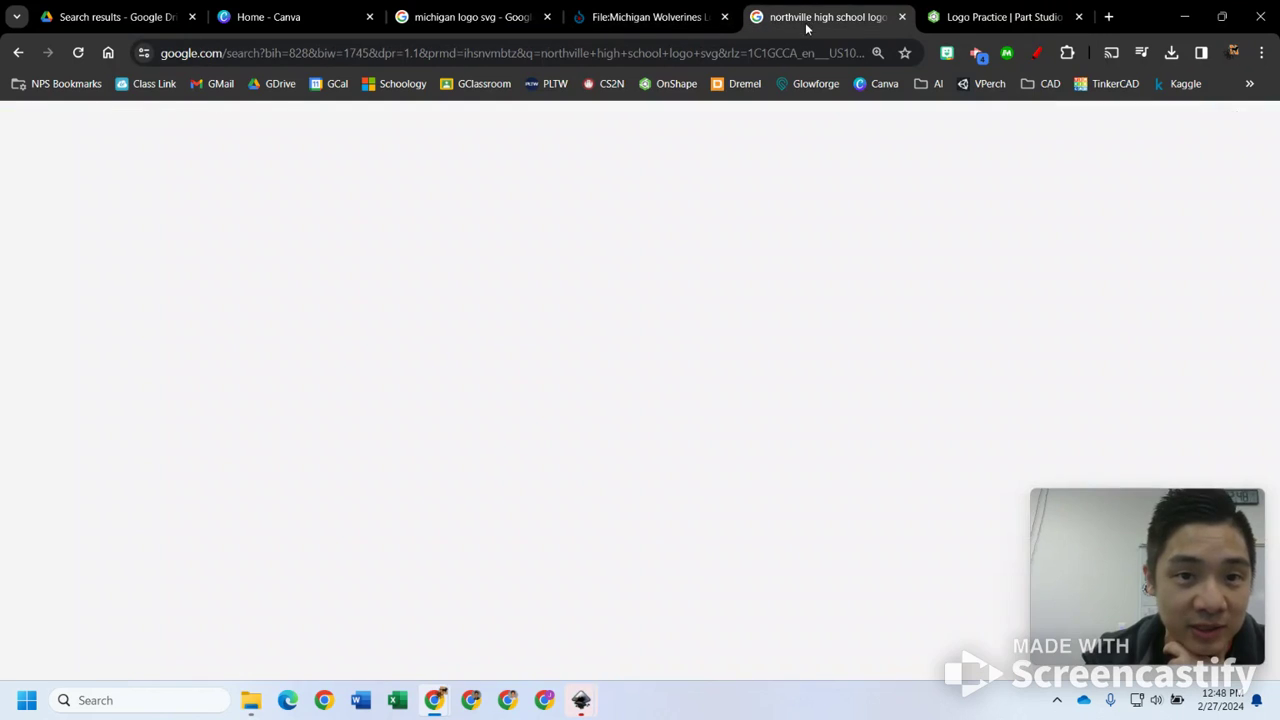
pyautogui.rightClick(133, 420)
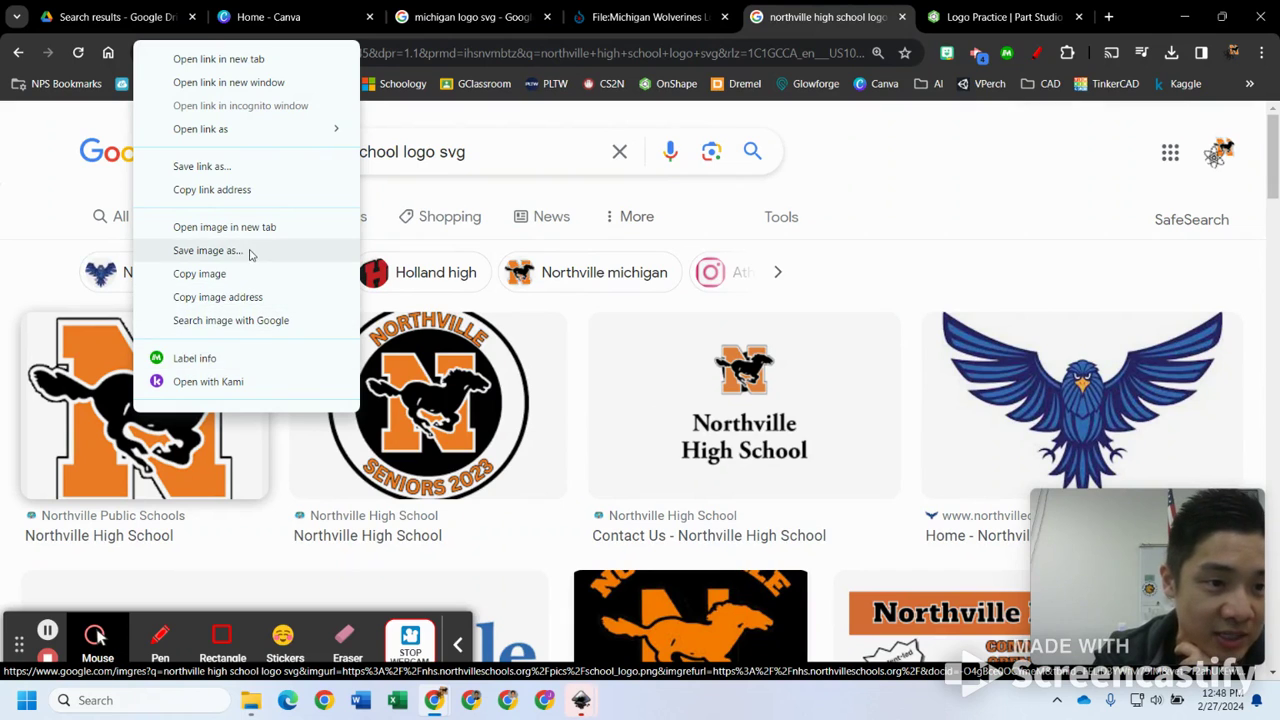
pyautogui.click(200, 274)
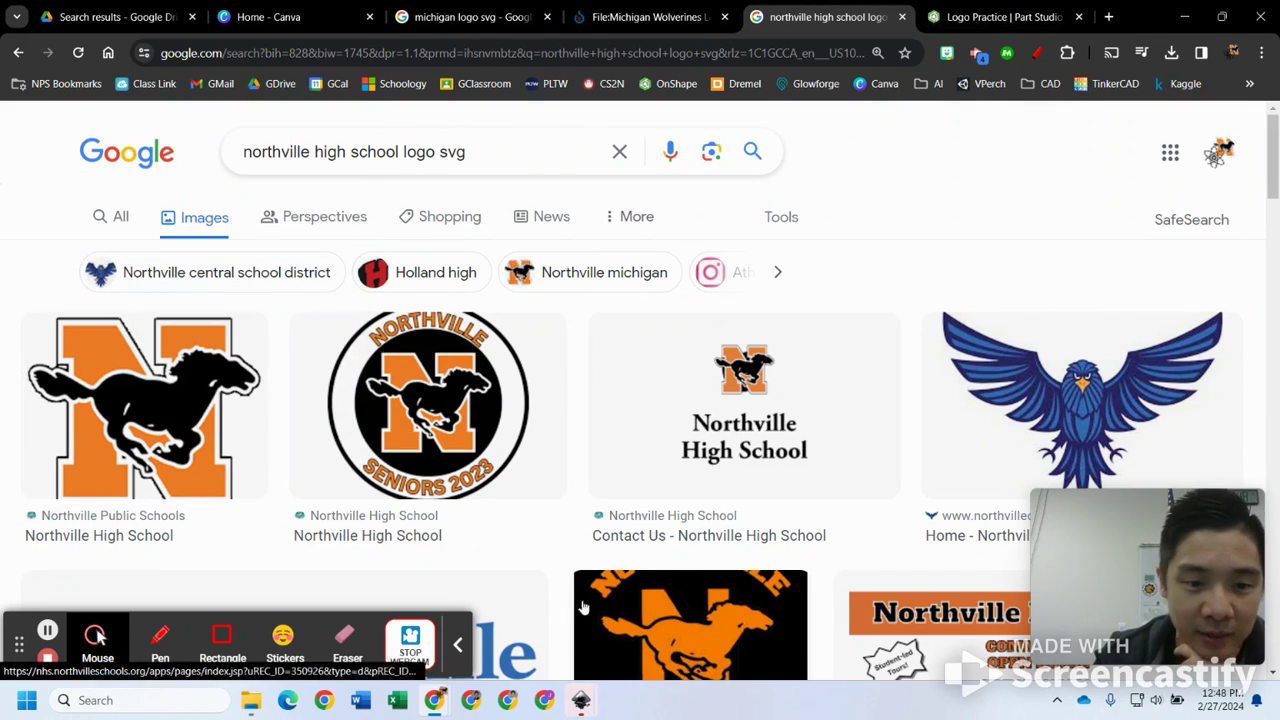
pyautogui.moveTo(581, 703)
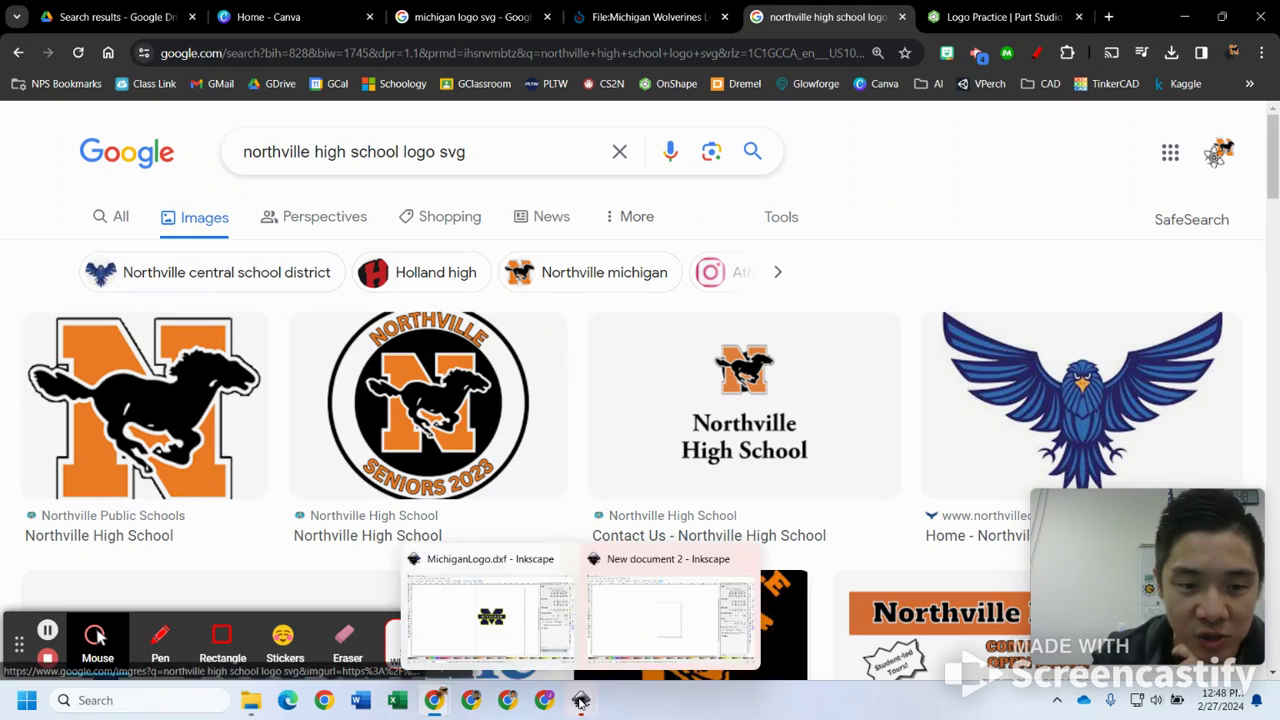
pyautogui.click(627, 622)
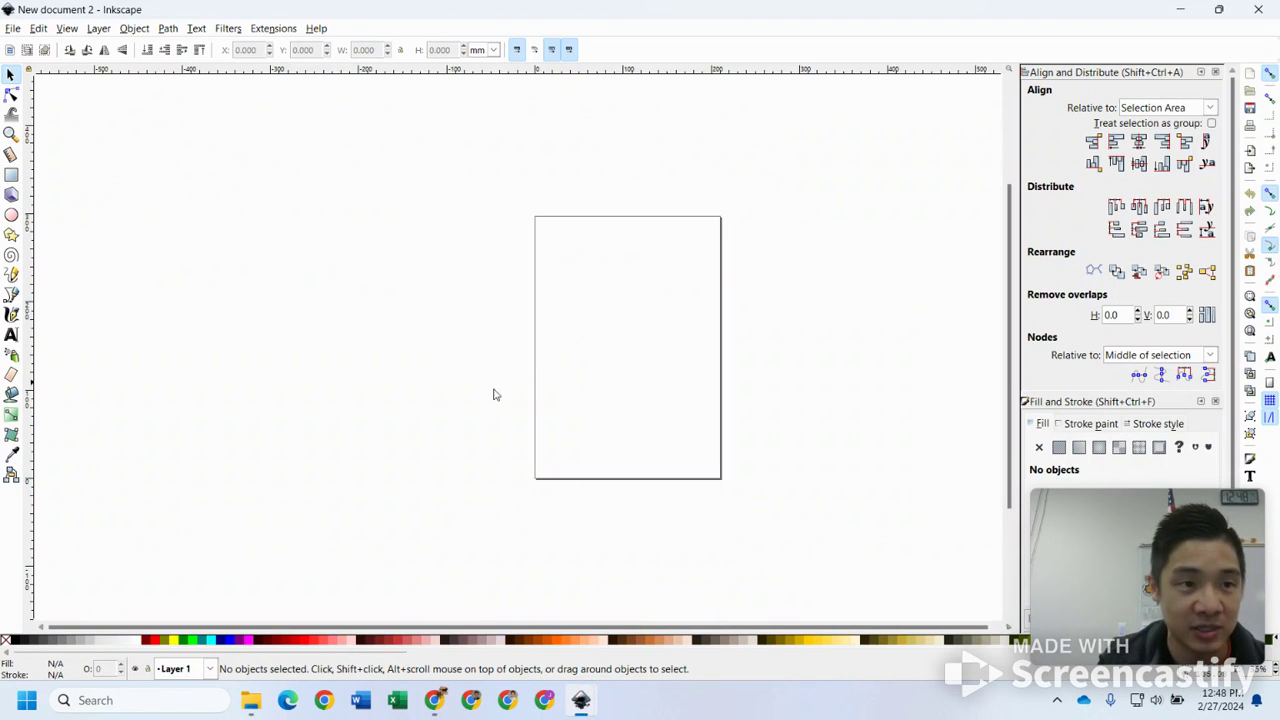
# - Paste the Northville N horse logo into New document 2 and drag it onto the page
pyautogui.hotkey('ctrl', 'v')
pyautogui.moveTo(490, 400); pyautogui.dragTo(628, 334)
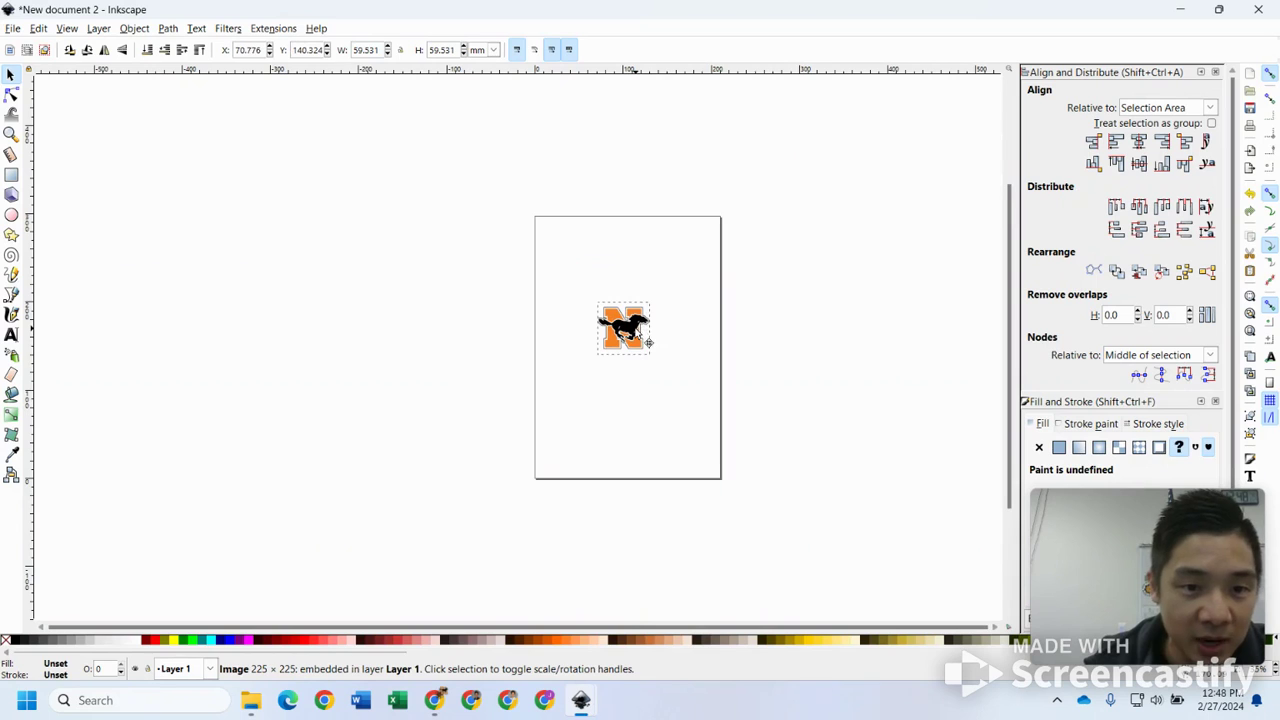
pyautogui.click(760, 350)
pyautogui.scroll(2, 694, 357)
pyautogui.scroll(-2, 680, 330)
# - Reselect the logo, zoom in, and bring up Path > Trace Bitmap
pyautogui.click(628, 321)
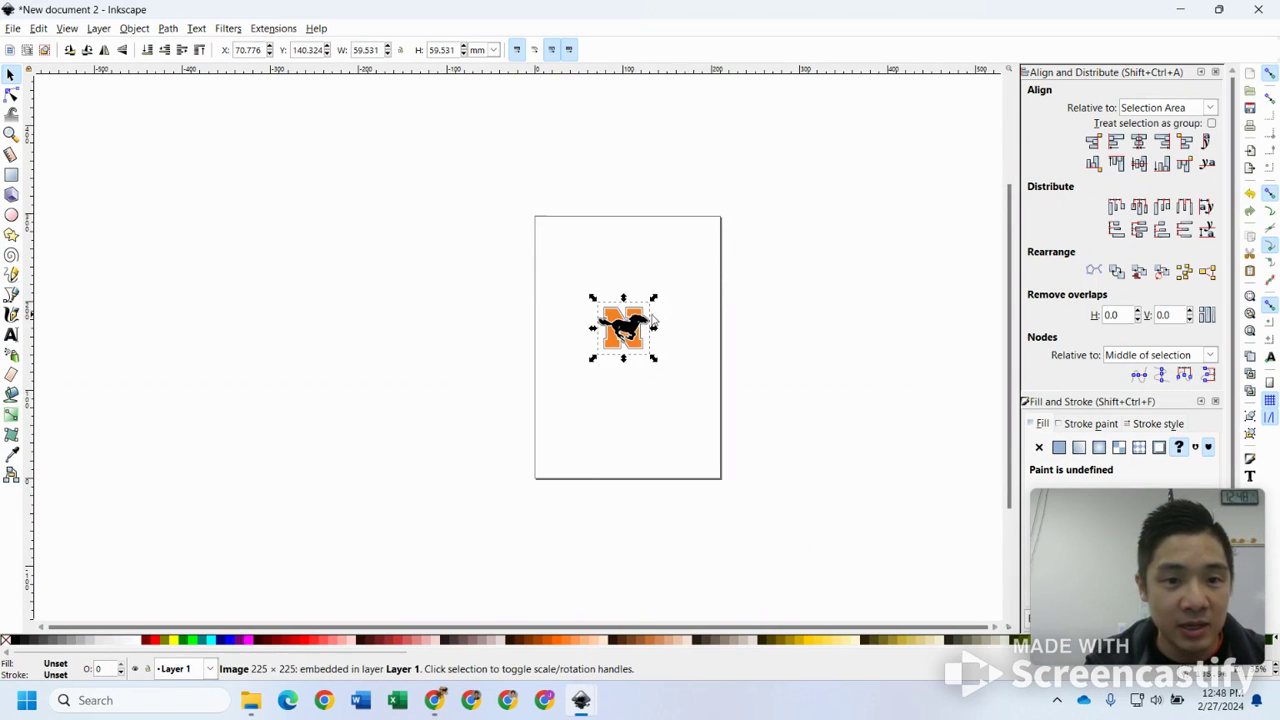
pyautogui.scroll(3, 700, 335)
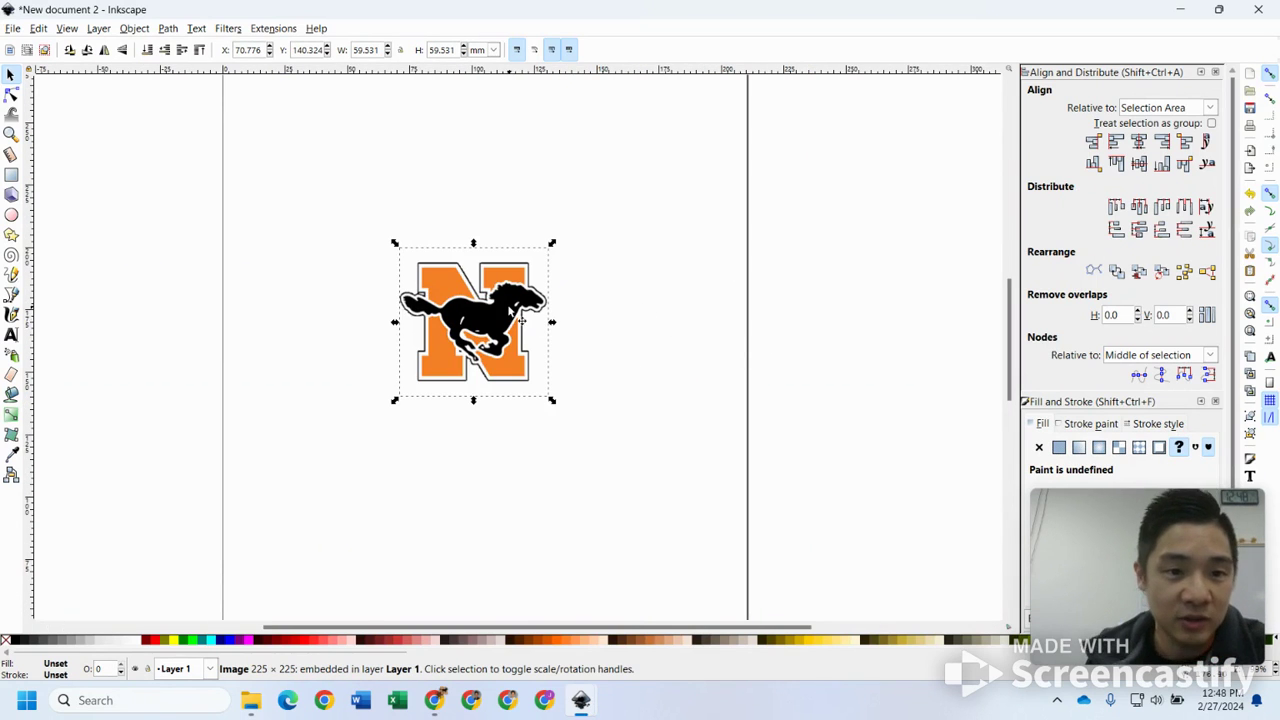
pyautogui.click(169, 29)
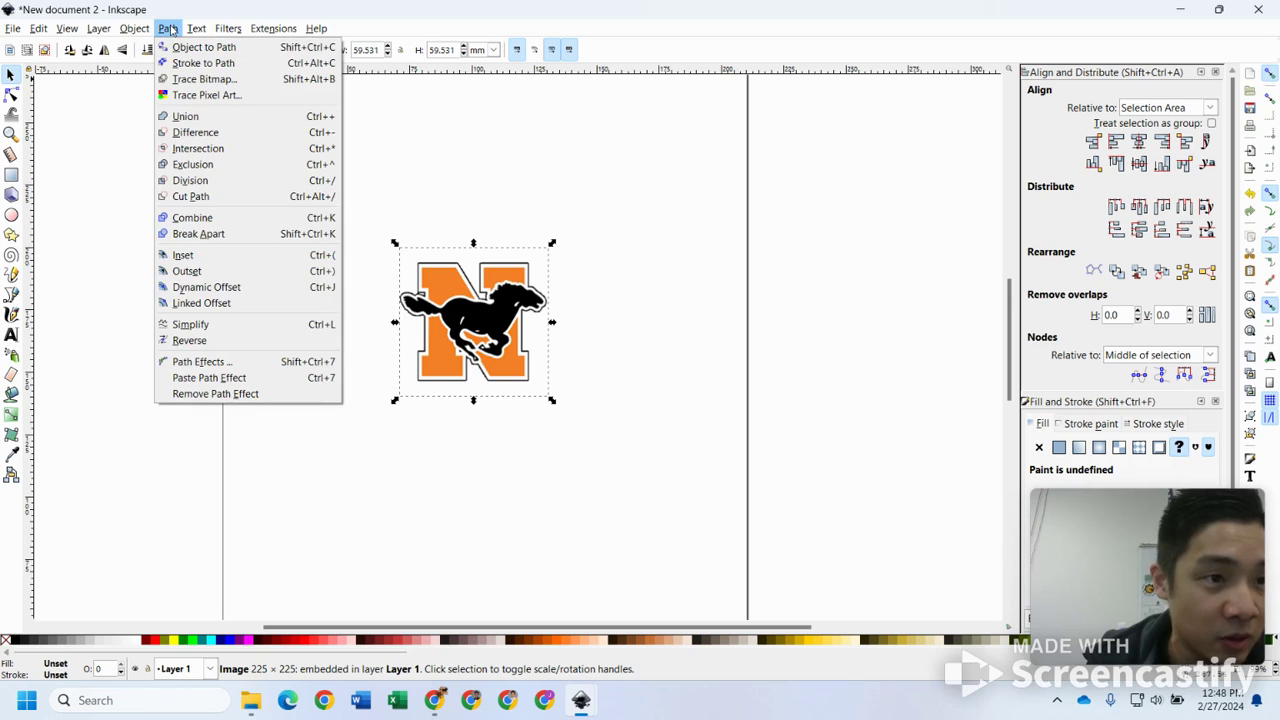
pyautogui.click(200, 79)
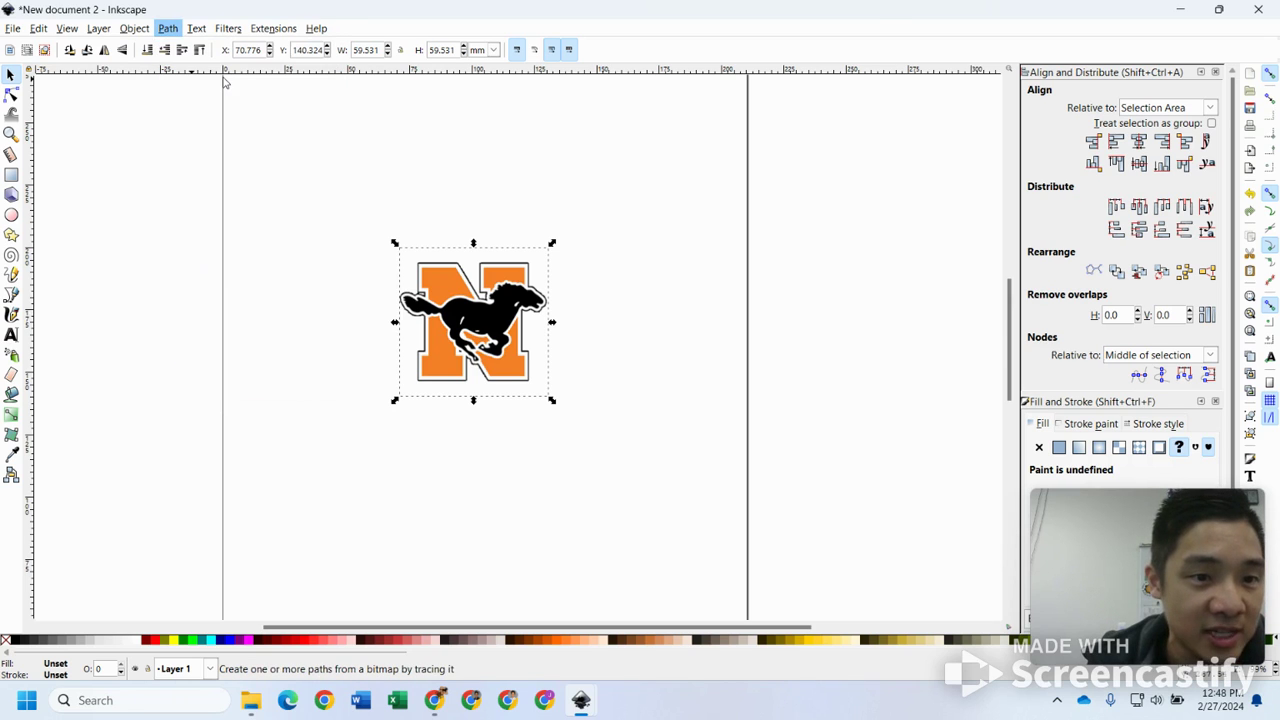
# - Trace the logo with Multiple scans > Colors at 5 scans using live preview, then close Trace Bitmap
pyautogui.click(538, 322)
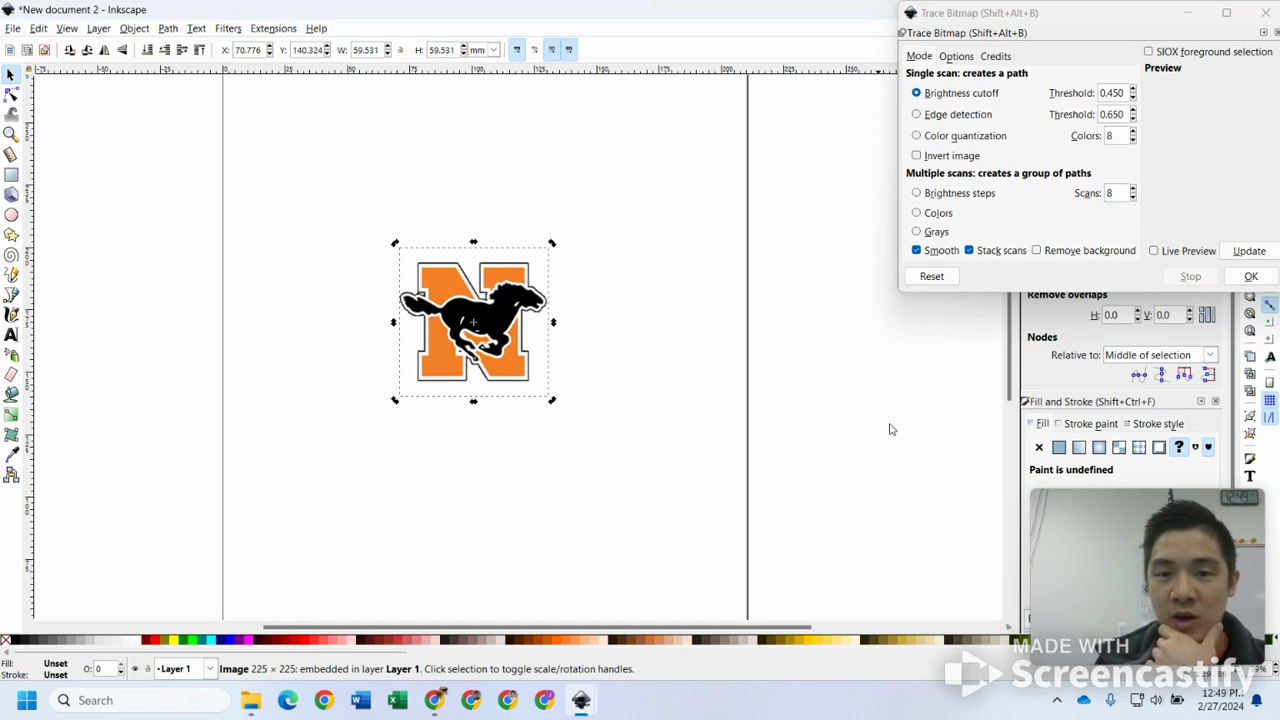
pyautogui.click(938, 213)
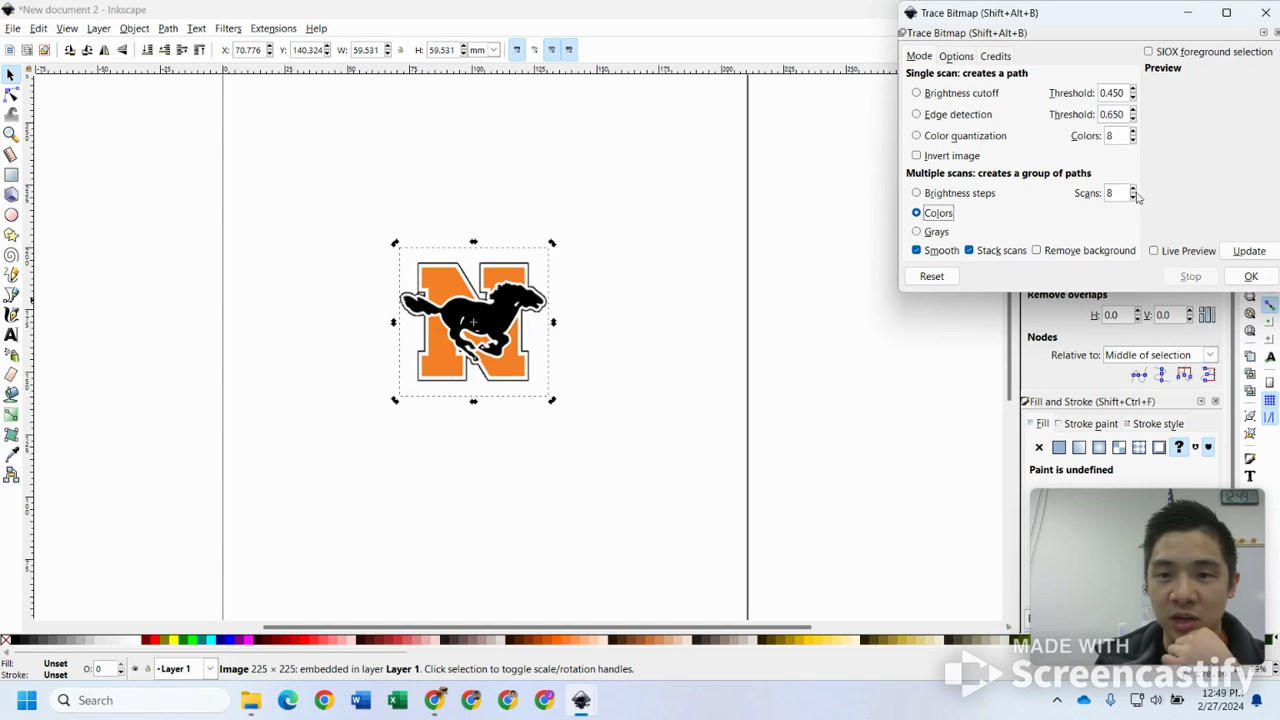
pyautogui.click(1154, 251)
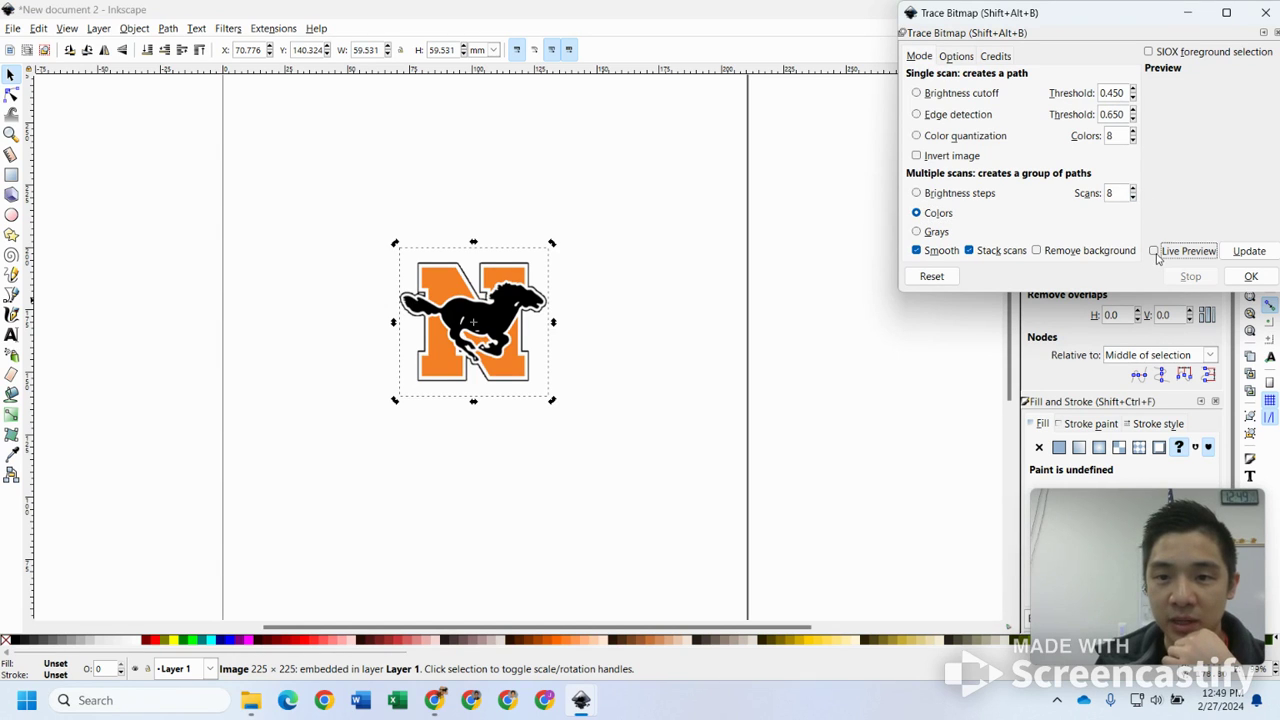
pyautogui.click(1133, 198)
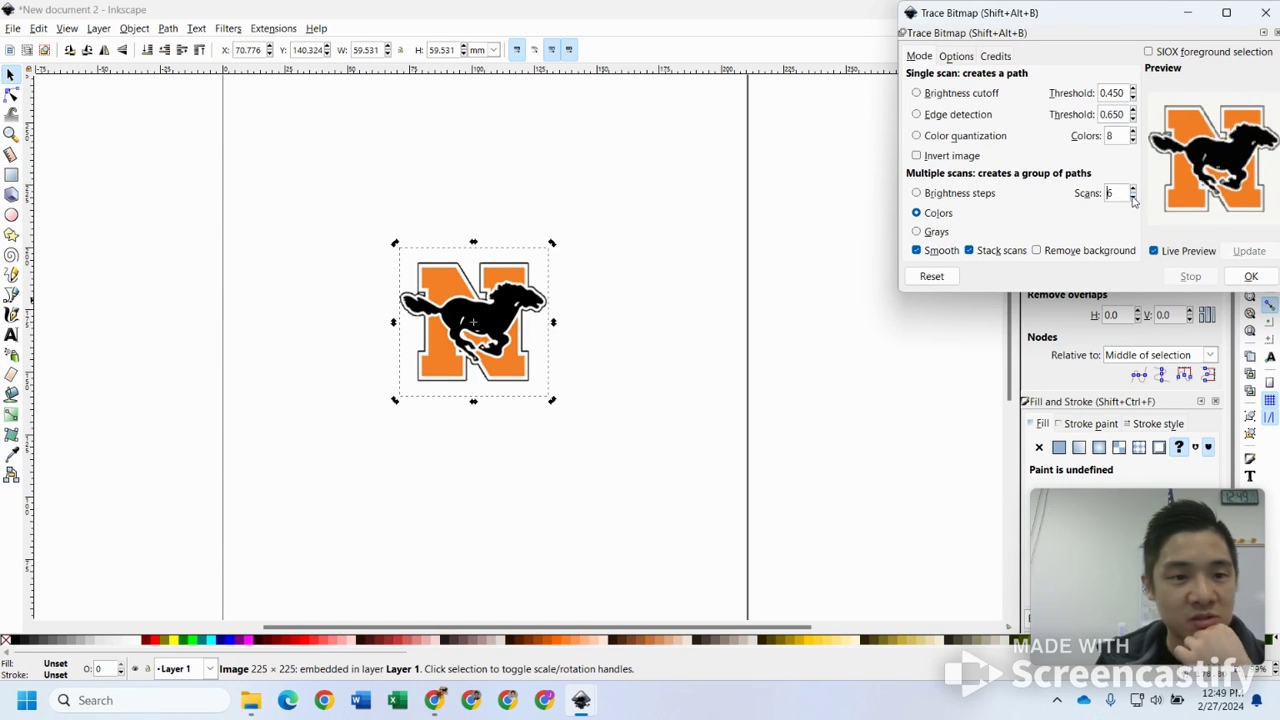
pyautogui.click(1133, 198)
pyautogui.click(1133, 198)
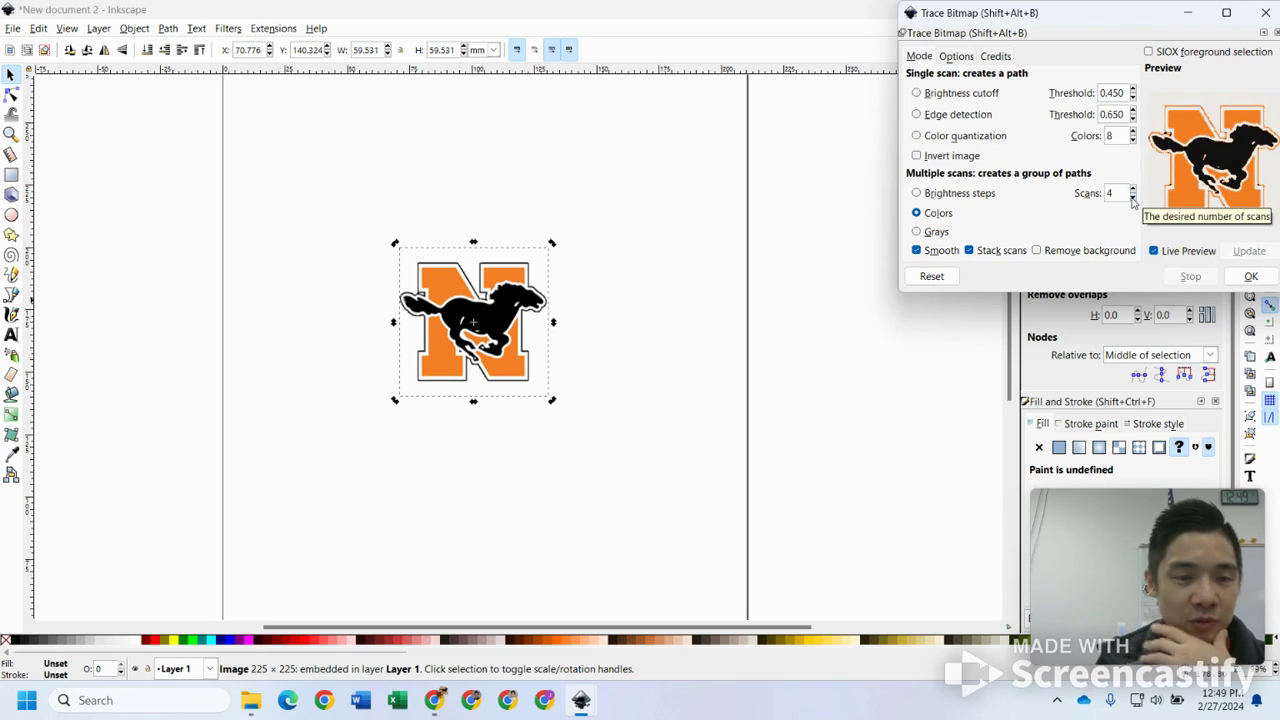
pyautogui.click(1133, 198)
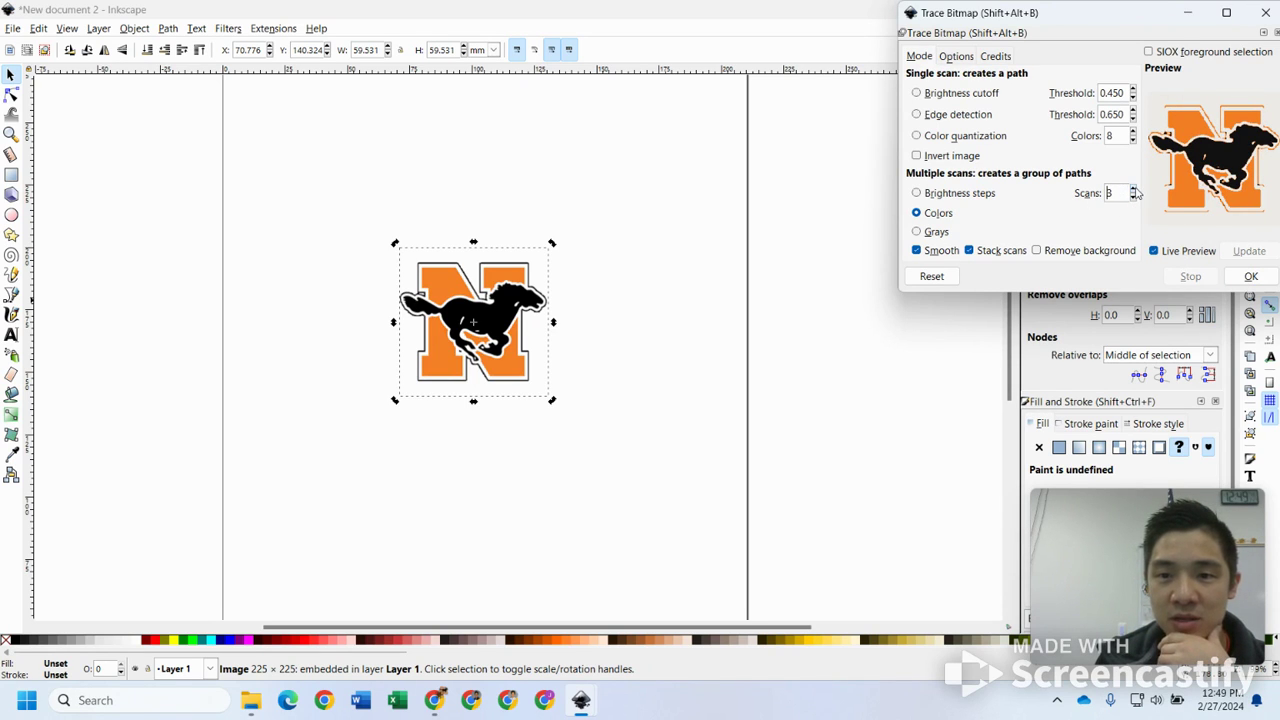
pyautogui.click(1133, 189)
pyautogui.click(1133, 189)
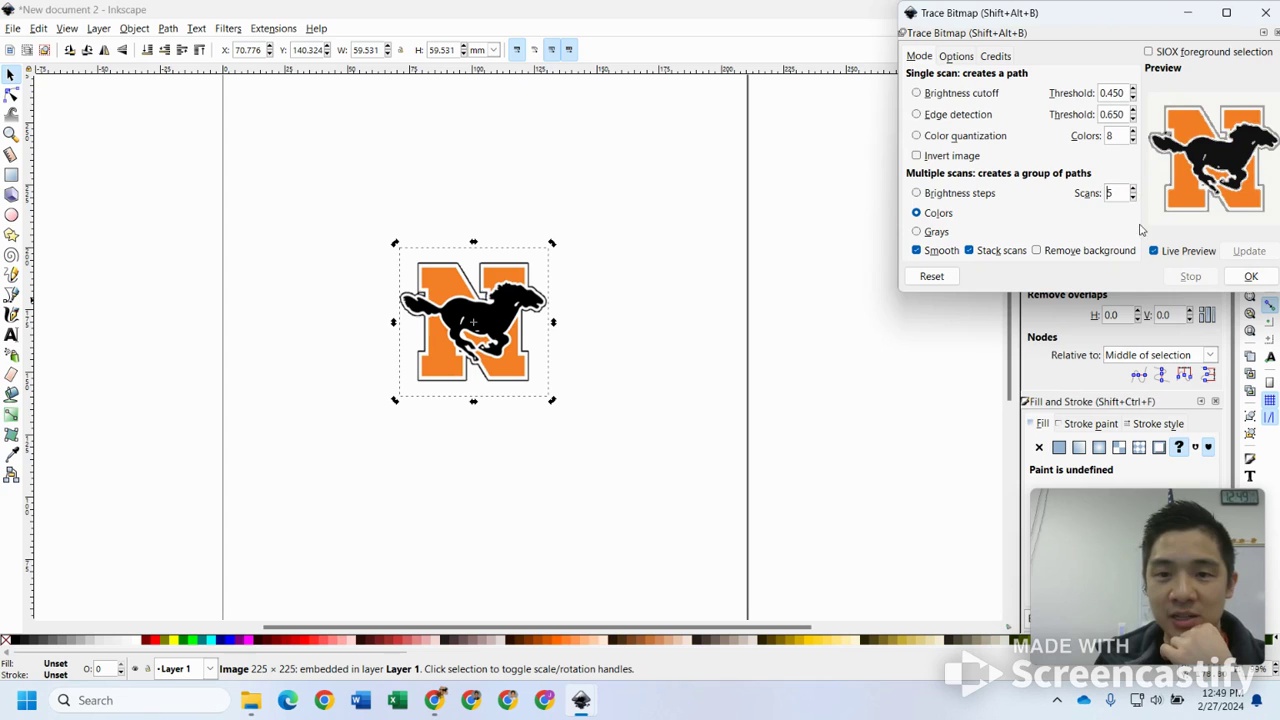
pyautogui.click(1250, 276)
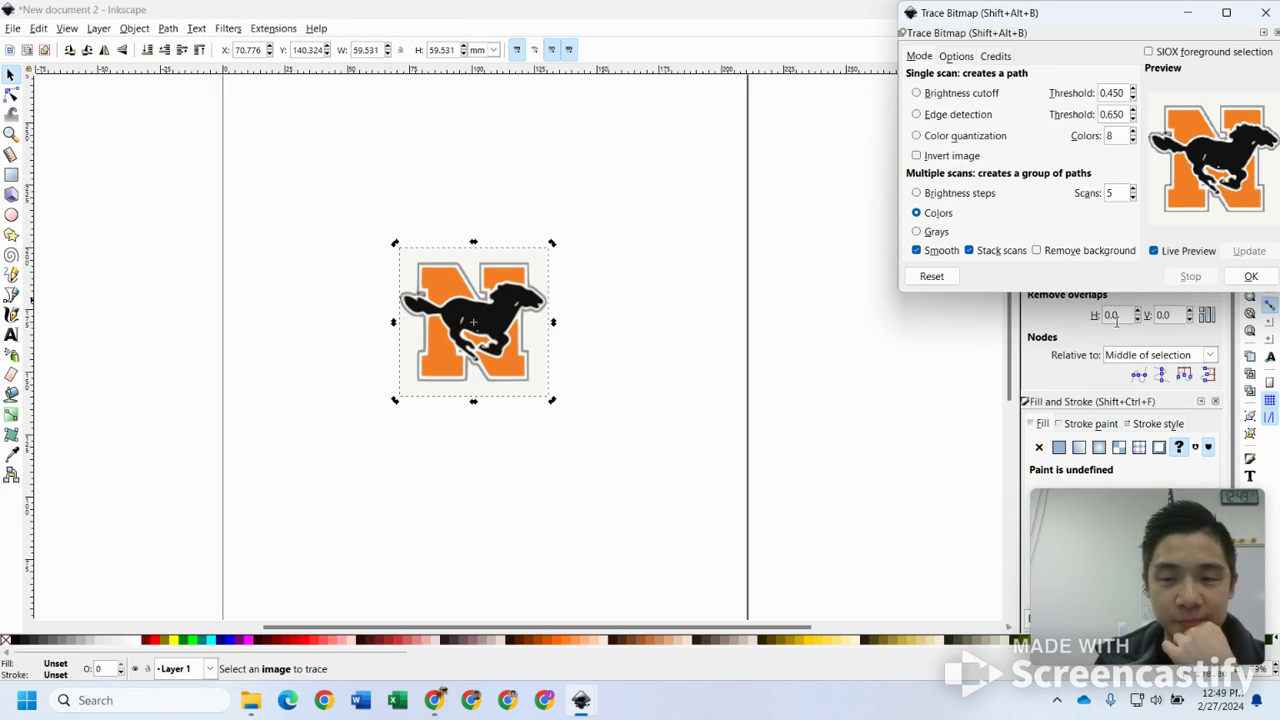
pyautogui.click(1275, 35)
# - Select the traced layers and inspect the nodes of the black horse and orange N paths
pyautogui.click(712, 386)
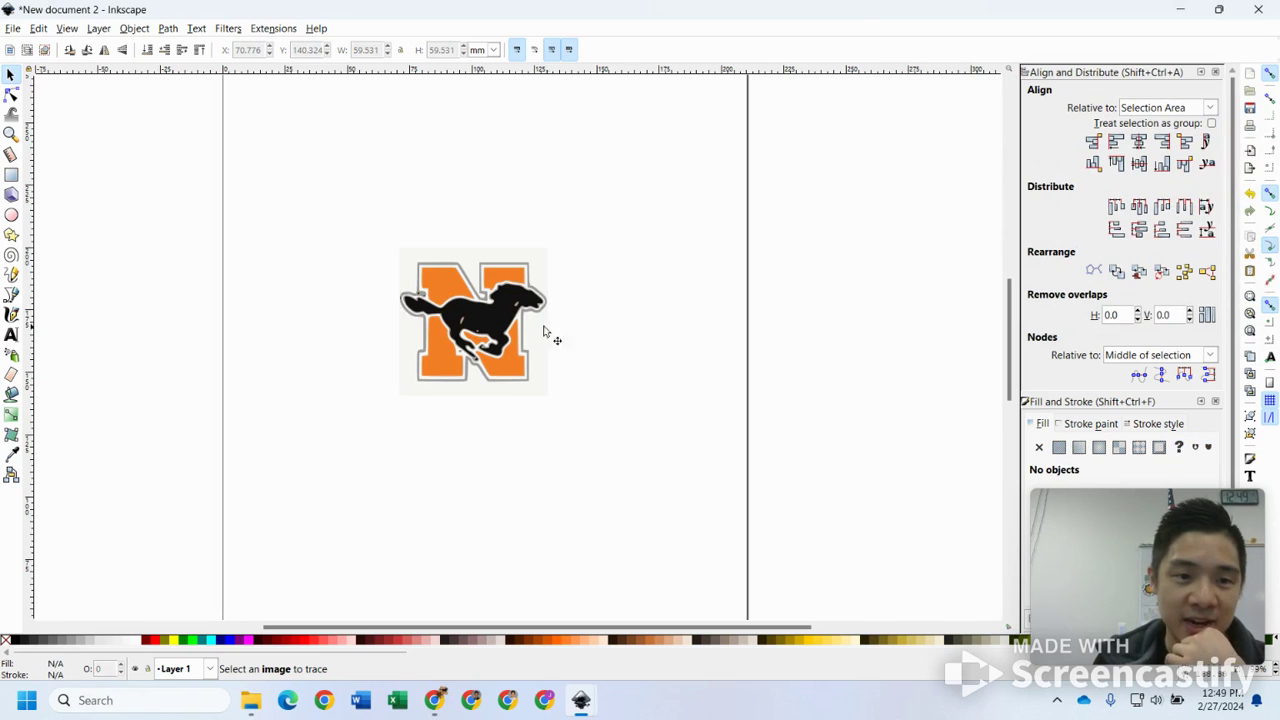
pyautogui.click(546, 331)
pyautogui.click(518, 333)
pyautogui.press('n')
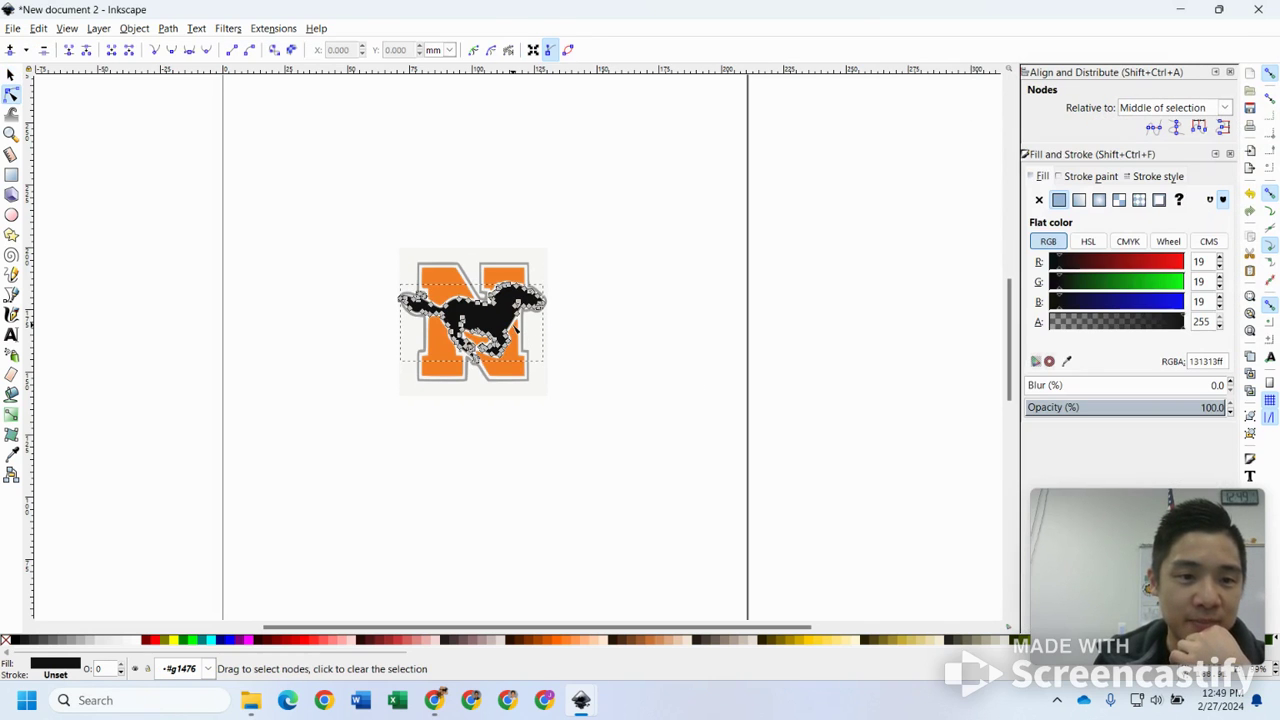
pyautogui.scroll(1, 515, 380)
pyautogui.scroll(6, 509, 413)
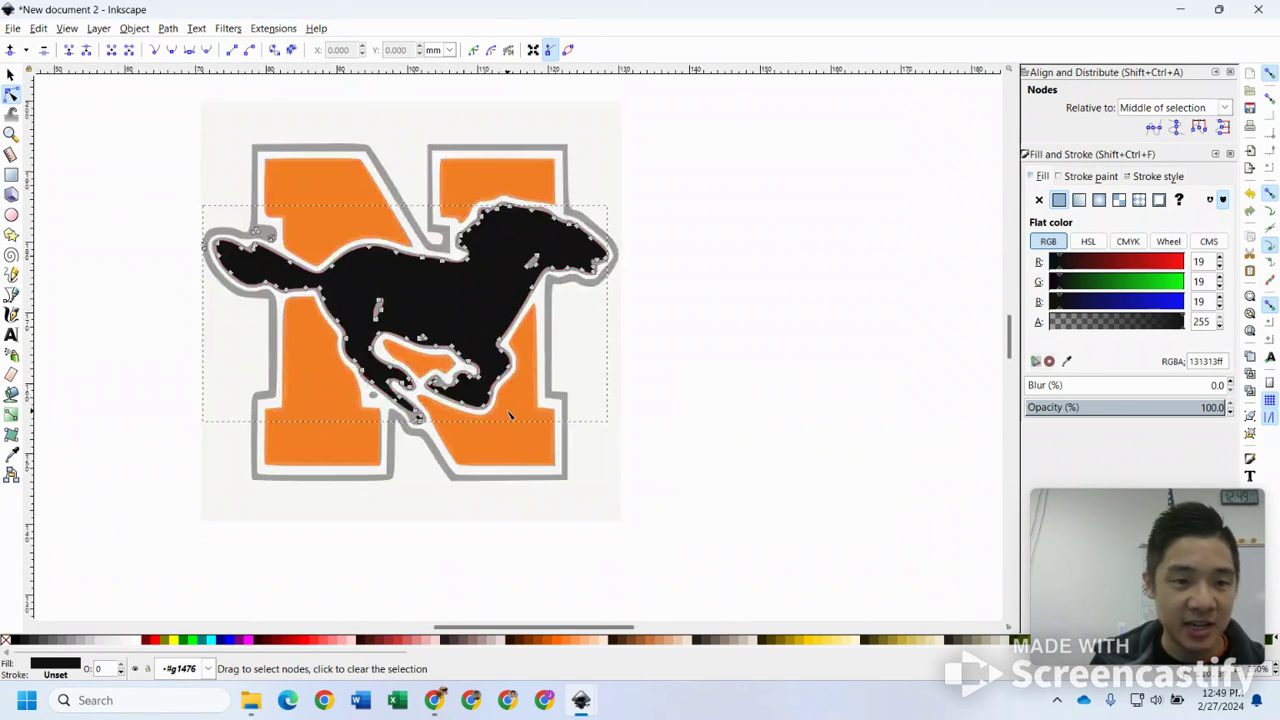
pyautogui.scroll(-6, 508, 416)
pyautogui.click(623, 366)
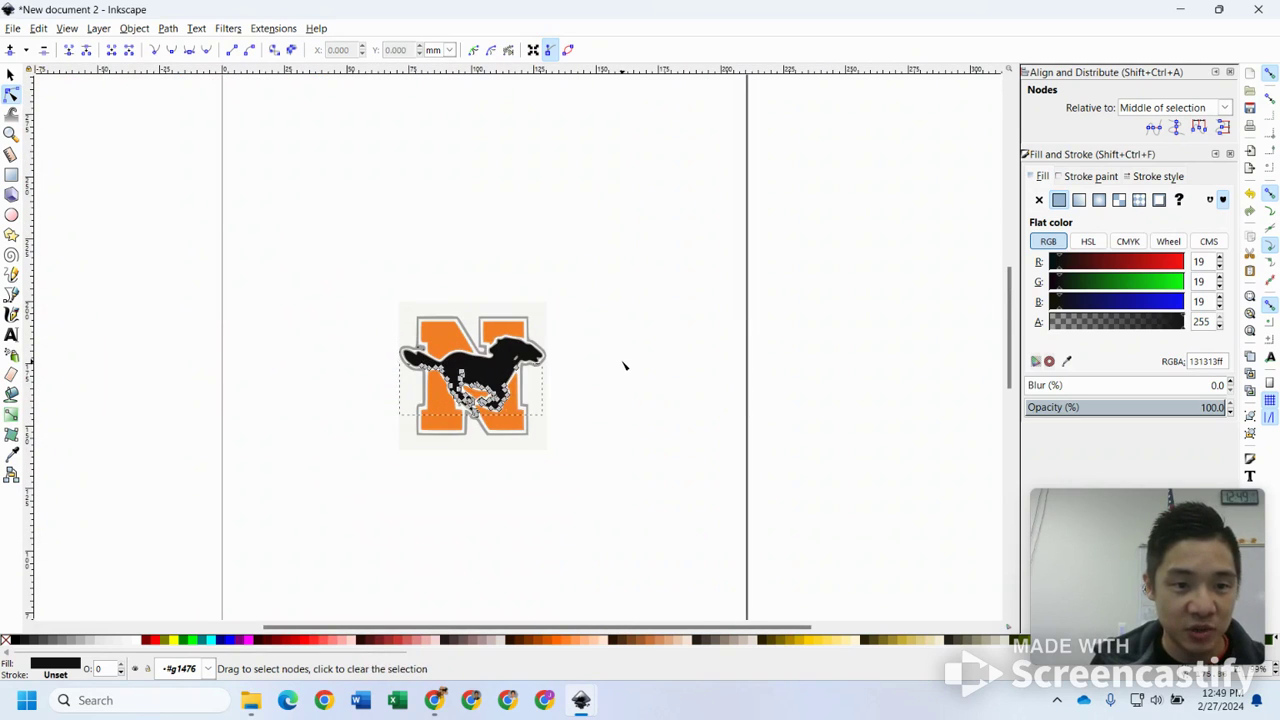
pyautogui.press('s')
pyautogui.click(511, 338)
pyautogui.click(513, 327)
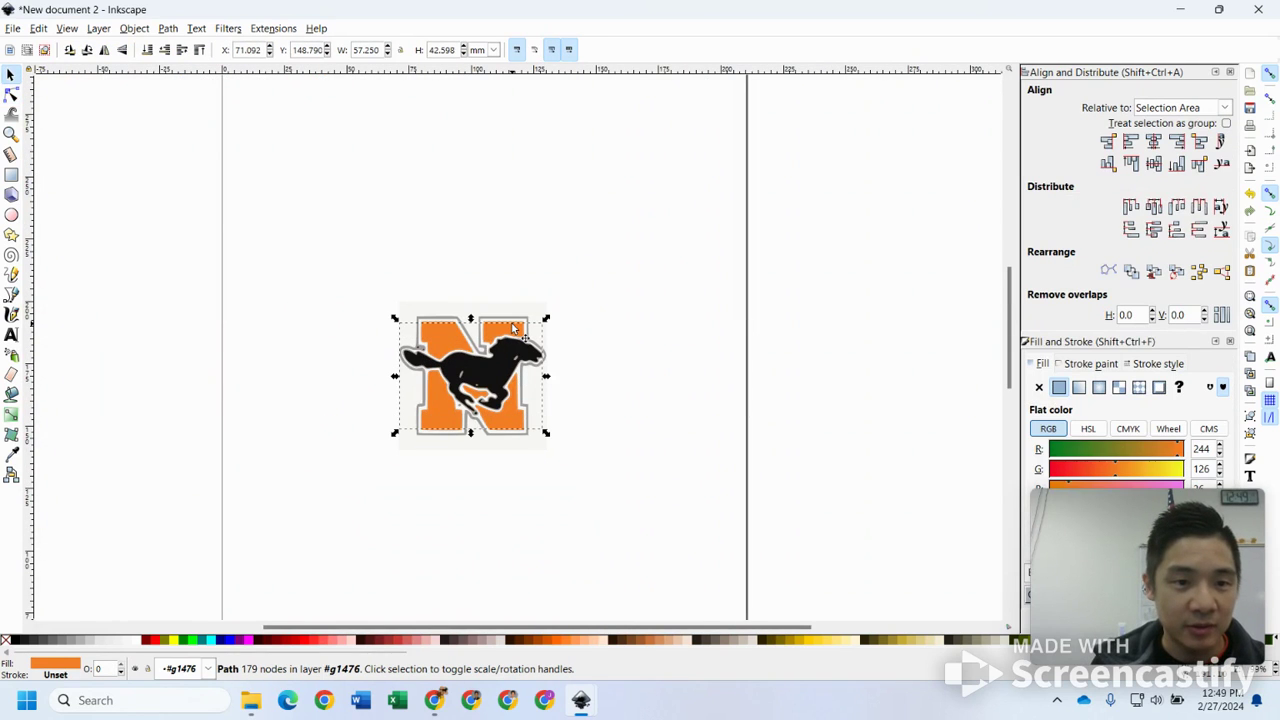
pyautogui.press('n')
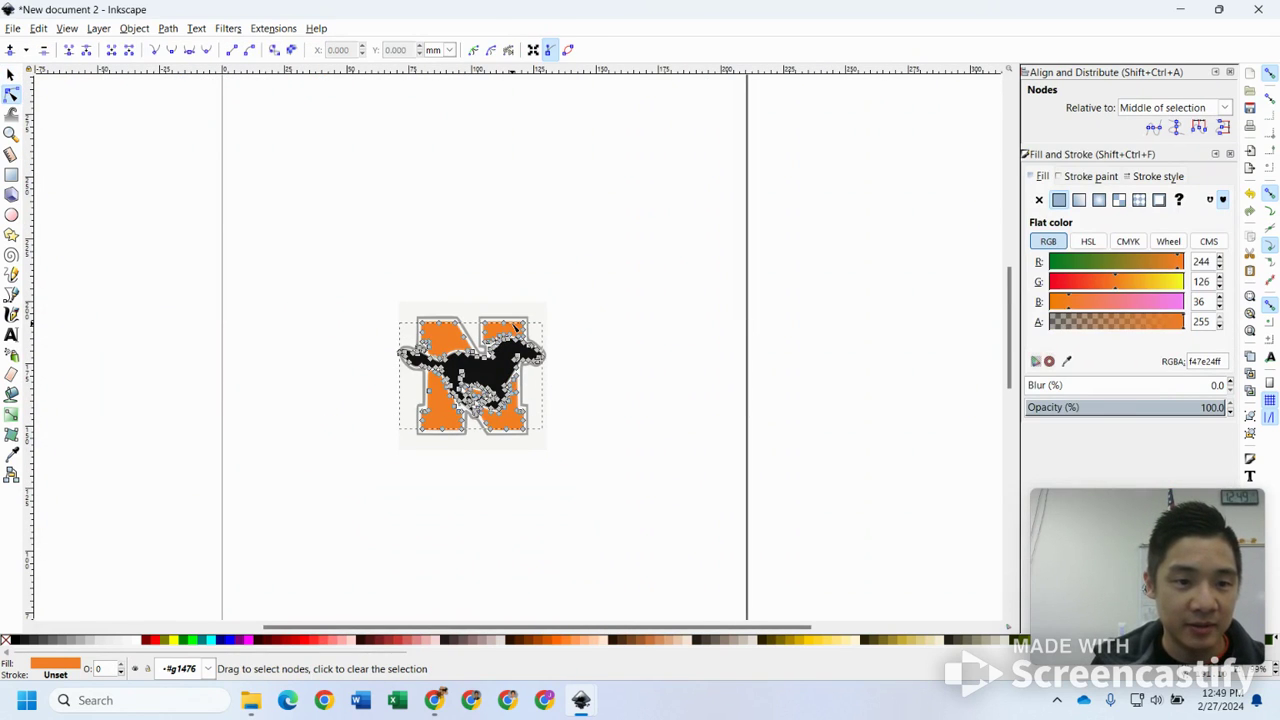
pyautogui.click(614, 298)
pyautogui.press('s')
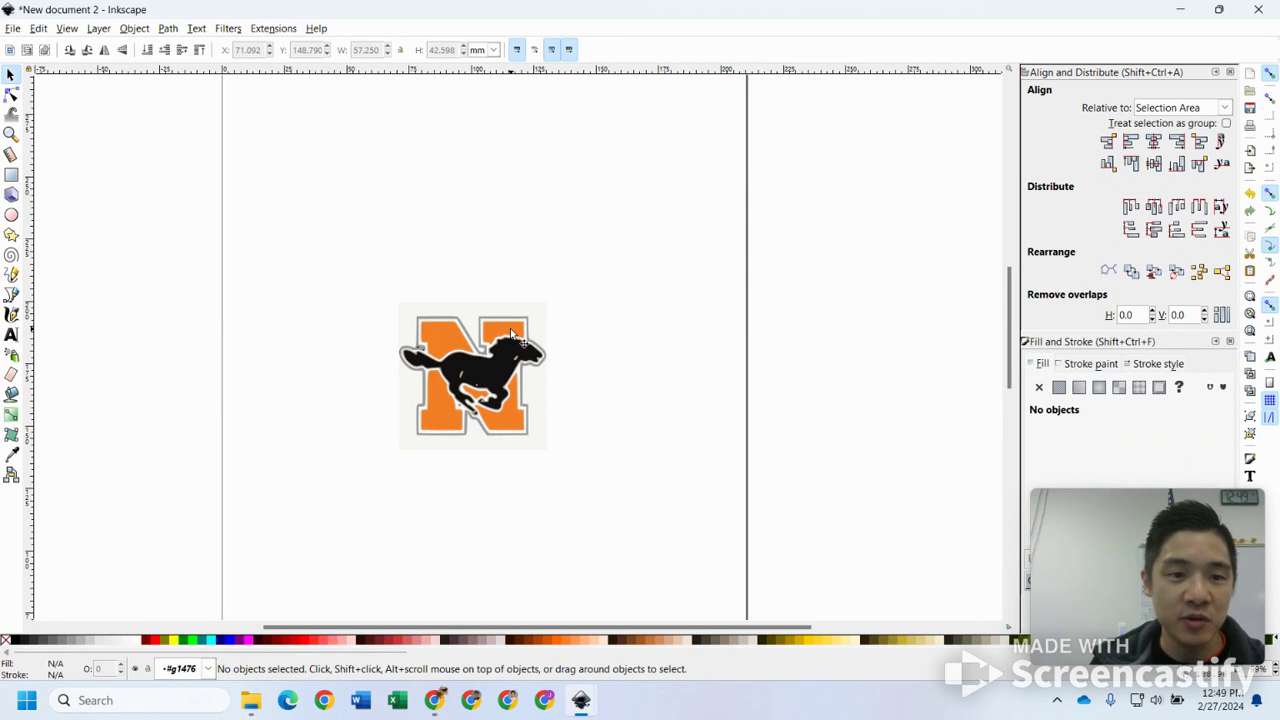
# - Drag the two orange N layers and the grey N layer apart from the stack
pyautogui.moveTo(535, 332); pyautogui.dragTo(720, 244)
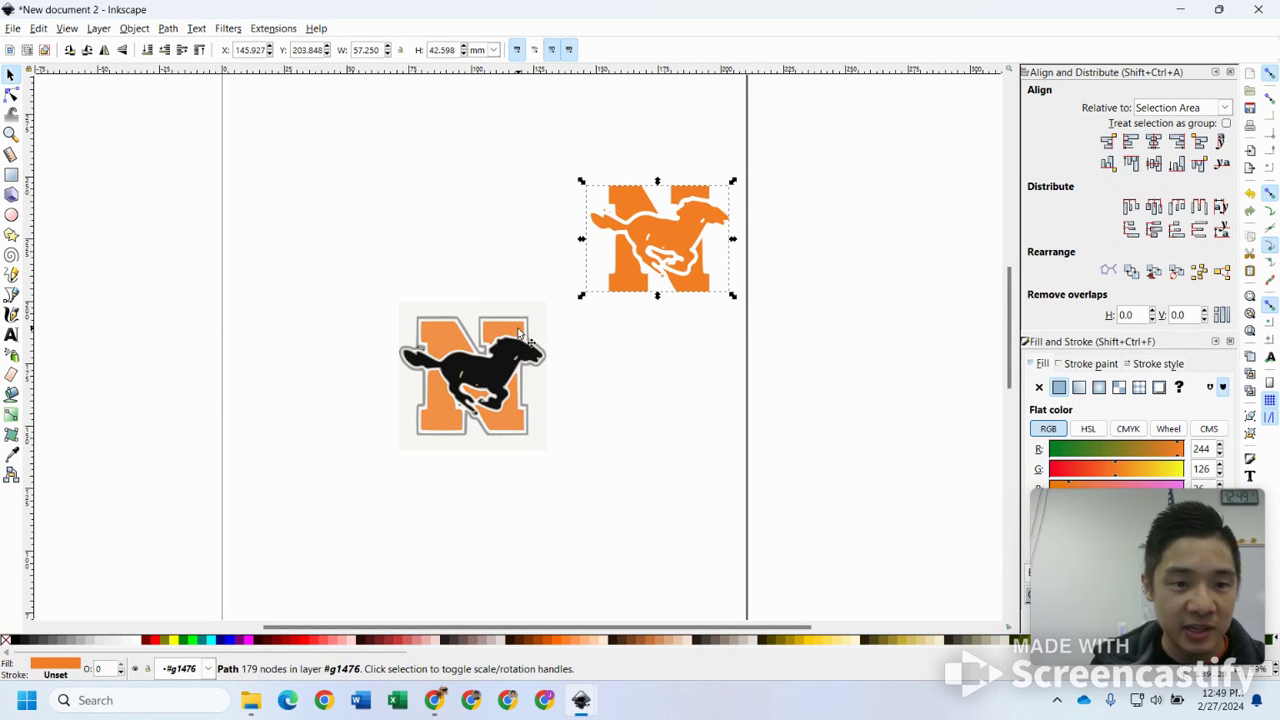
pyautogui.moveTo(519, 330); pyautogui.dragTo(712, 433)
pyautogui.moveTo(519, 333); pyautogui.dragTo(477, 131)
# - Delete the black horse layer and both orange N layers
pyautogui.click(532, 363)
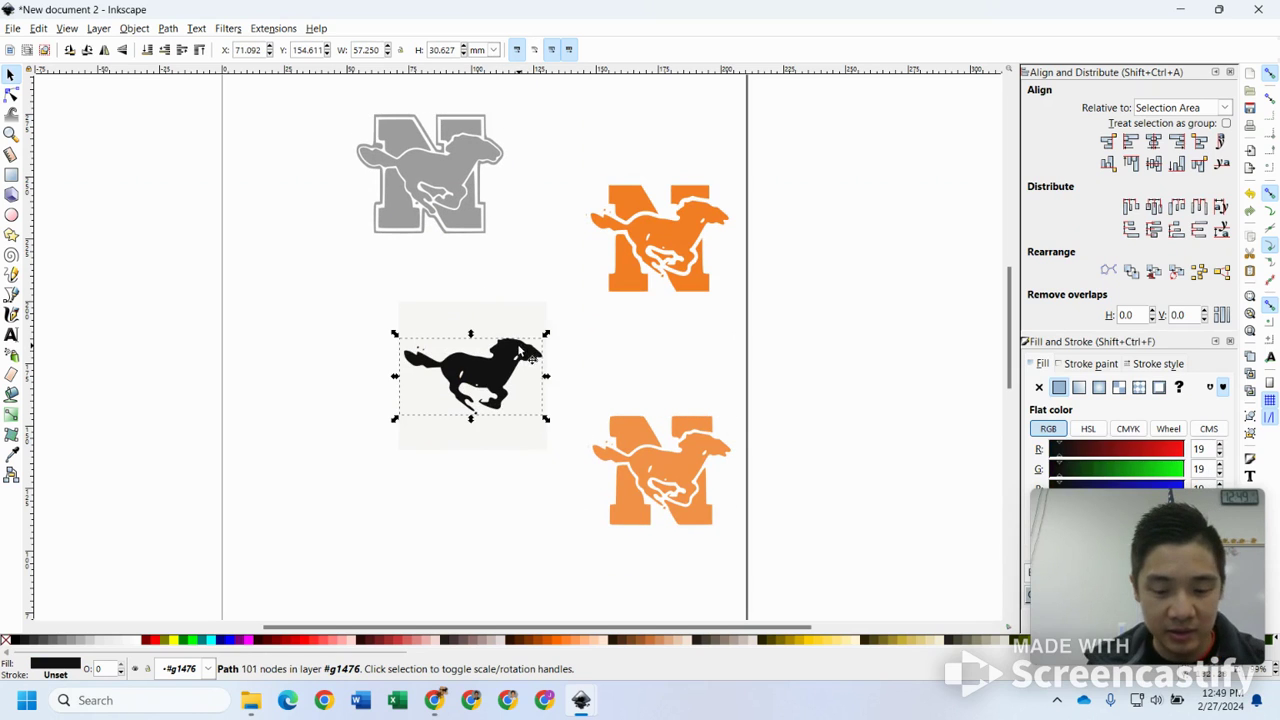
pyautogui.press('Delete')
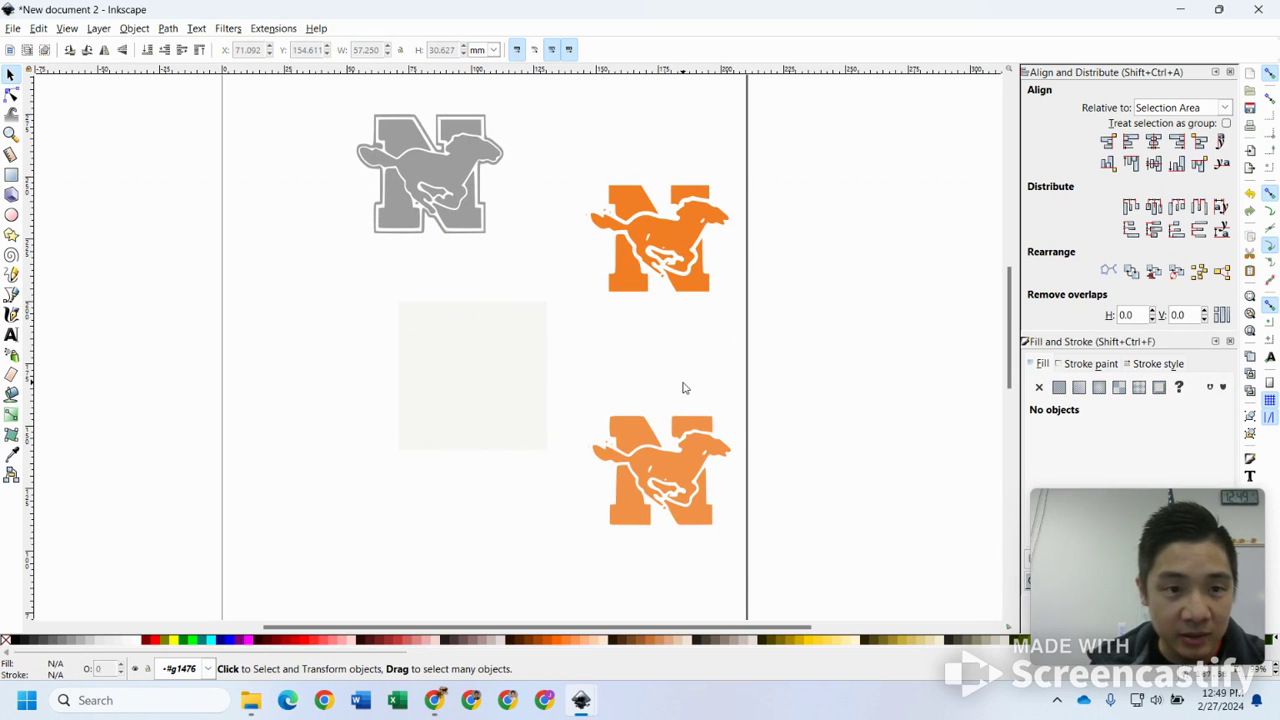
pyautogui.click(688, 474)
pyautogui.press('Delete')
pyautogui.click(689, 256)
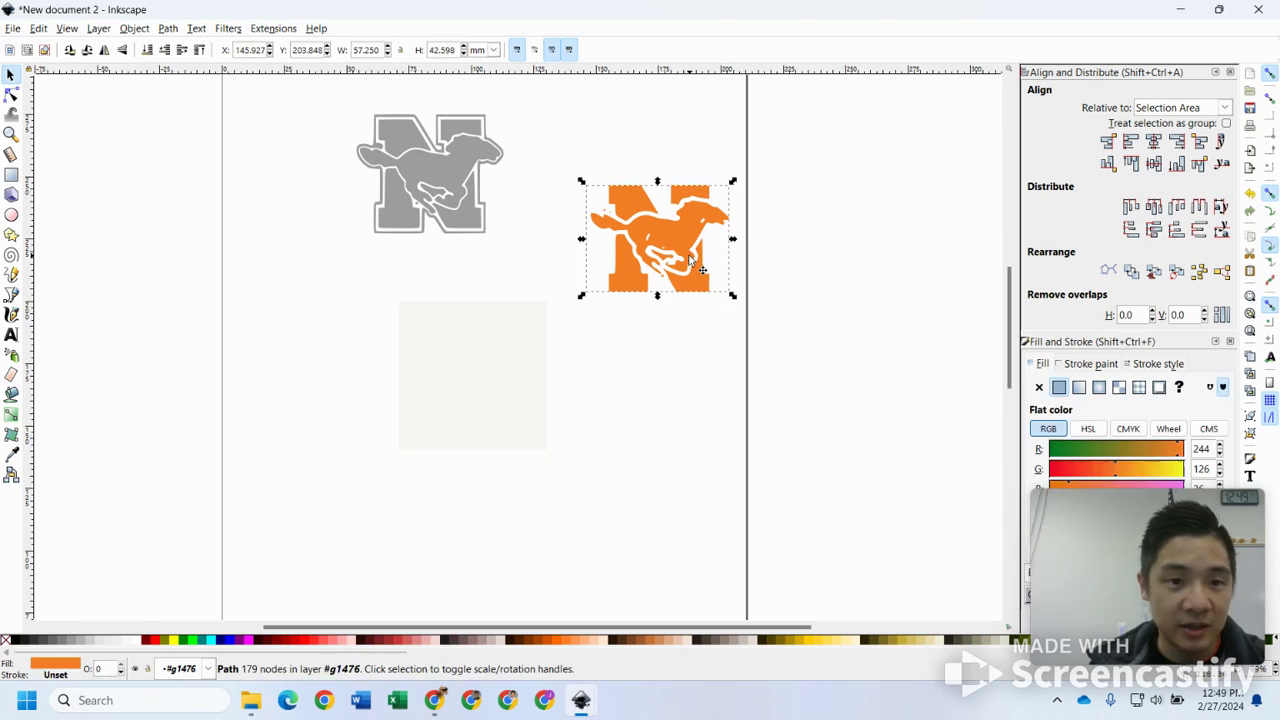
pyautogui.press('Delete')
# - Move the grey N outline back onto the pale image square
pyautogui.click(453, 180)
pyautogui.moveTo(453, 180); pyautogui.dragTo(505, 294)
pyautogui.click(655, 300)
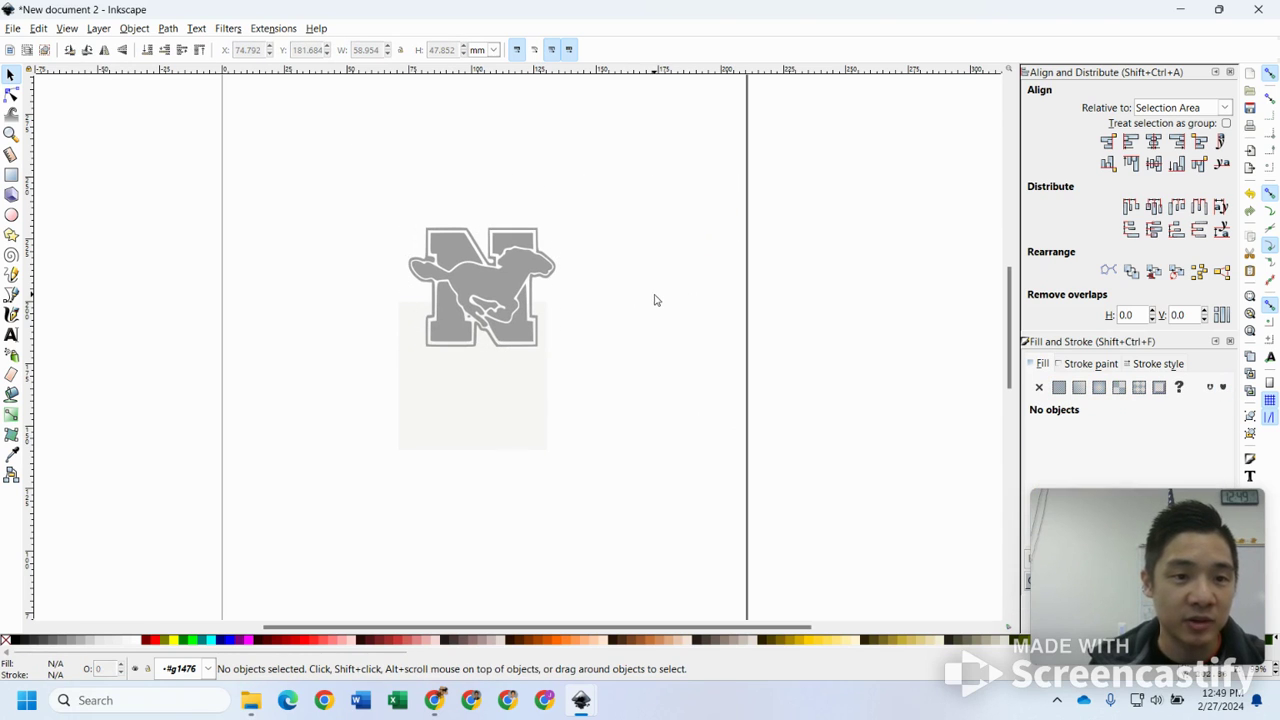
pyautogui.keyDown('ctrl'); pyautogui.scroll(1, 556, 292); pyautogui.keyUp('ctrl')
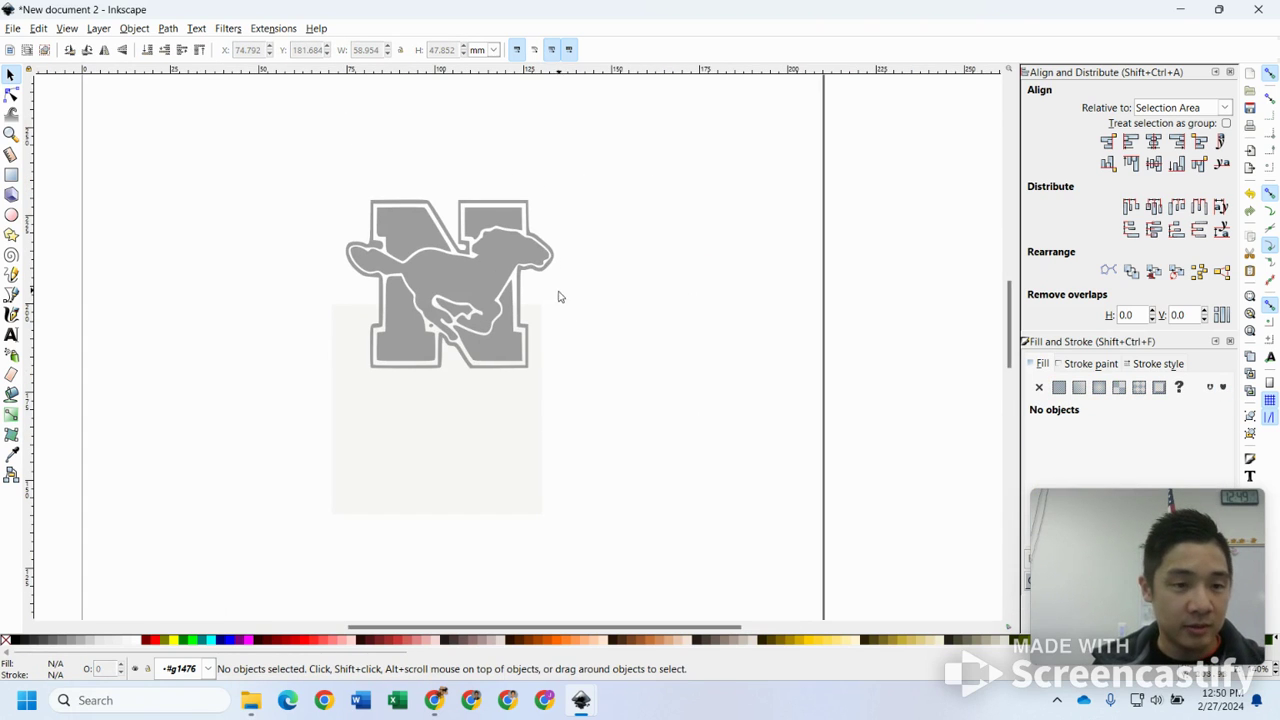
# - Save a copy as NHSLogo.dxf in Desktop Cutting Plotter (AutoCAD DXF R14) format, accepting the export options
pyautogui.click(12, 28)
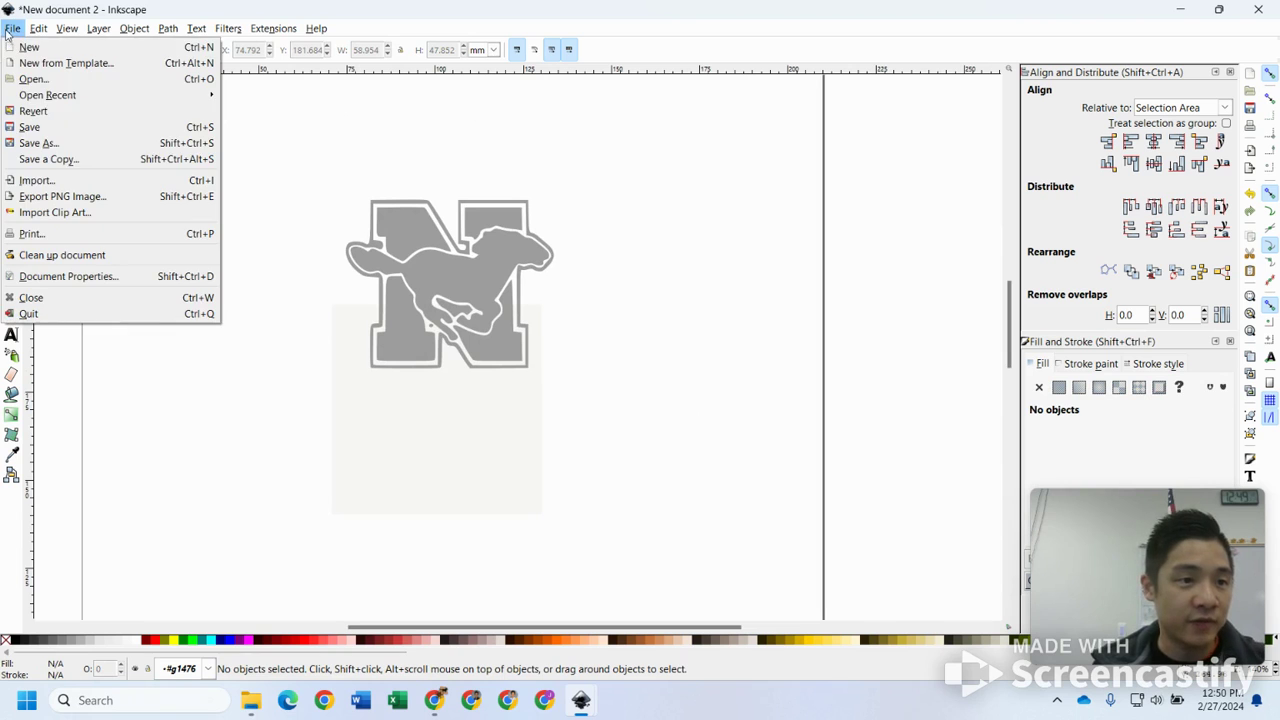
pyautogui.click(78, 157)
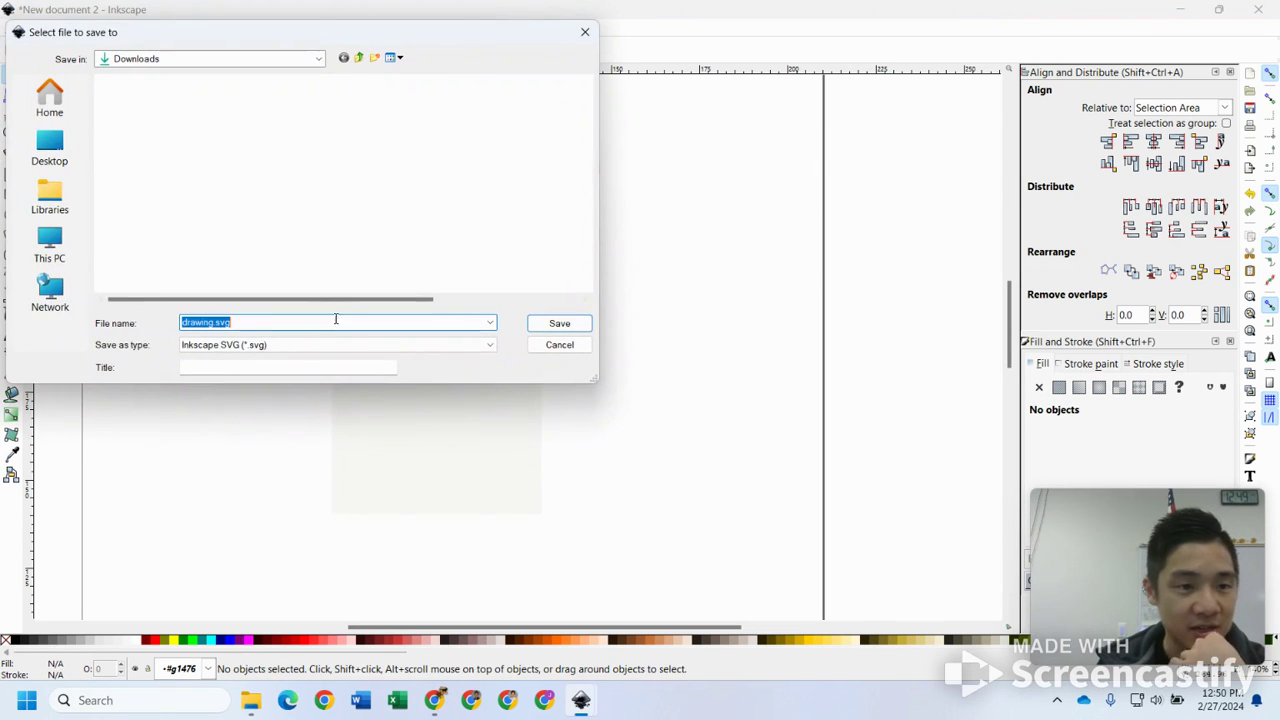
pyautogui.click(352, 347)
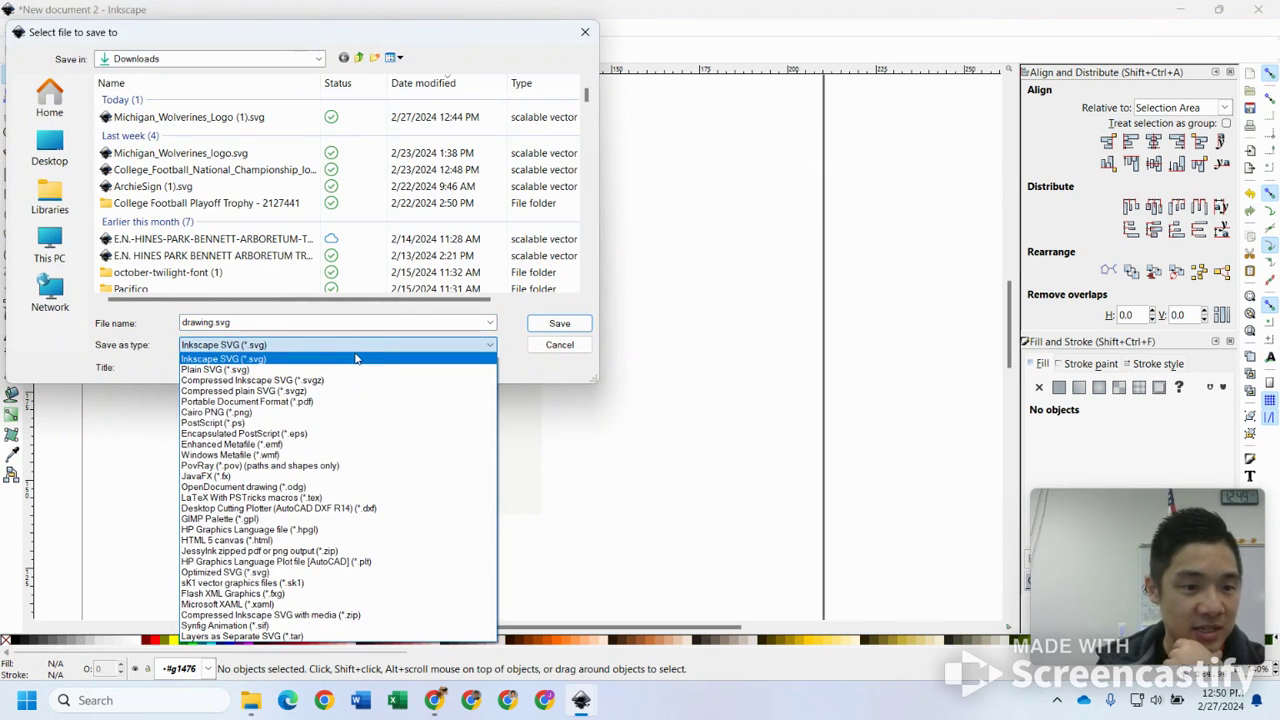
pyautogui.click(378, 509)
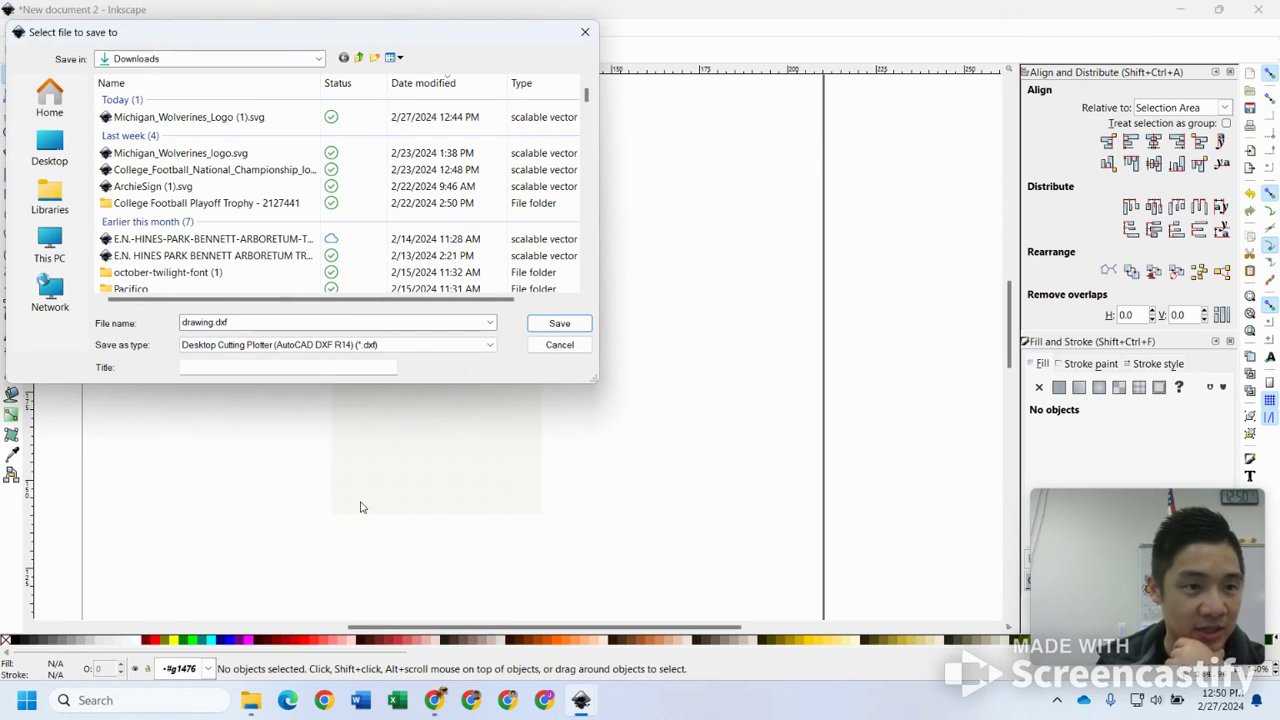
pyautogui.doubleClick(210, 322)
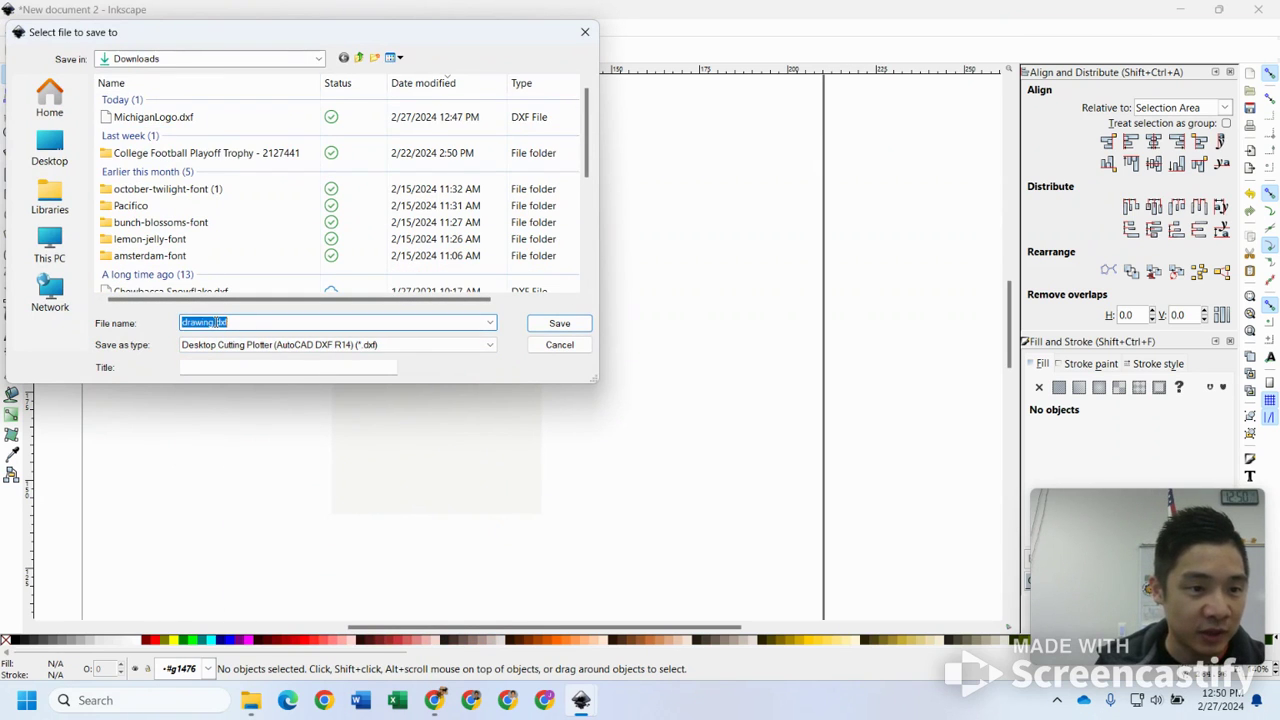
pyautogui.doubleClick(215, 322)
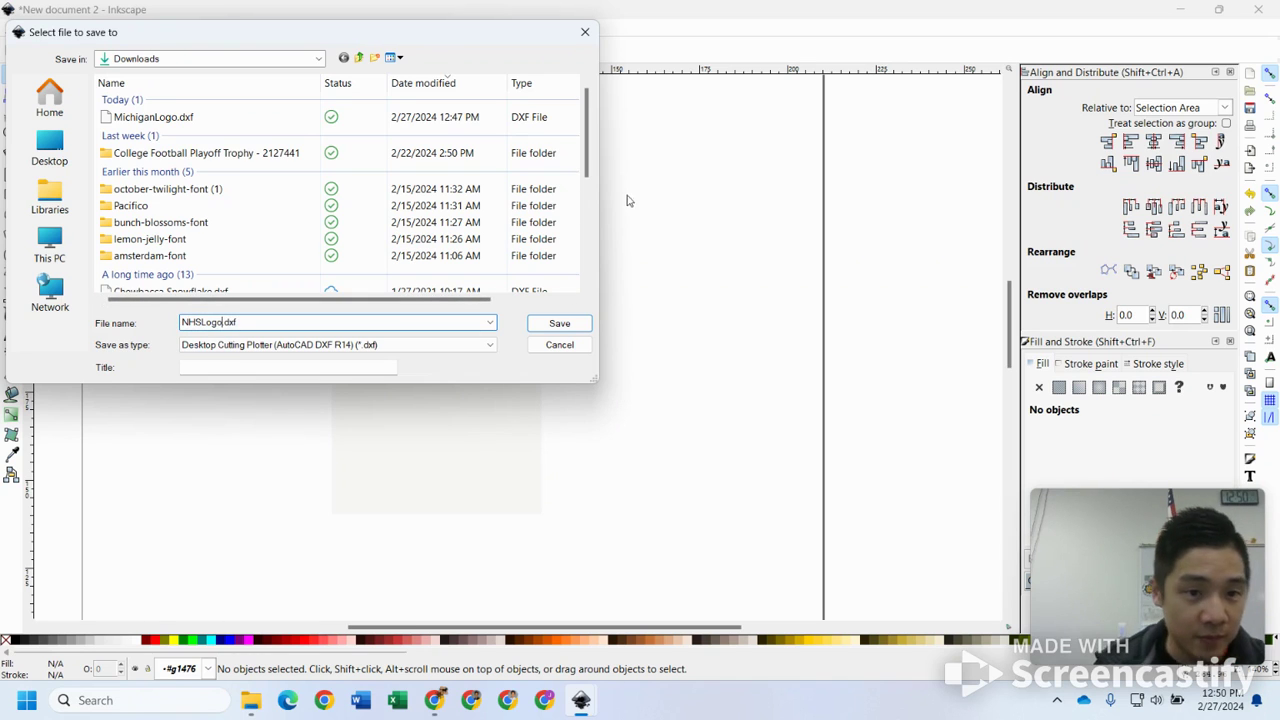
pyautogui.click(560, 323)
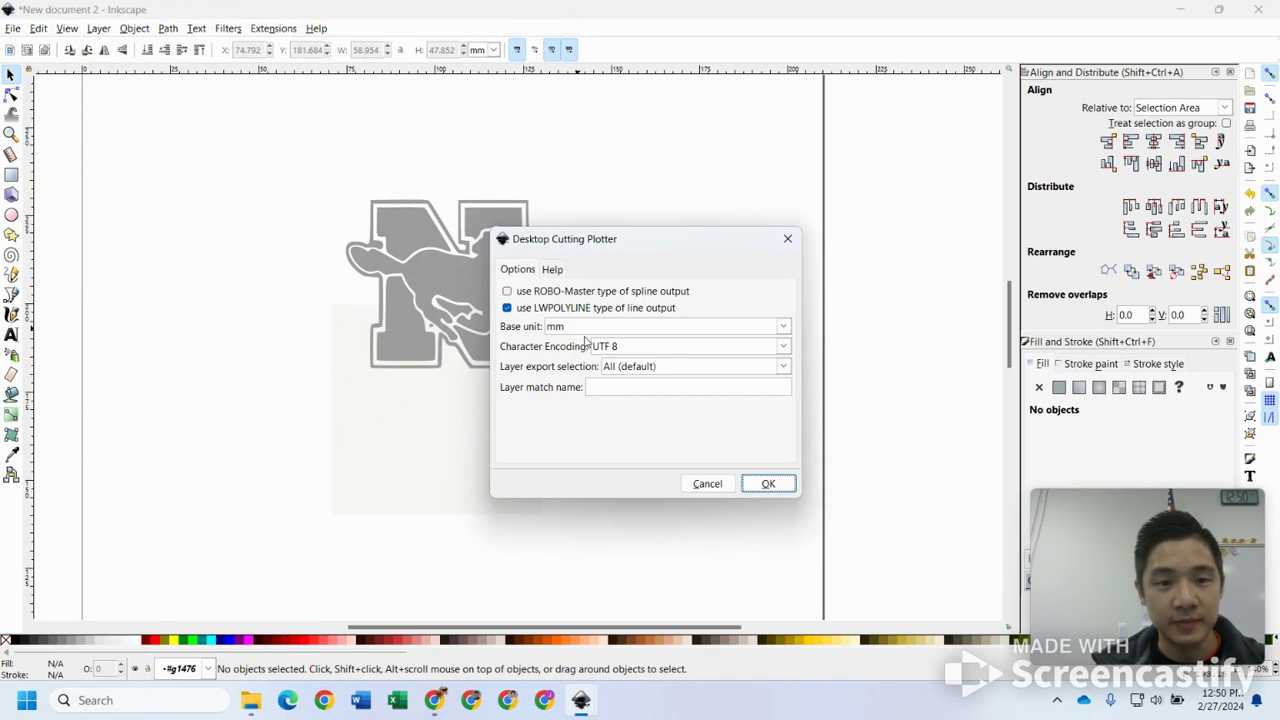
pyautogui.click(770, 484)
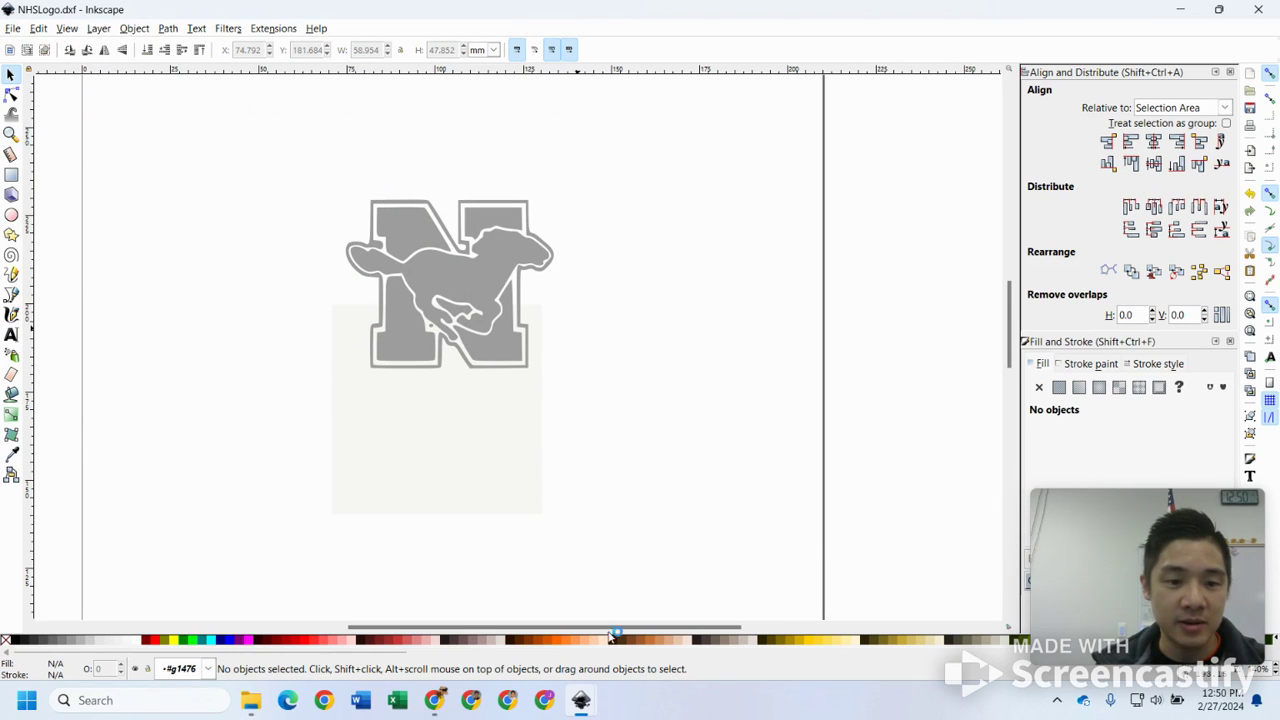
# - In the Onshape Logo Practice document, delete the old M logo geometry from the sketch
pyautogui.moveTo(434, 704)
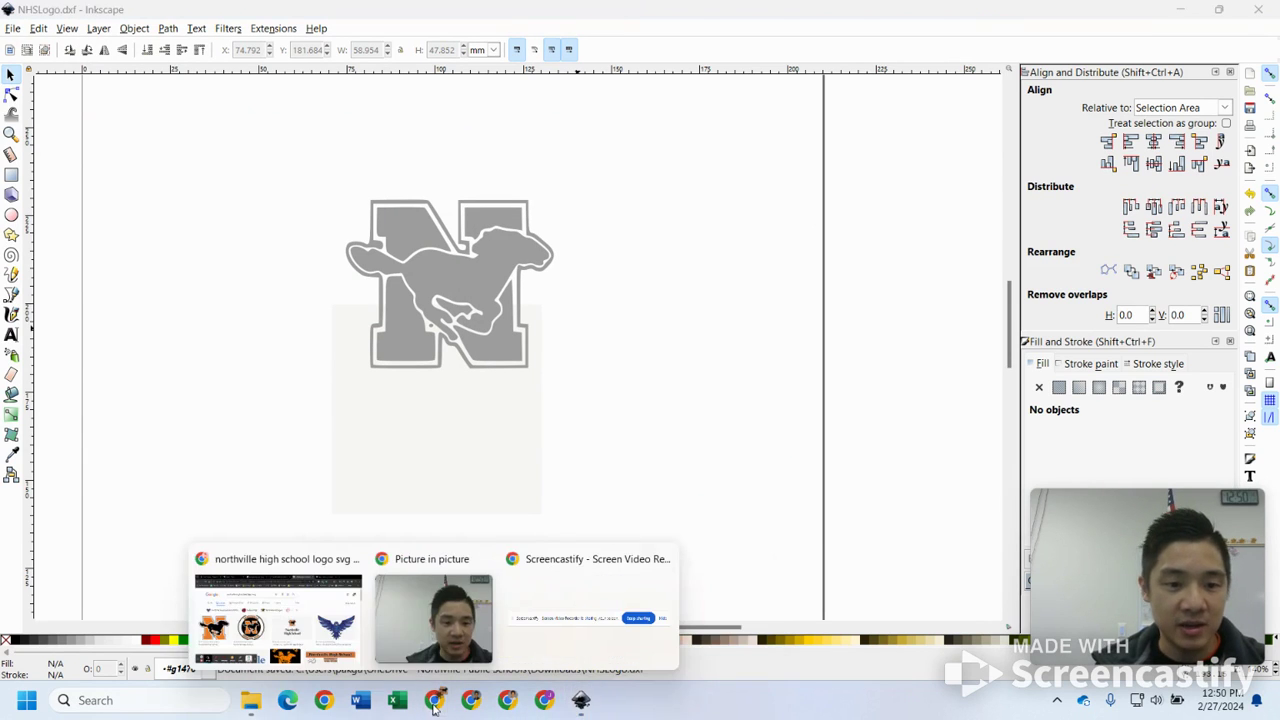
pyautogui.click(278, 610)
pyautogui.click(960, 17)
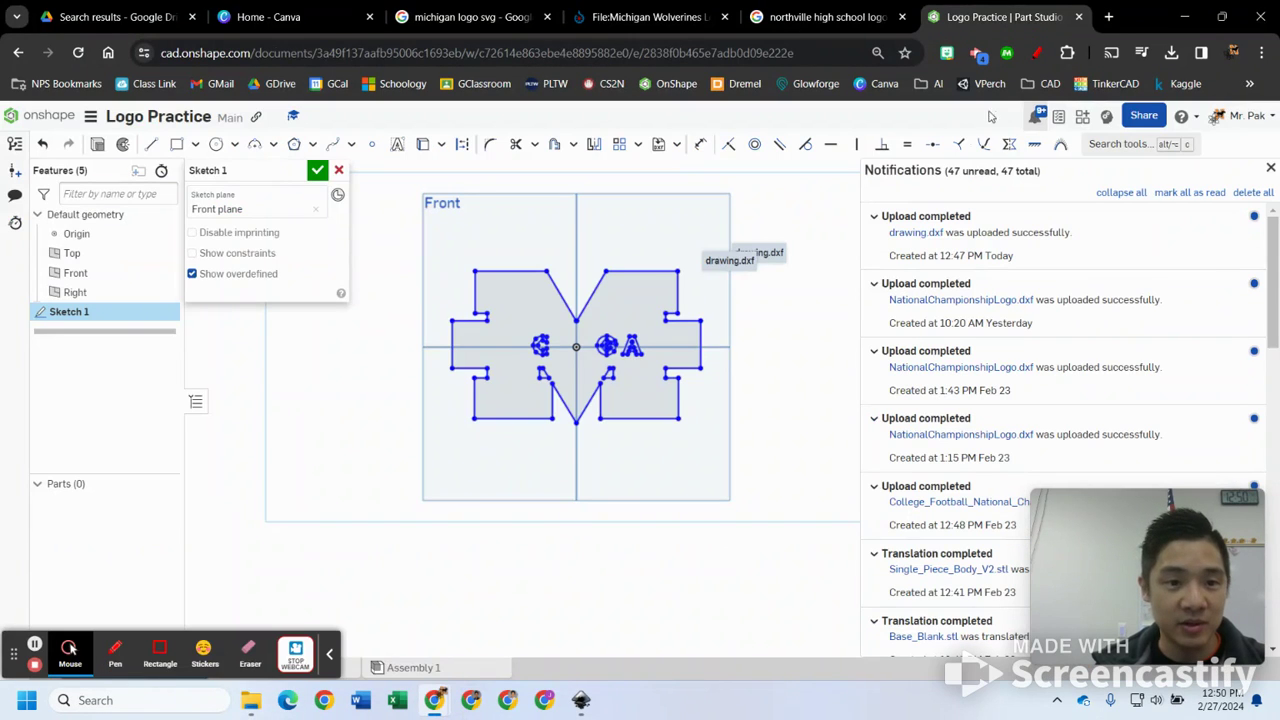
pyautogui.click(640, 555)
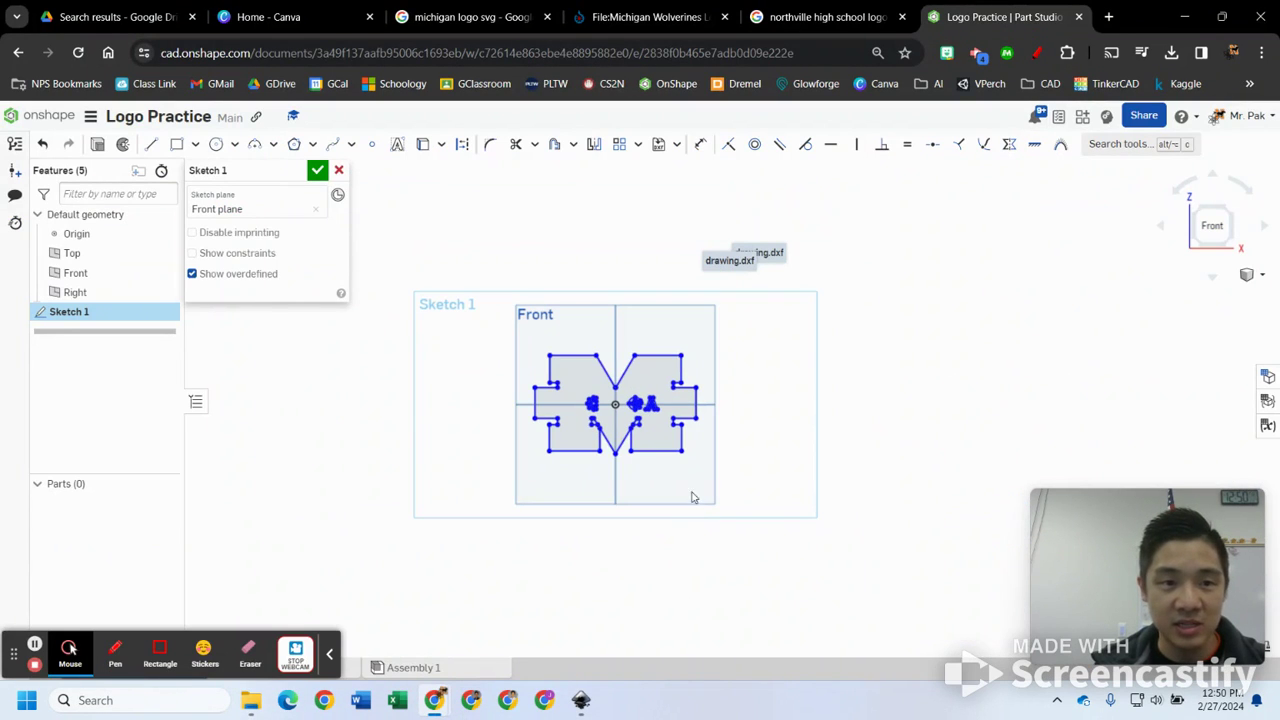
pyautogui.moveTo(725, 476); pyautogui.dragTo(494, 354)
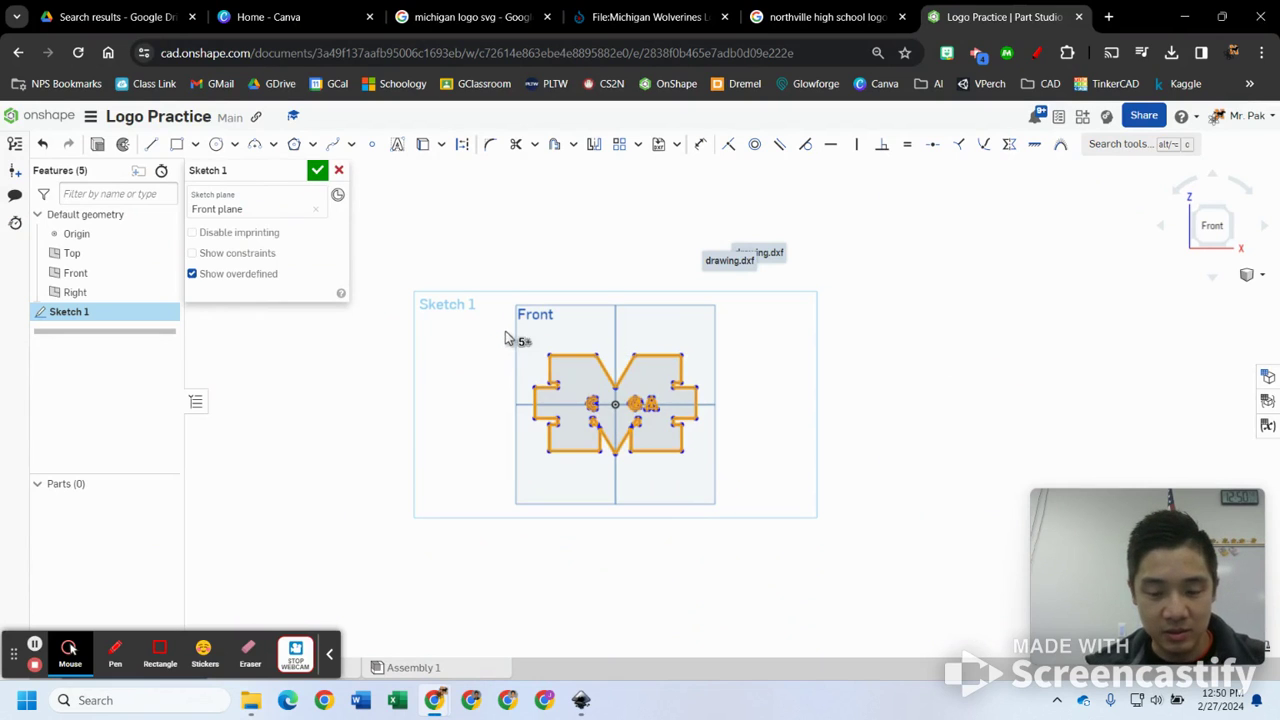
pyautogui.press('Delete')
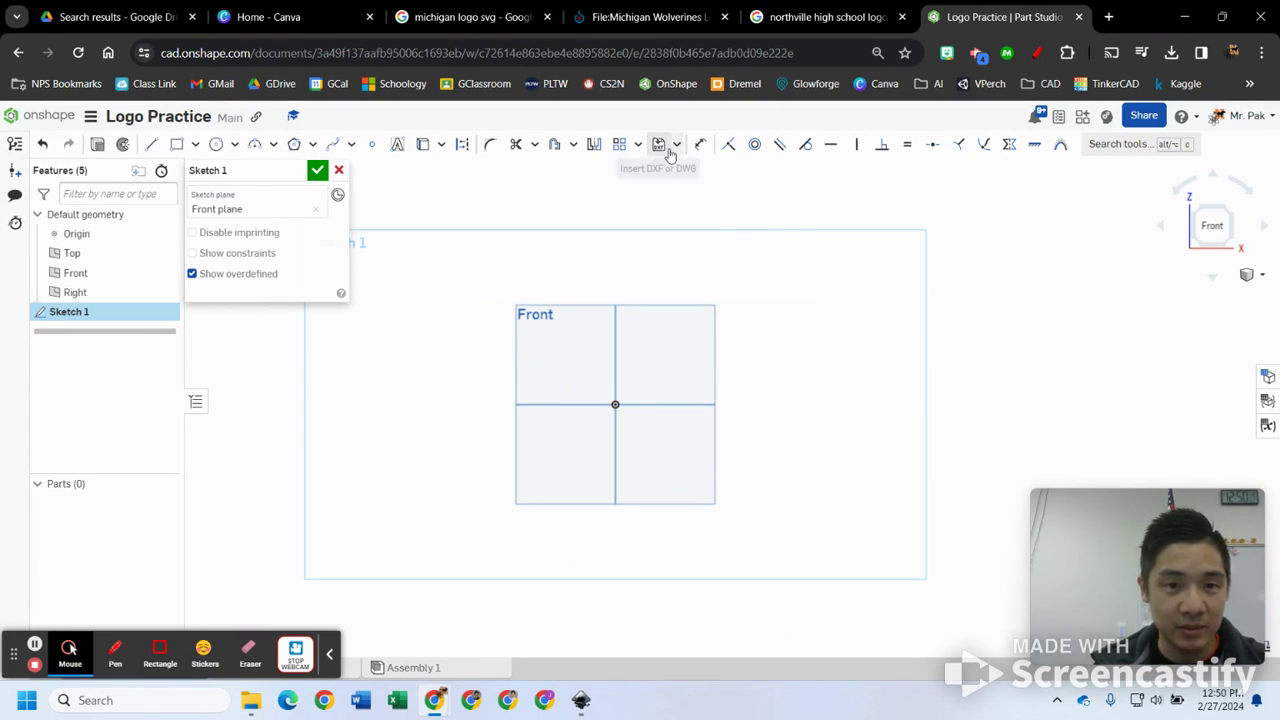
# - Insert a DXF by uploading NHSLogo.dxf from the Downloads folder
pyautogui.click(676, 147)
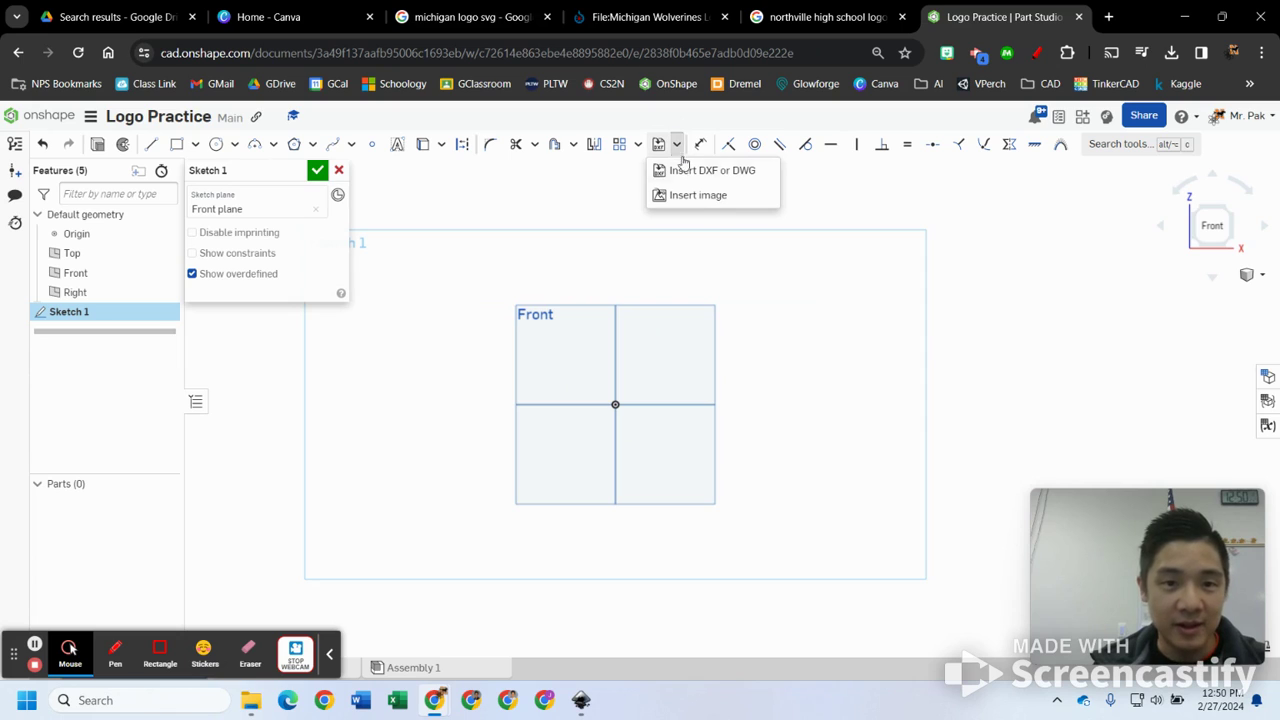
pyautogui.click(688, 171)
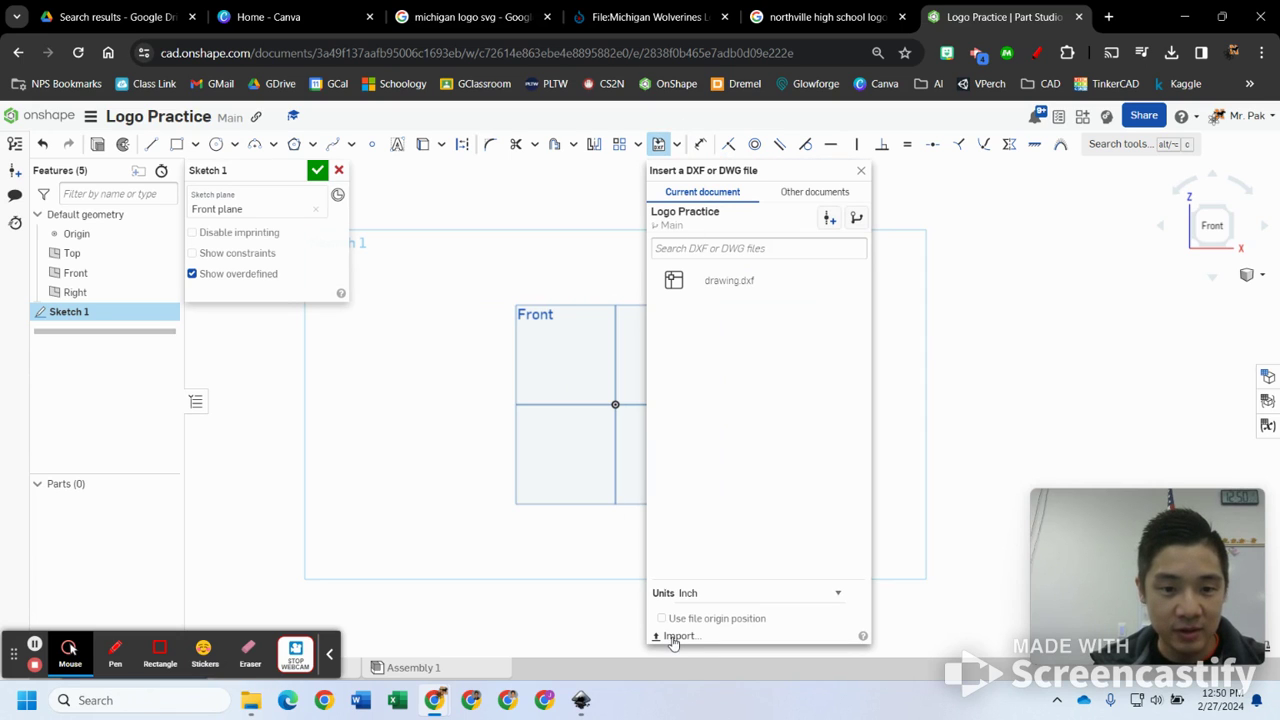
pyautogui.click(676, 637)
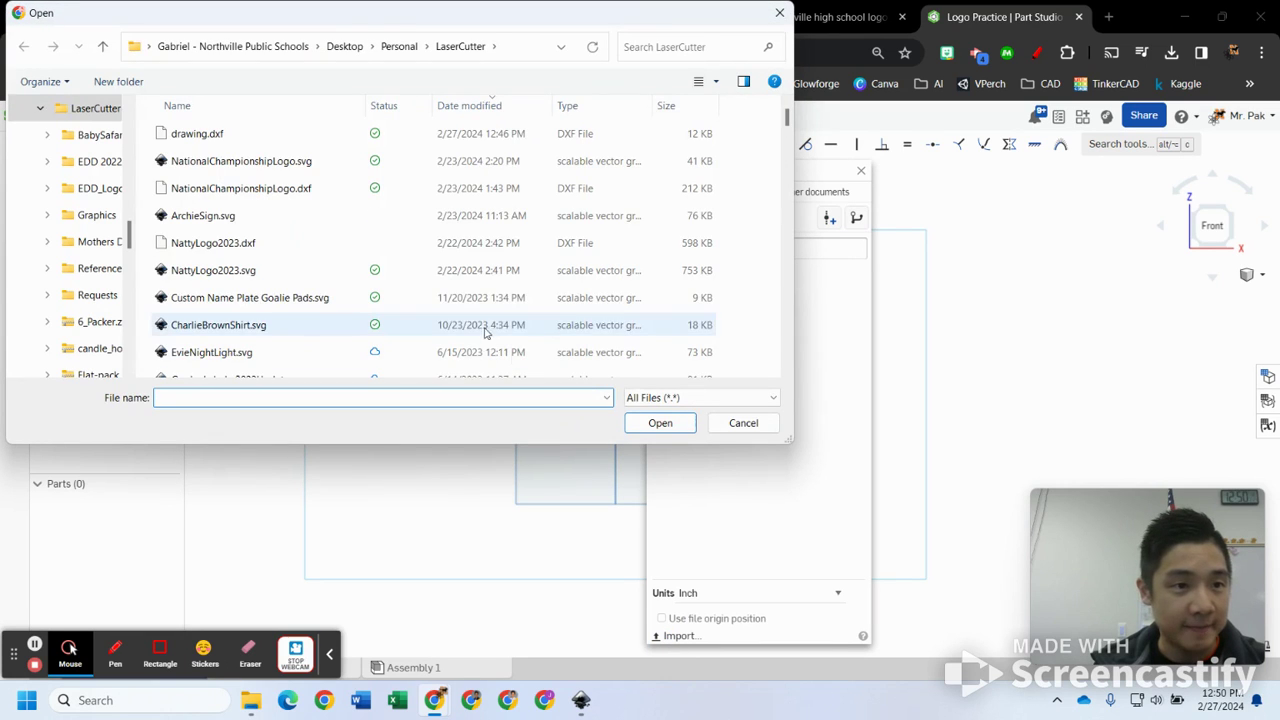
pyautogui.moveTo(130, 234); pyautogui.dragTo(135, 133)
pyautogui.scroll(-3, 63, 300)
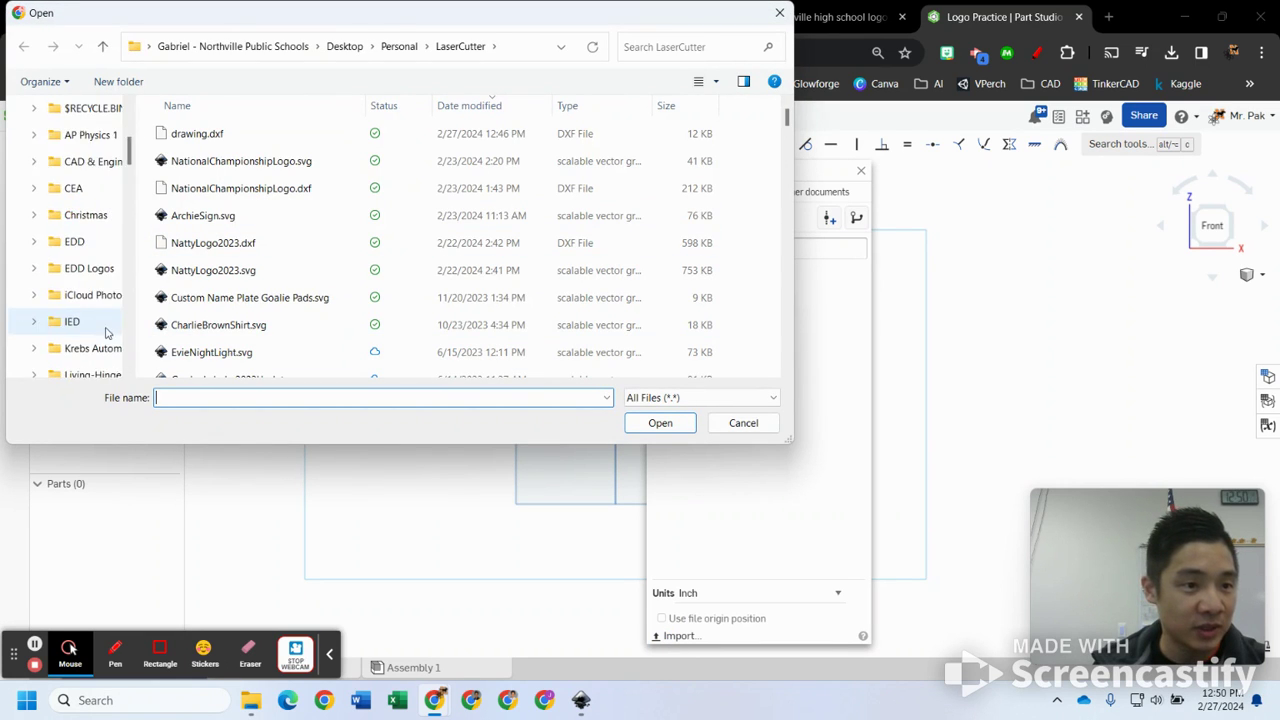
pyautogui.scroll(5, 104, 312)
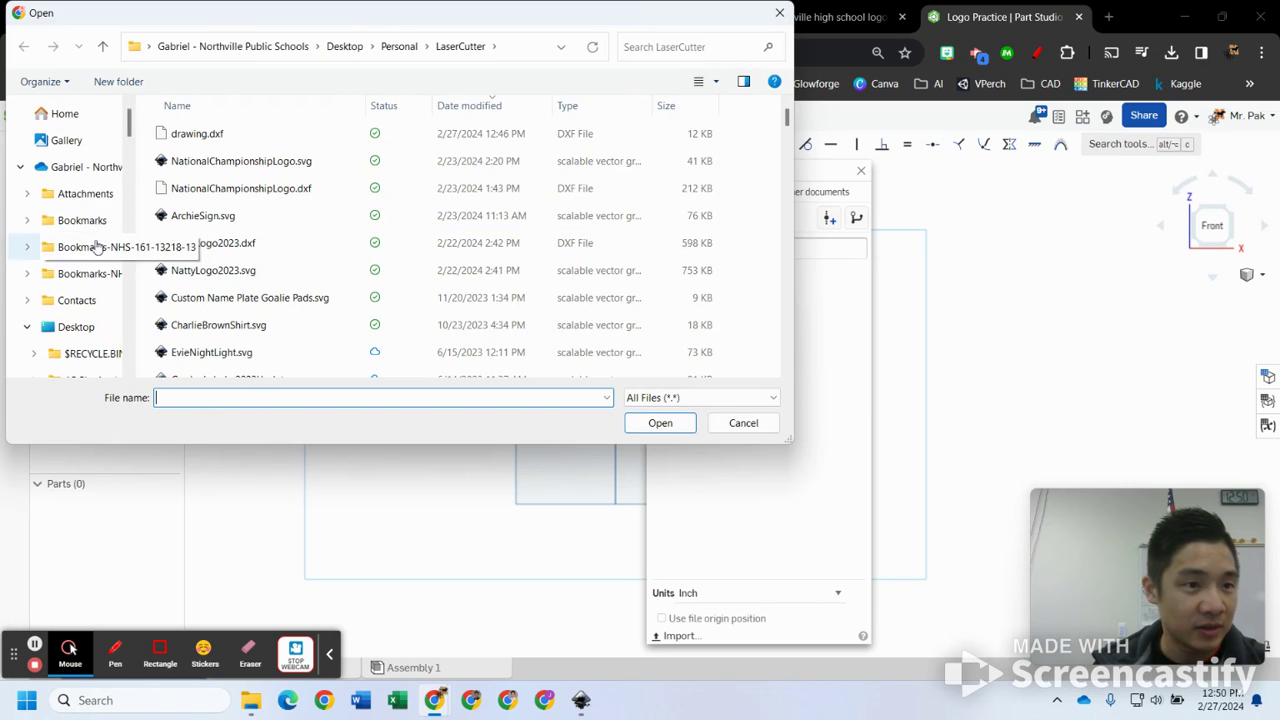
pyautogui.click(70, 170)
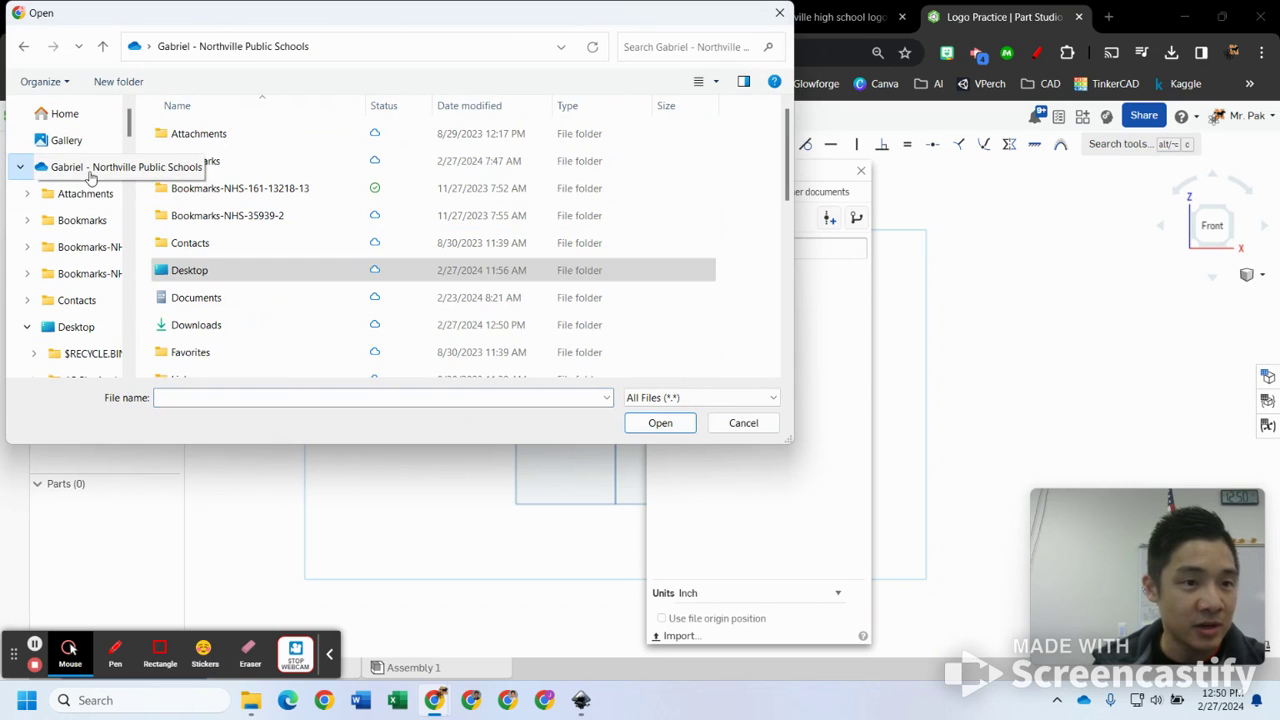
pyautogui.click(218, 323)
pyautogui.doubleClick(218, 323)
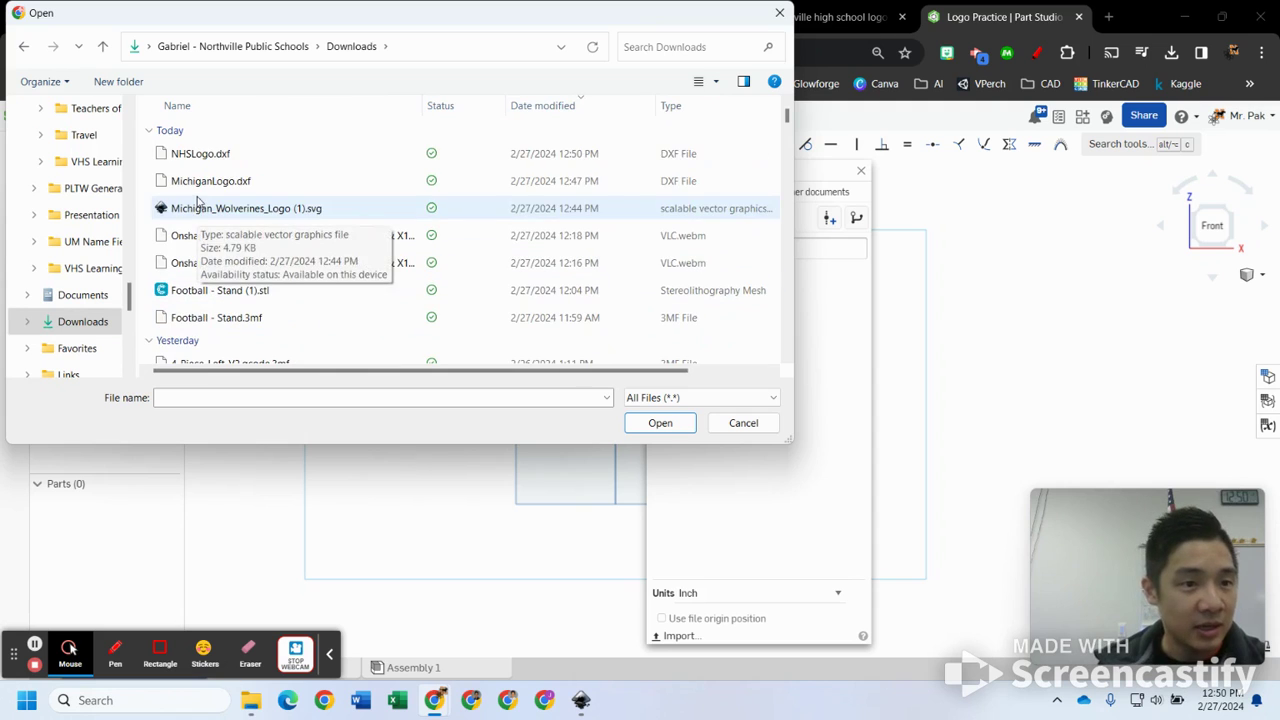
pyautogui.click(205, 153)
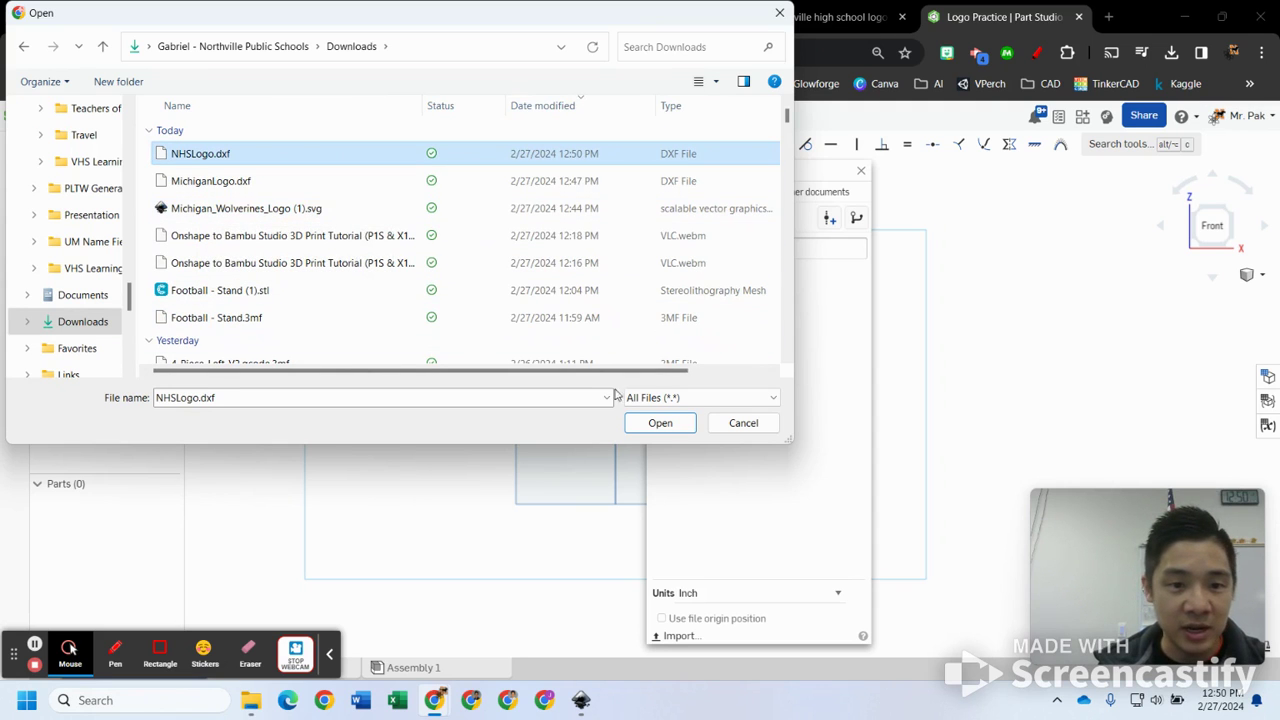
pyautogui.click(660, 424)
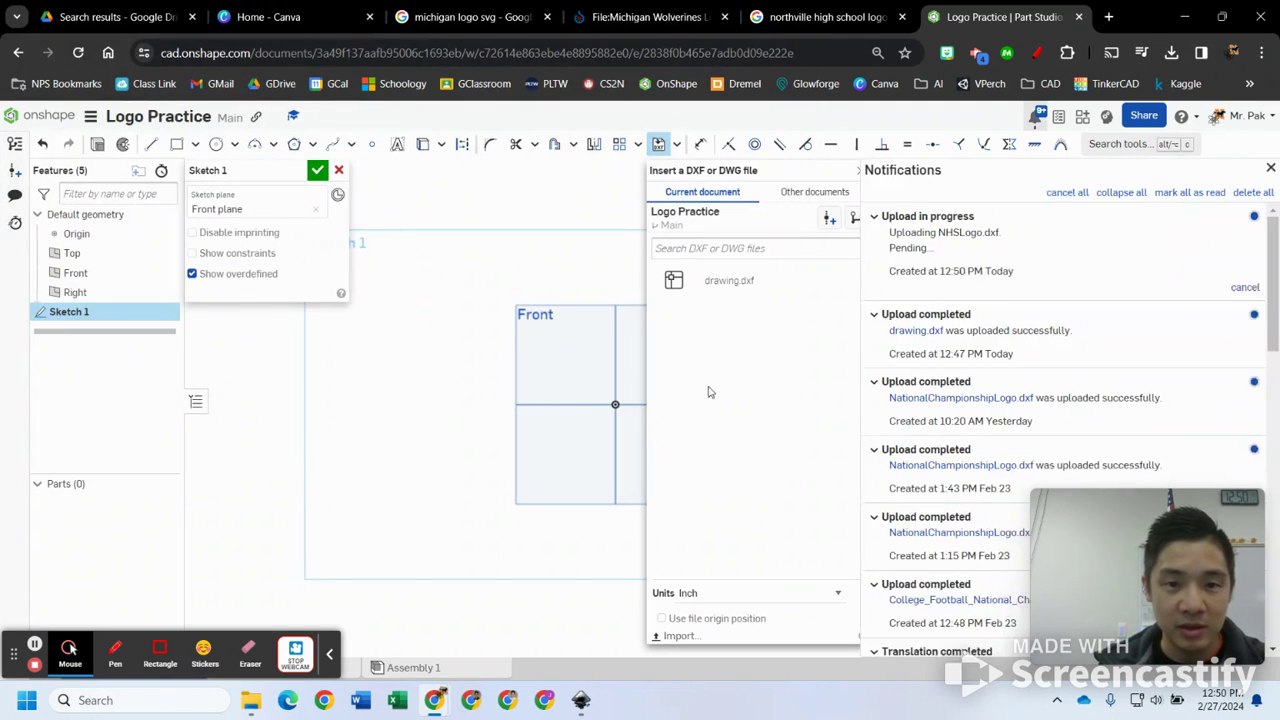
# - Place NHSLogo.dxf into Sketch 1, centre the view on the logo, and accept the sketch
pyautogui.click(740, 311)
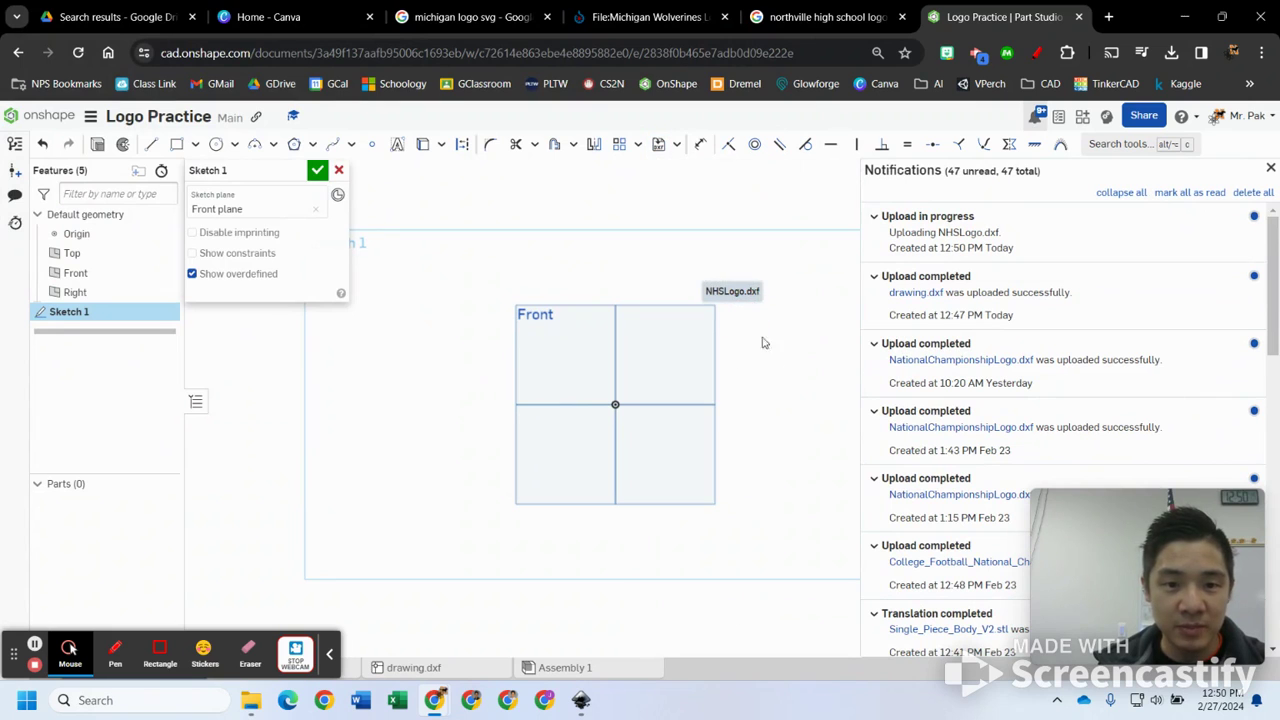
pyautogui.scroll(-10, 755, 430)
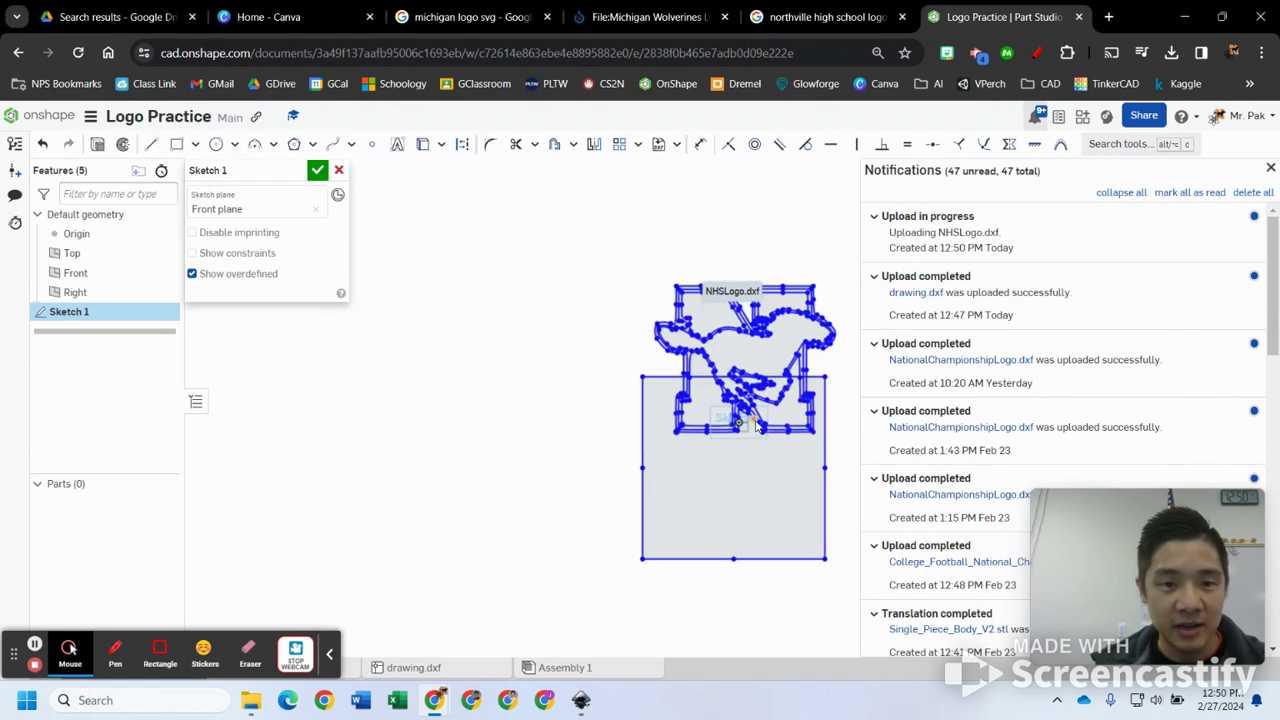
pyautogui.scroll(5, 802, 398)
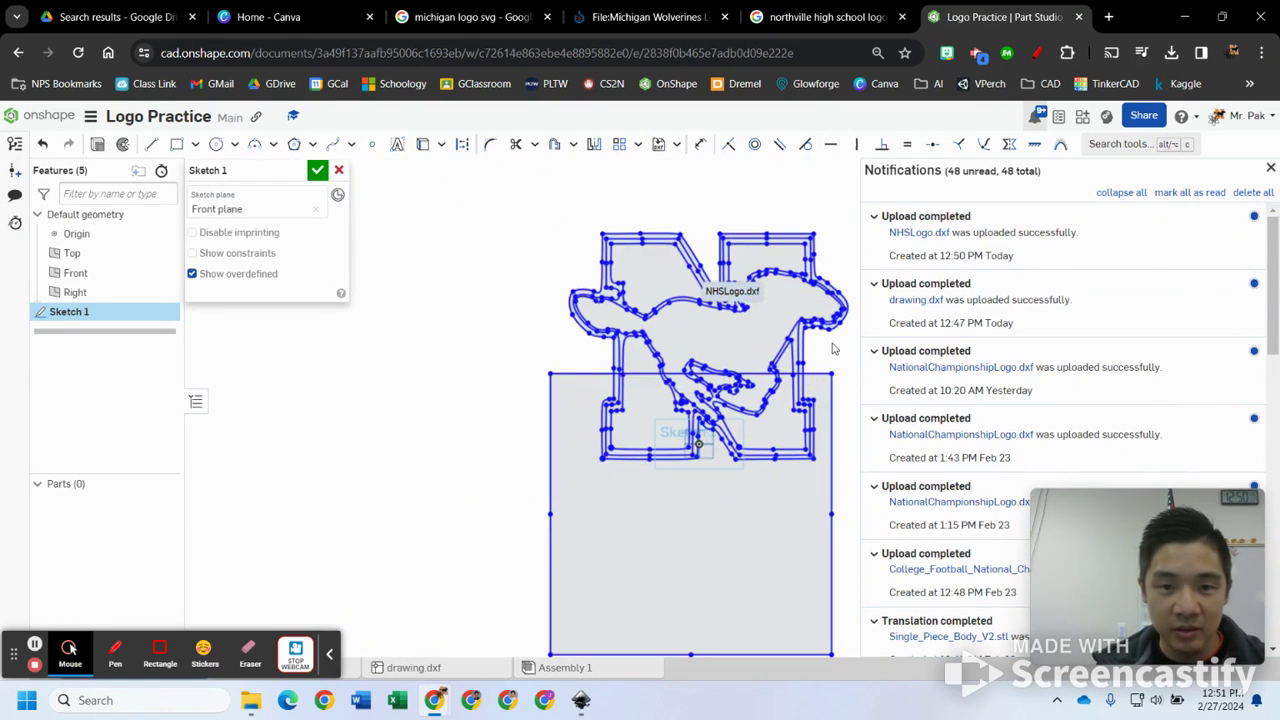
pyautogui.moveTo(766, 380); pyautogui.dragTo(724, 361)
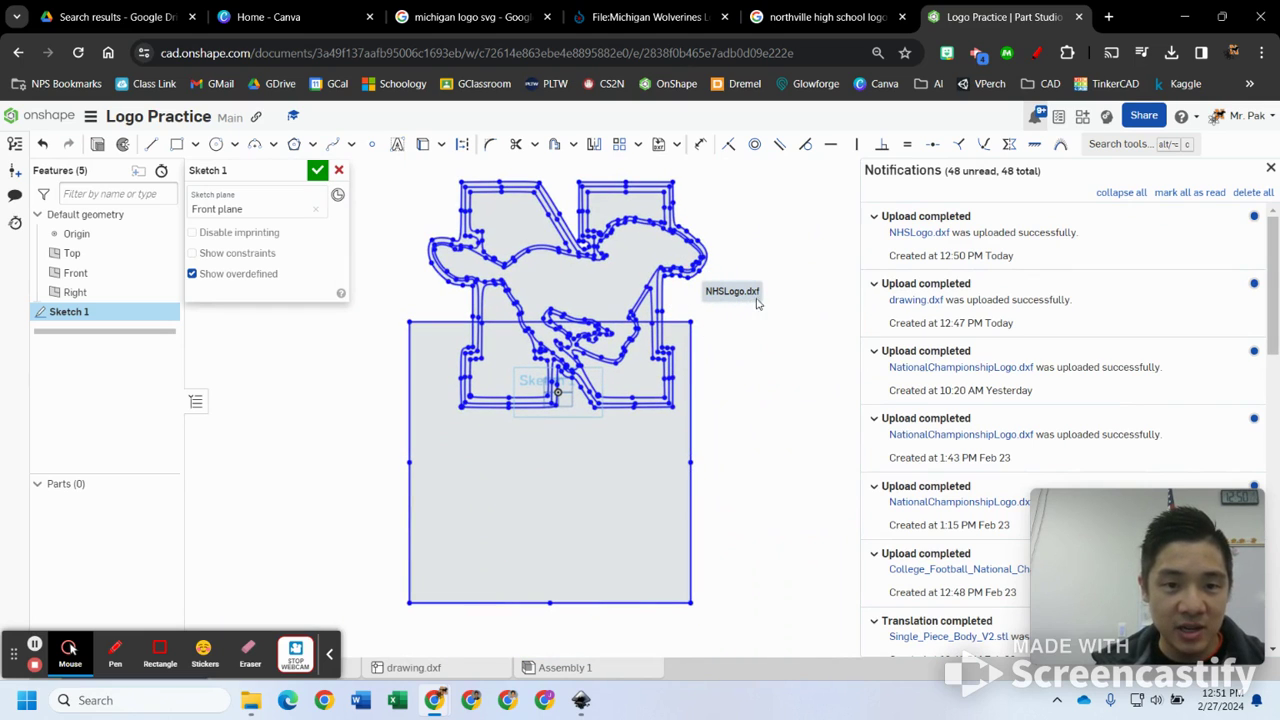
pyautogui.click(1270, 167)
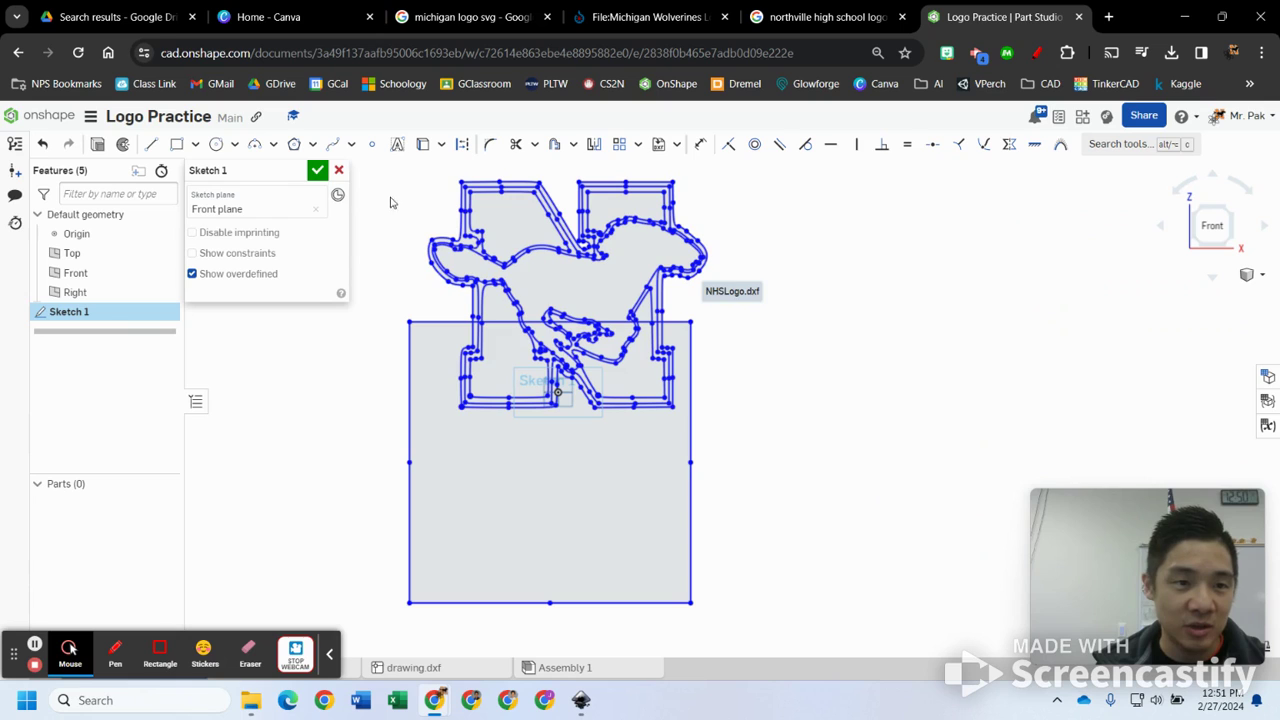
pyautogui.click(317, 170)
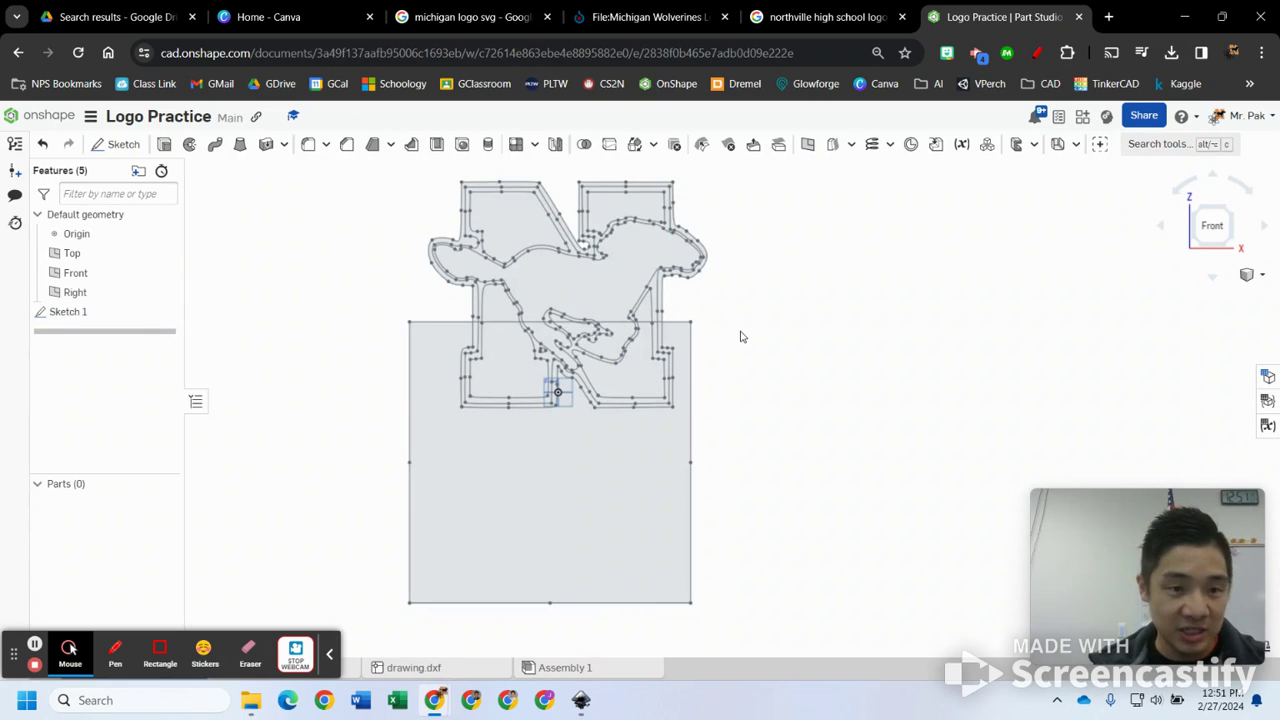
pyautogui.hotkey('shift', 'e')
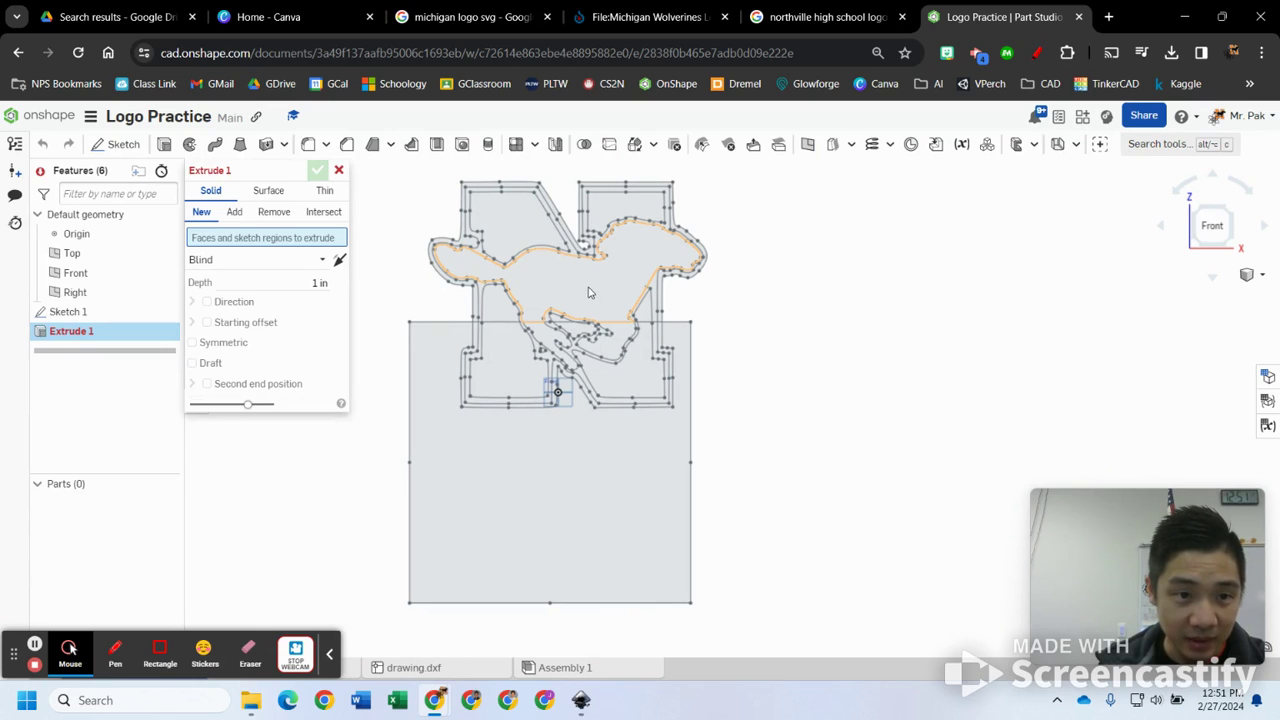
pyautogui.click(588, 292)
pyautogui.click(600, 338)
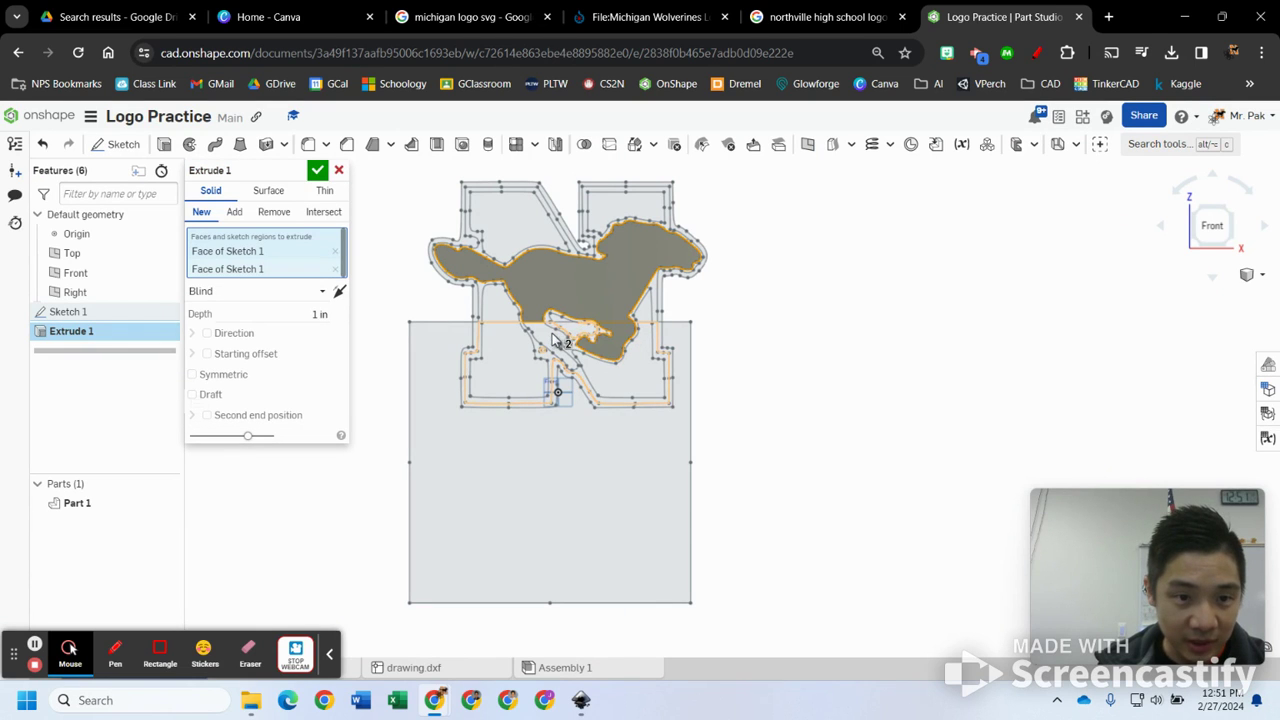
pyautogui.click(541, 340)
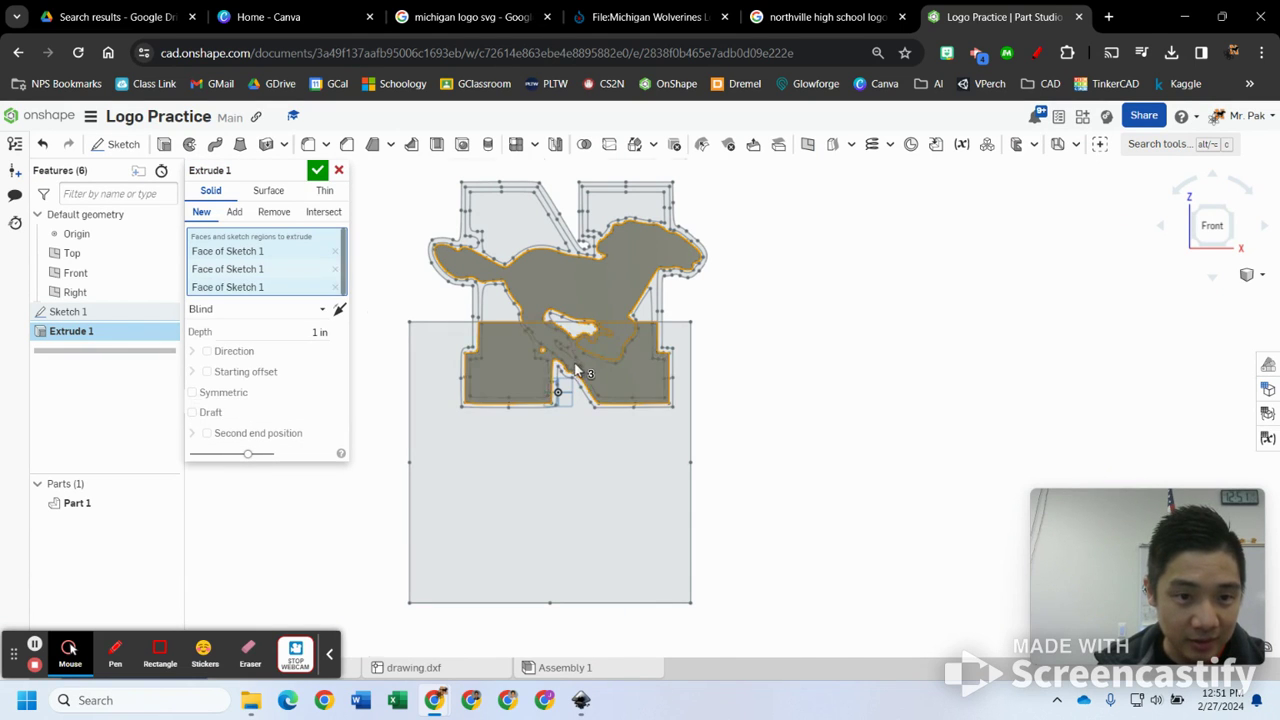
pyautogui.scroll(3, 541, 338)
pyautogui.click(430, 367)
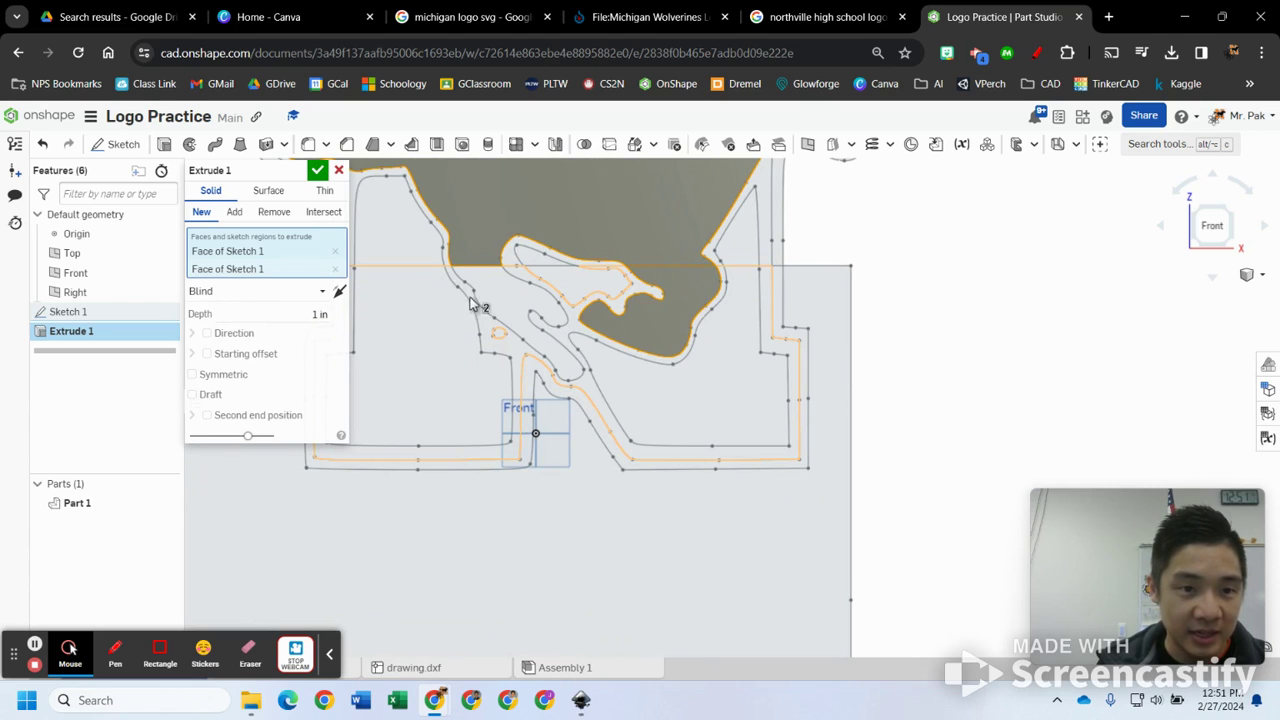
pyautogui.scroll(-5, 660, 323)
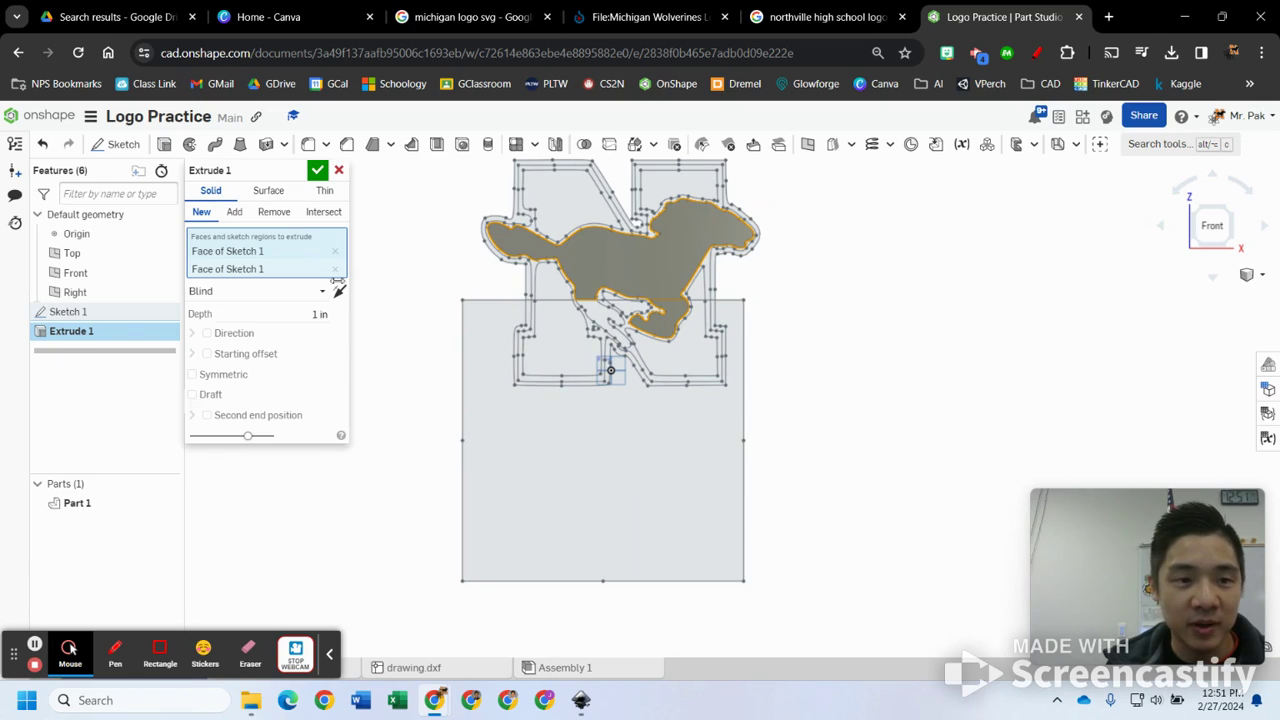
pyautogui.click(339, 171)
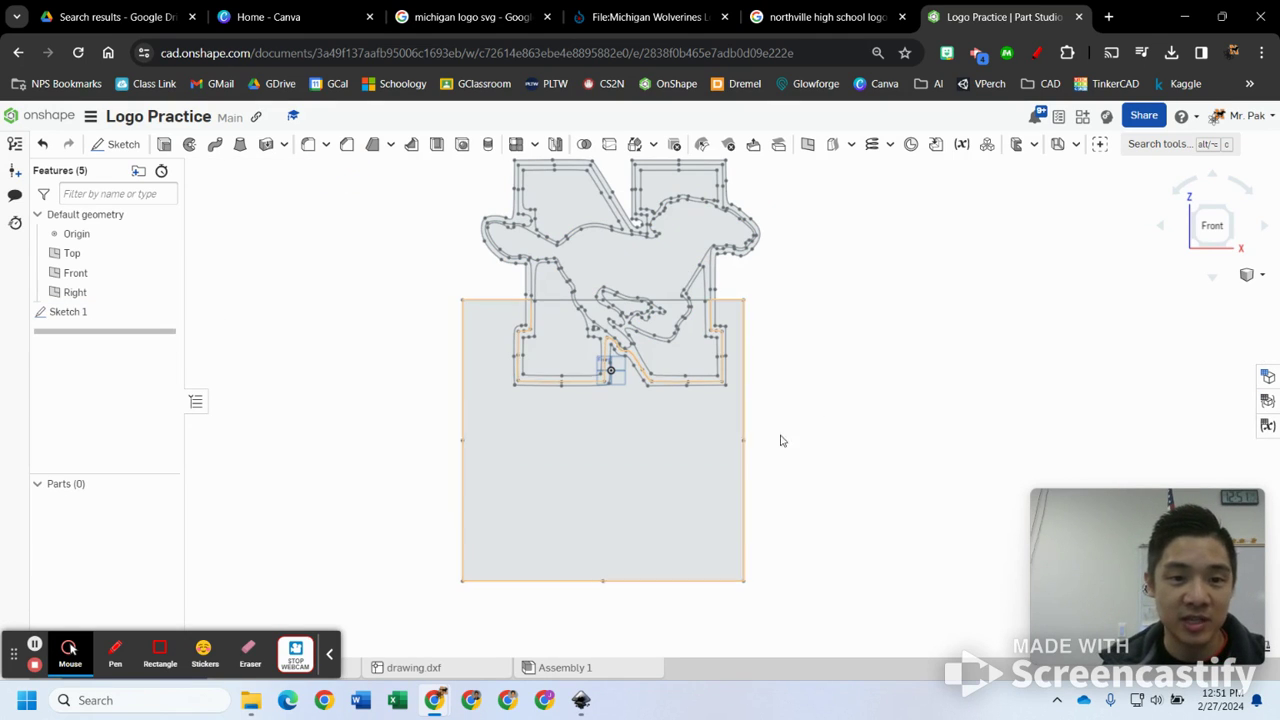
pyautogui.click(97, 313)
# - Reopen Sketch 1 and trim both halves of the rectangle's top edge and its upper right side
pyautogui.doubleClick(97, 313)
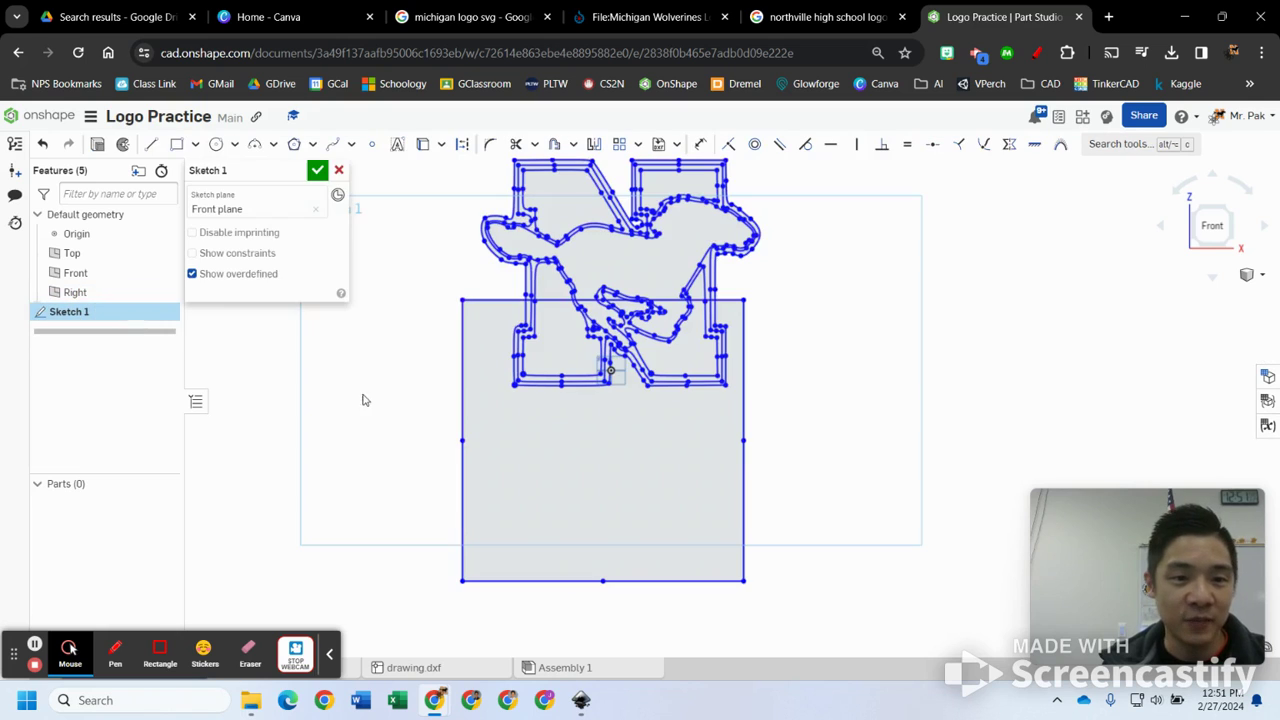
pyautogui.click(499, 303)
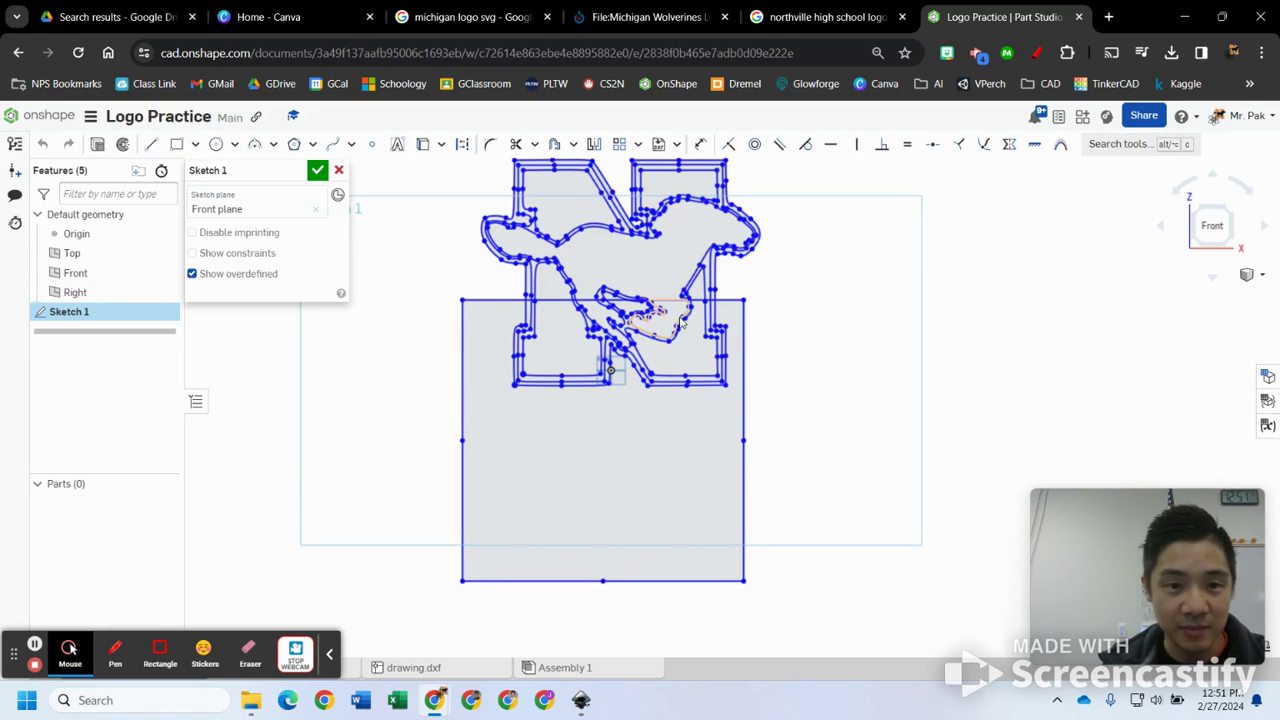
pyautogui.click(731, 304)
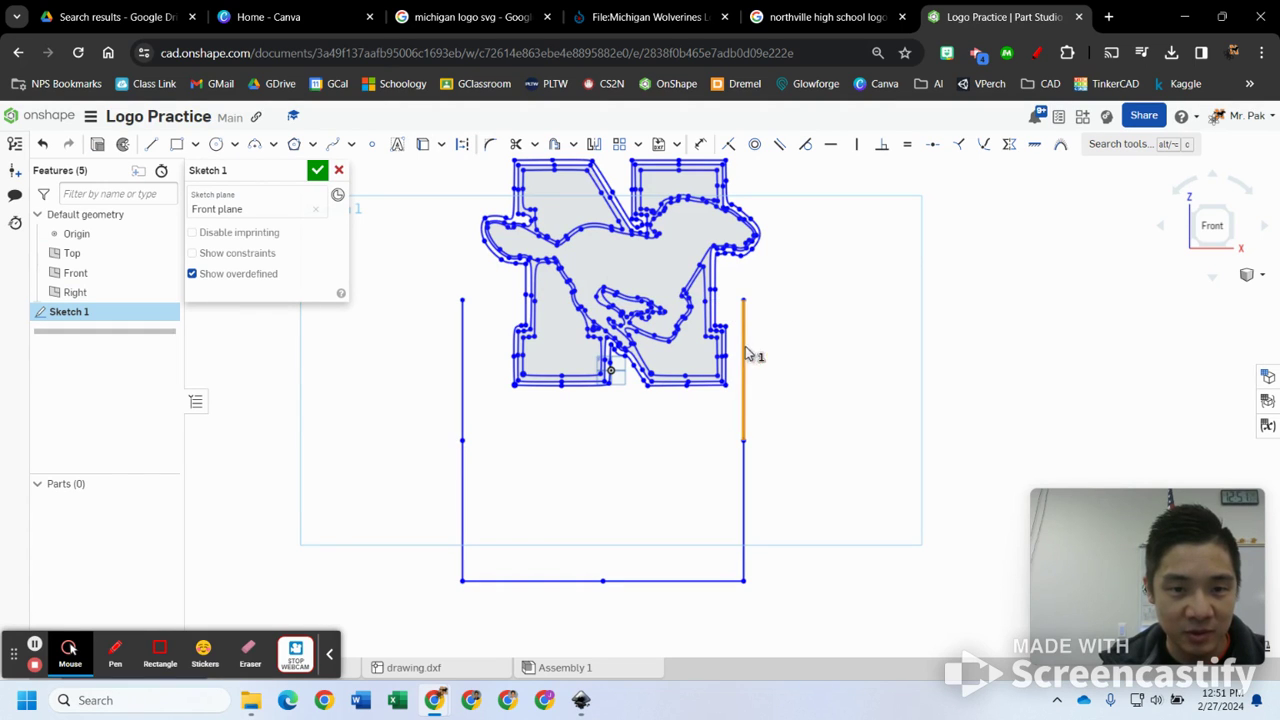
pyautogui.click(743, 405)
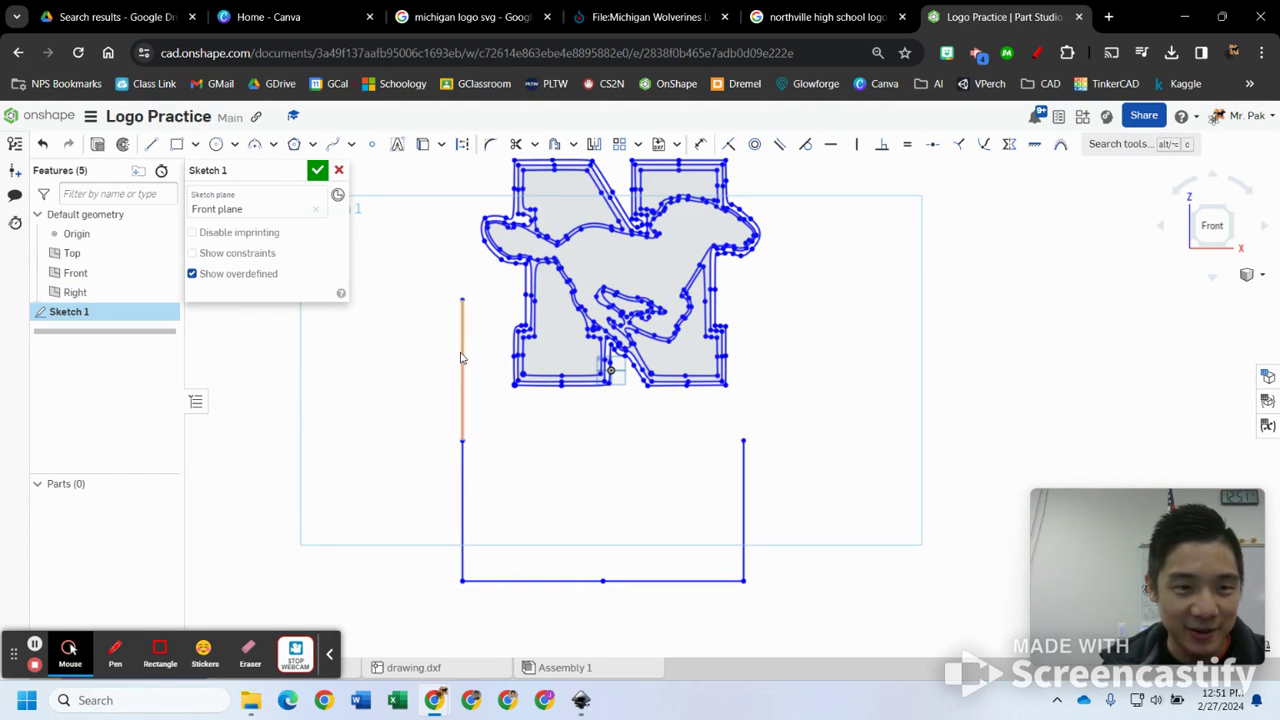
# - Accept Sketch 1 and start Extrude 1 at Blind, 1 in depth
pyautogui.click(317, 170)
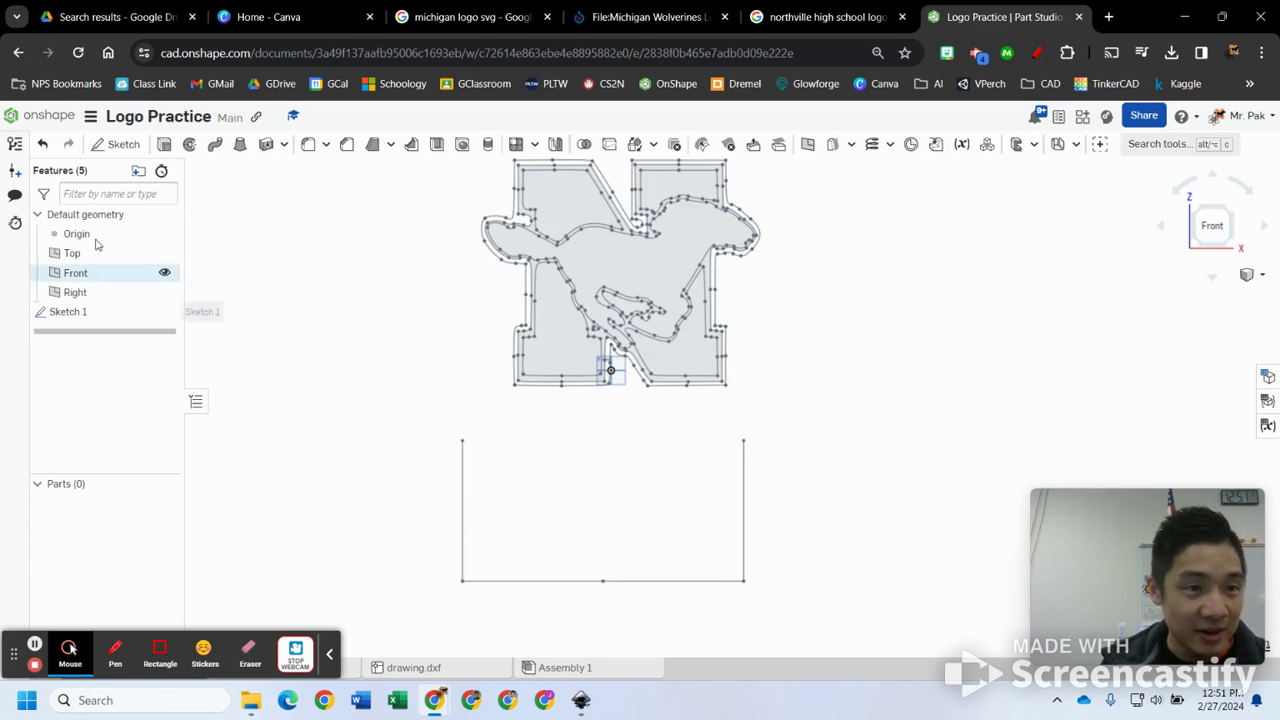
pyautogui.click(164, 144)
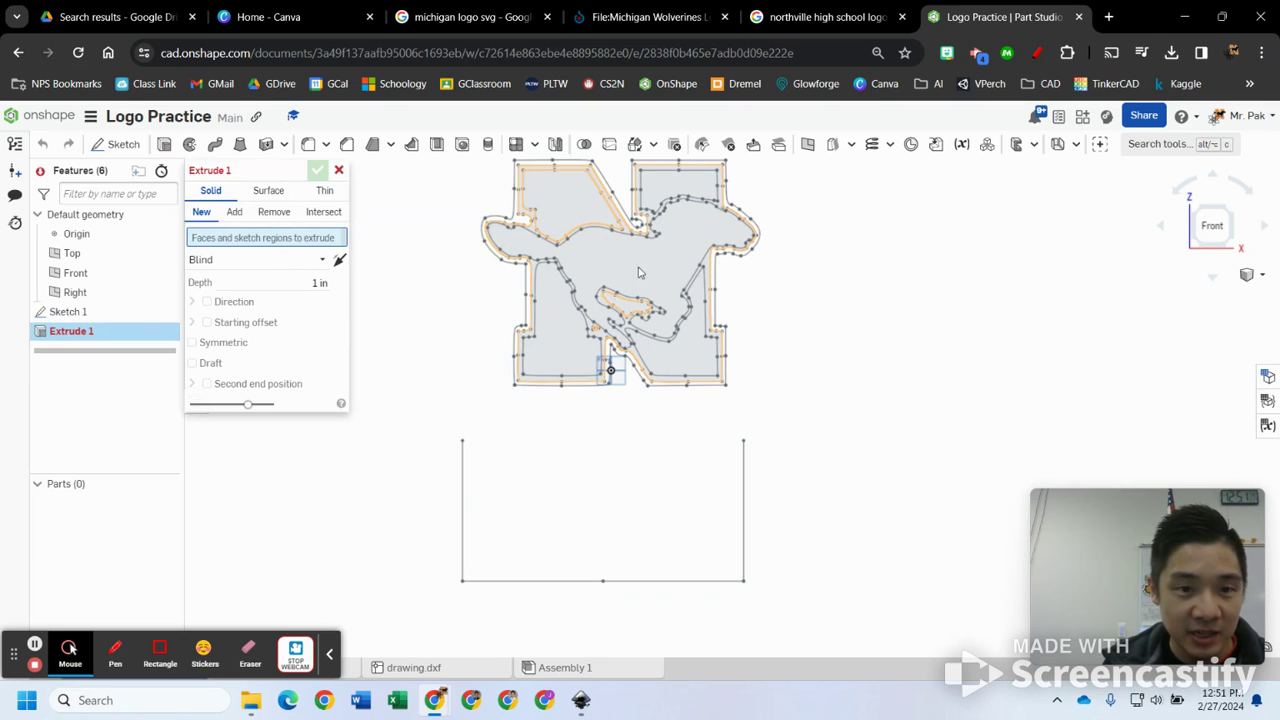
pyautogui.scroll(5, 660, 280)
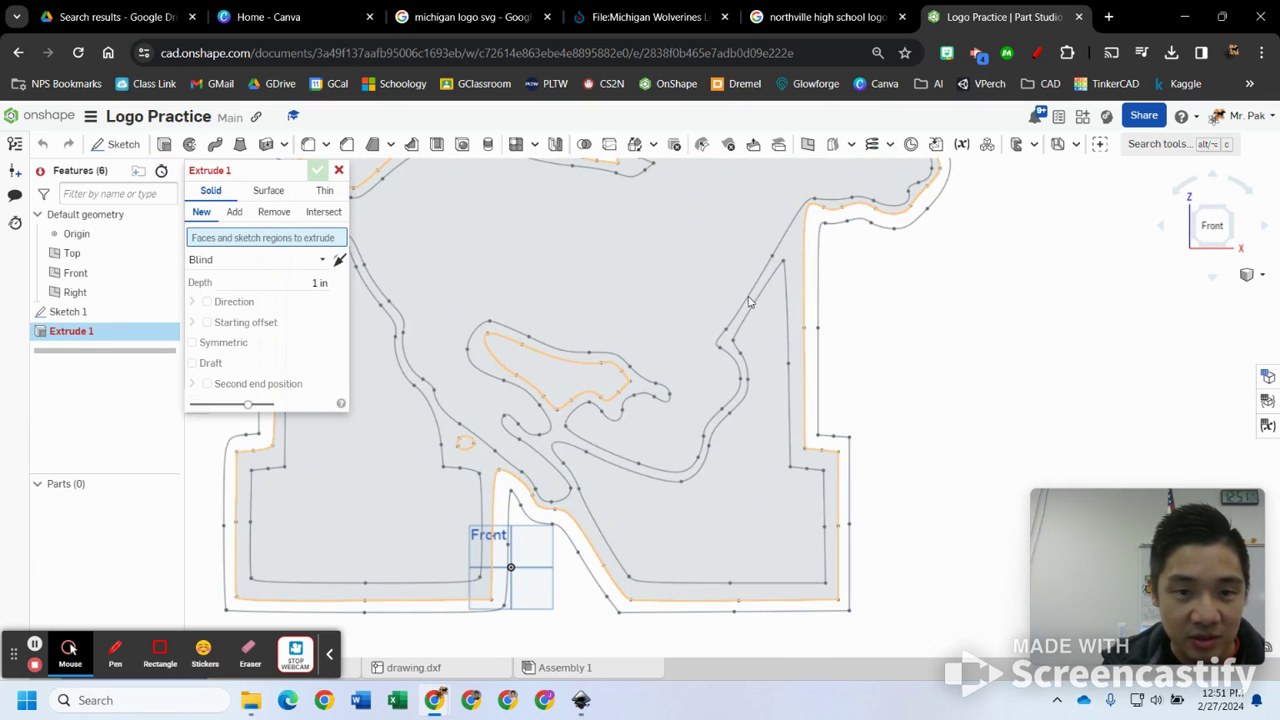